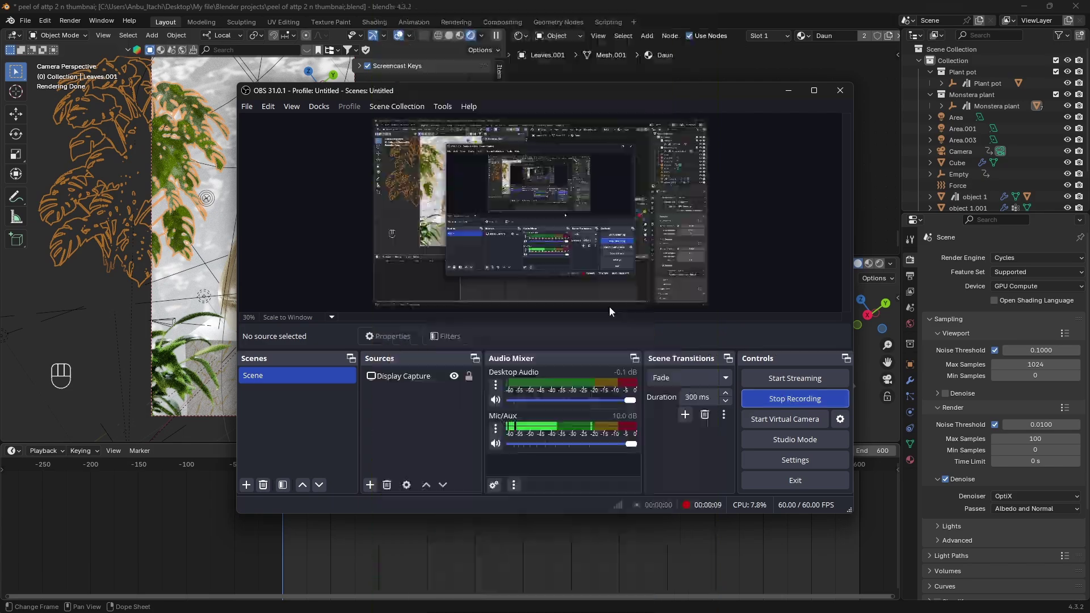
Bring Blender forward, select the gold-wrapped bottle and scrub the timeline to frame 246
{"action": "left_click", "coordinate": [366, 5]}
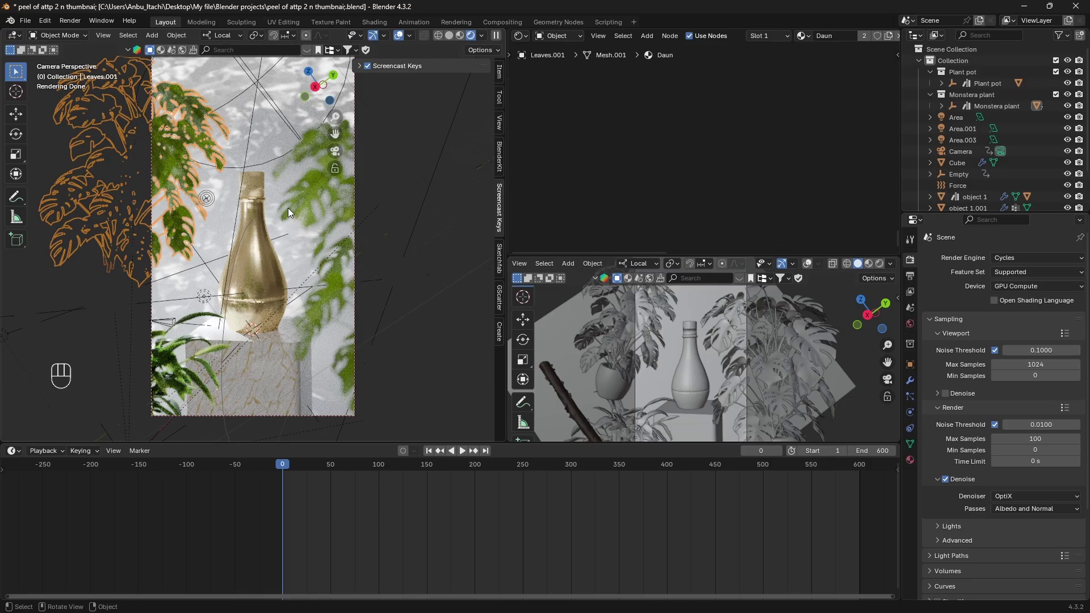
{"action": "middle_click_drag", "start_coordinate": [285, 210], "coordinate": [287, 213]}
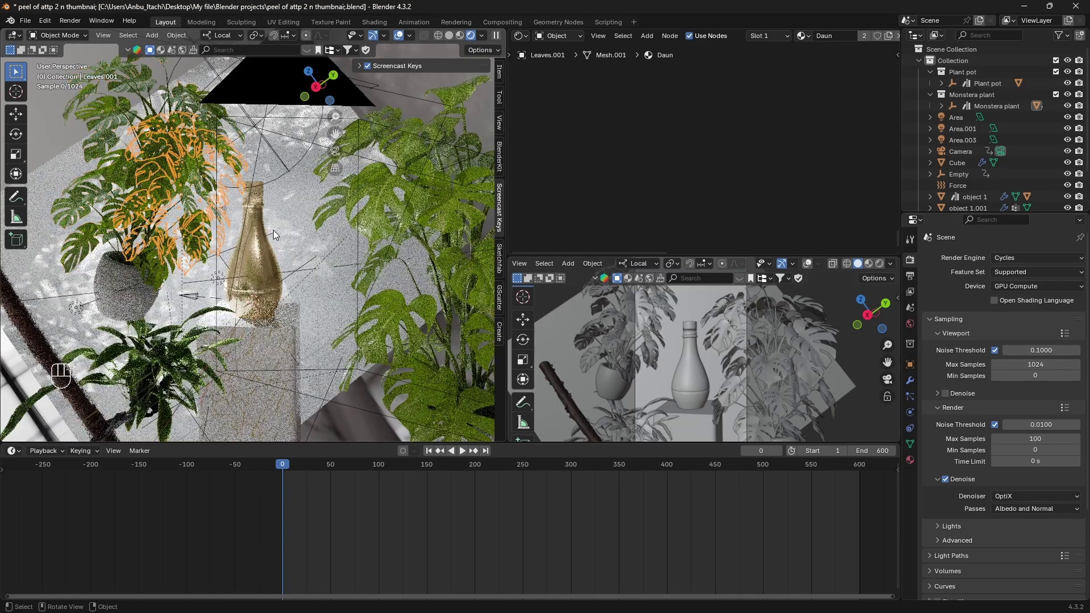
{"action": "scroll", "coordinate": [274, 230], "scroll_direction": "up", "scroll_amount": 5}
{"action": "left_click", "coordinate": [255, 263]}
{"action": "middle_click_drag", "start_coordinate": [255, 264], "coordinate": [279, 413]}
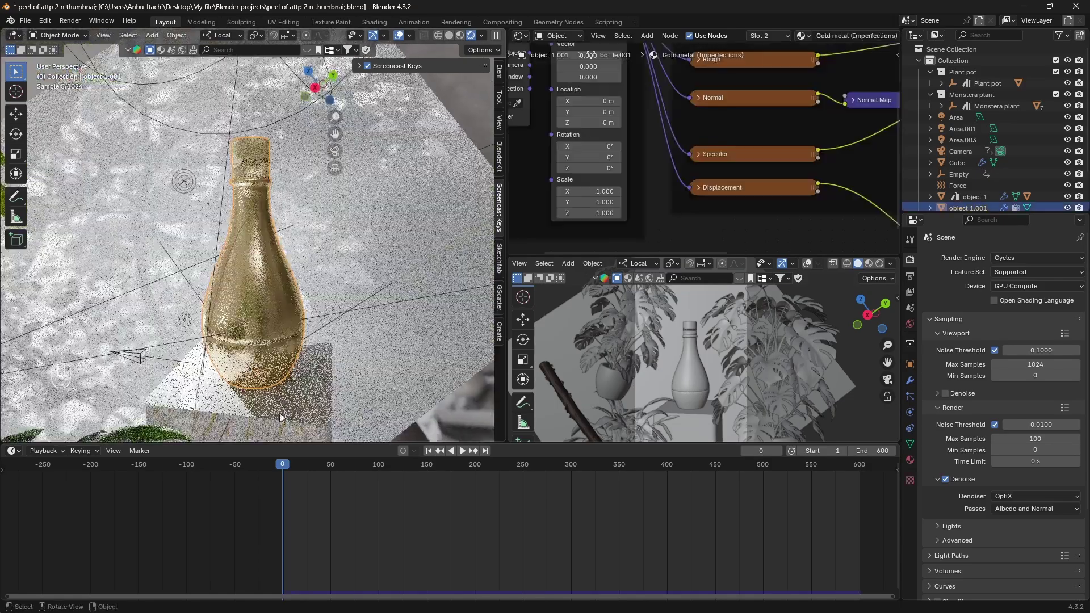
{"action": "left_click_drag", "start_coordinate": [285, 464], "coordinate": [519, 465]}
{"action": "middle_click_drag", "start_coordinate": [437, 402], "coordinate": [264, 259]}
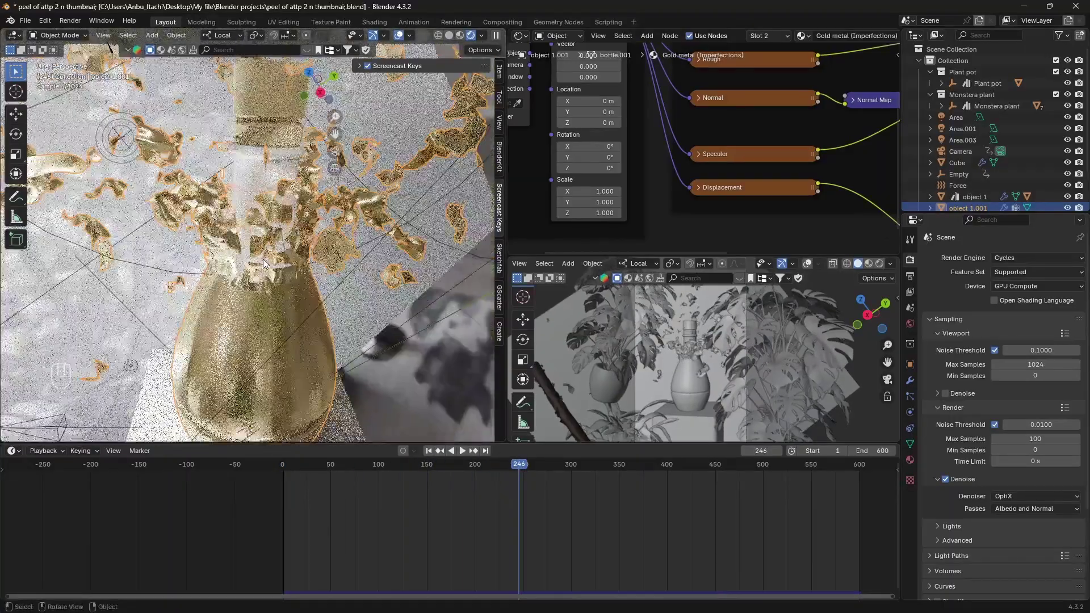
Select the inner bottle and stop the animation at frame 117
{"action": "left_click", "coordinate": [261, 163]}
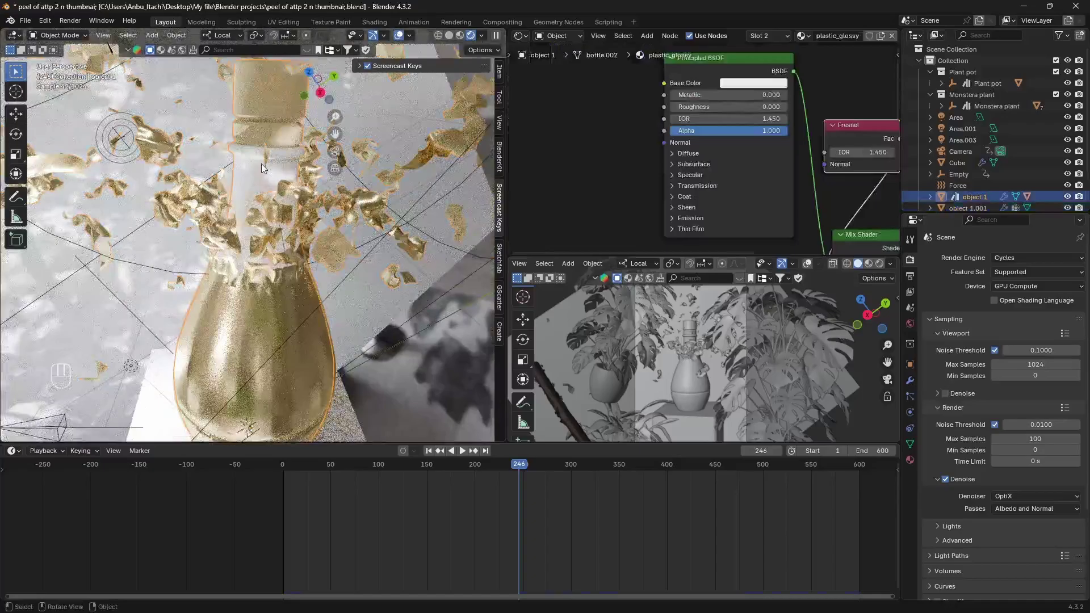
{"action": "middle_click_drag", "start_coordinate": [261, 164], "coordinate": [271, 213]}
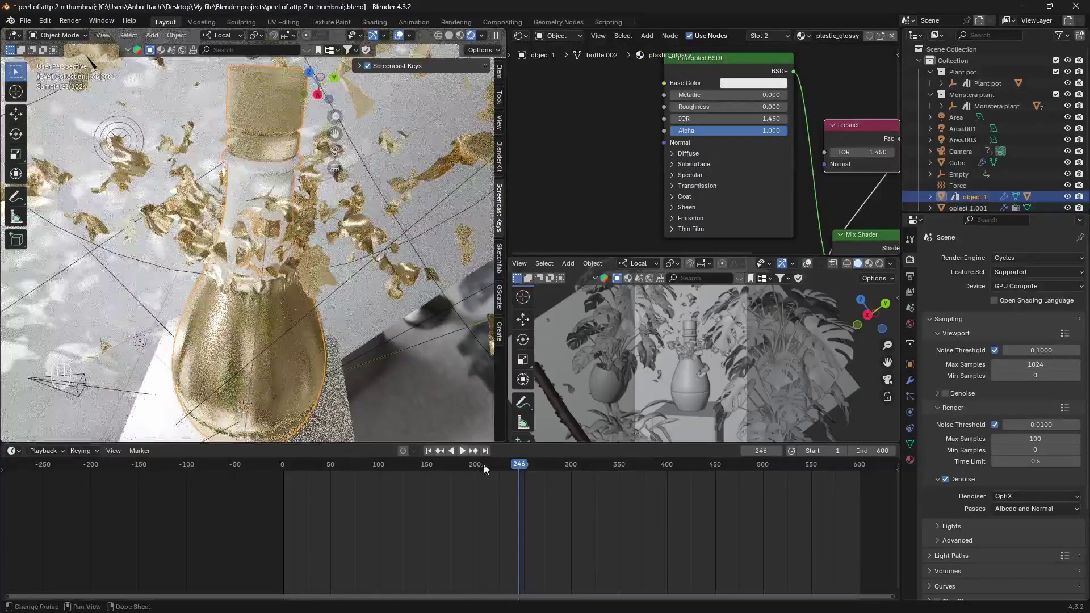
{"action": "key", "text": "space"}
{"action": "left_click", "coordinate": [397, 483]}
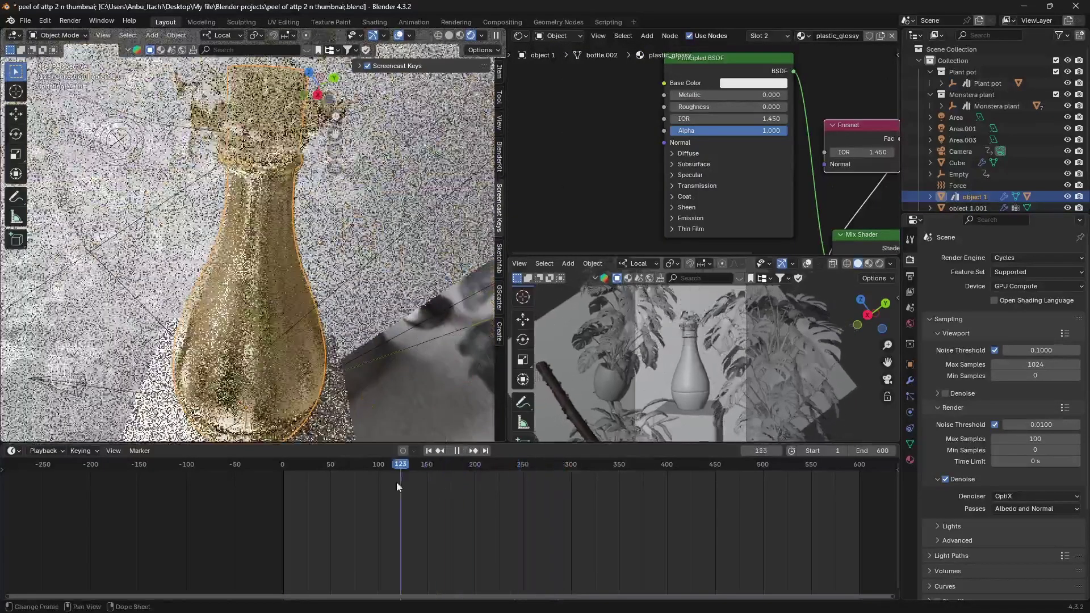
{"action": "key", "text": "space"}
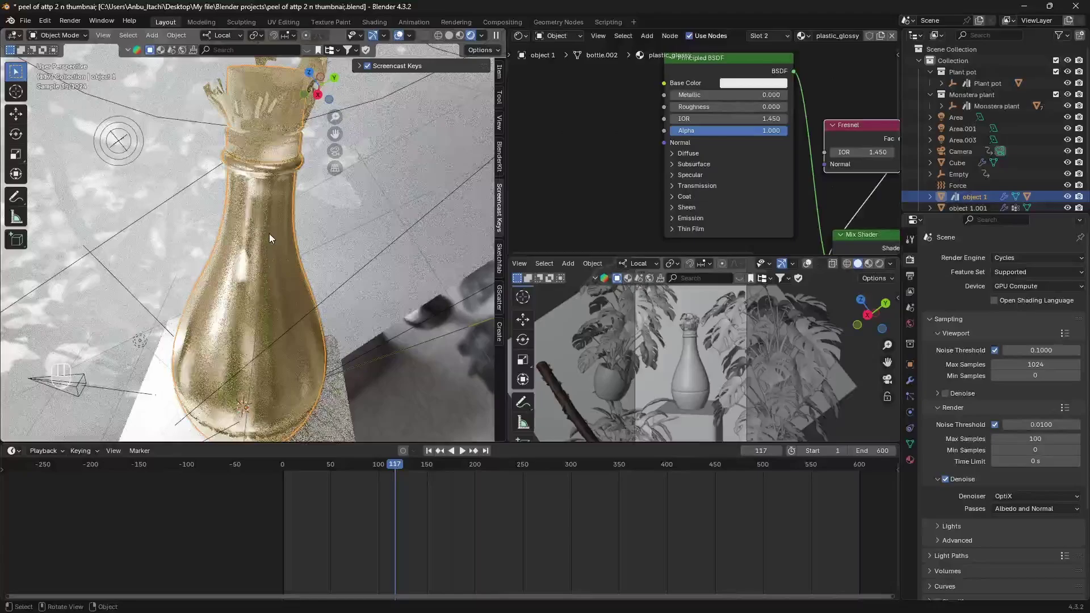
Delete the inner bottle, then undo the deletion to restore it
{"action": "key", "text": "x"}
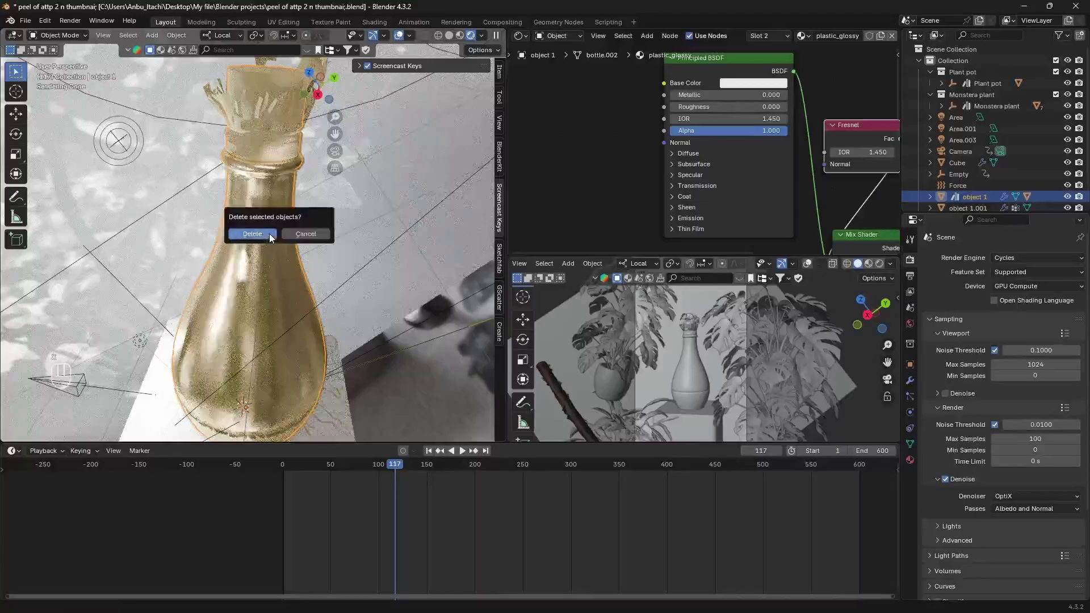
{"action": "left_click", "coordinate": [269, 233]}
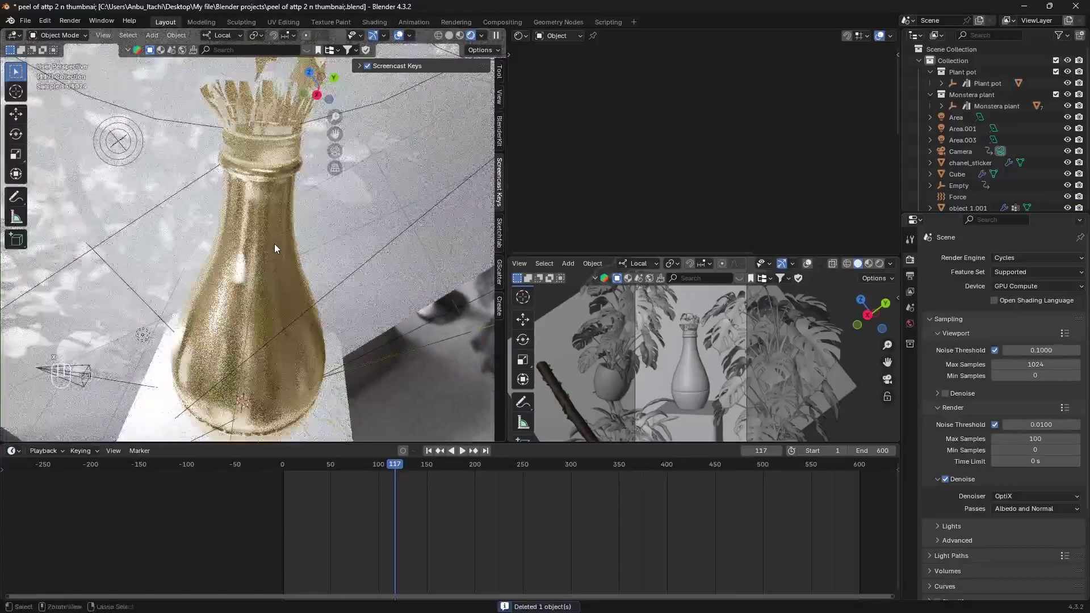
{"action": "key", "text": "ctrl+z"}
{"action": "key", "text": "ctrl+z"}
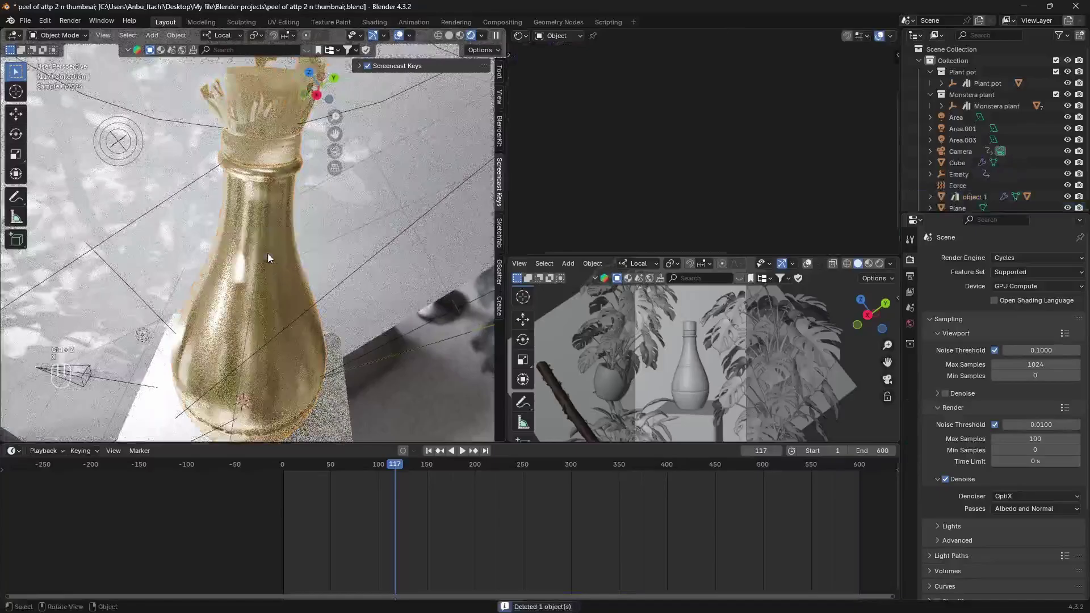
Duplicate the bottle in place as object 1.001, cancelling the move
{"action": "scroll", "coordinate": [264, 260], "scroll_direction": "down", "scroll_amount": 4}
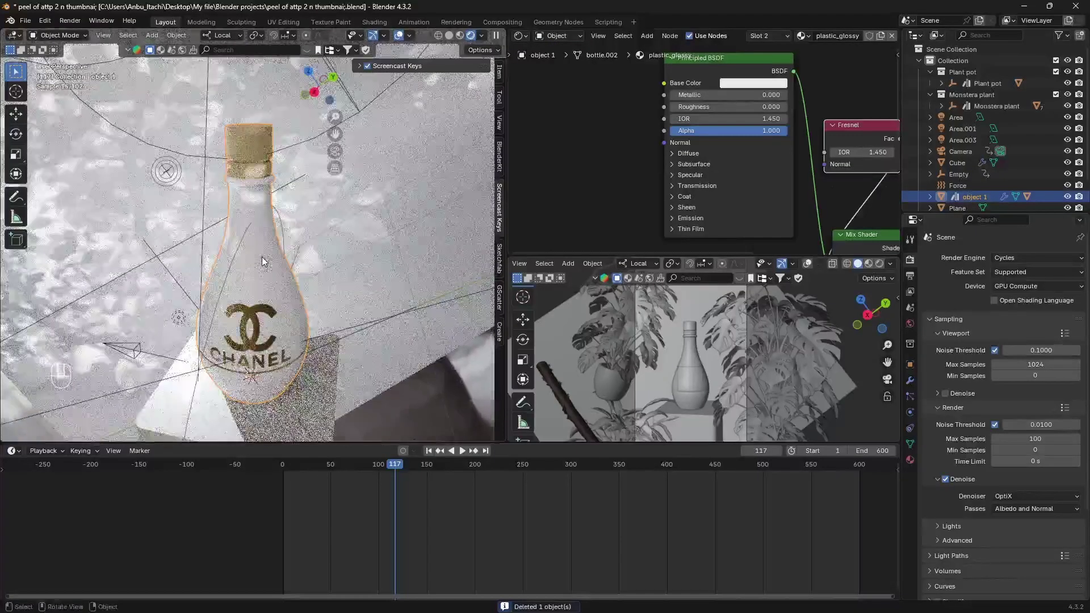
{"action": "key", "text": "shift+d"}
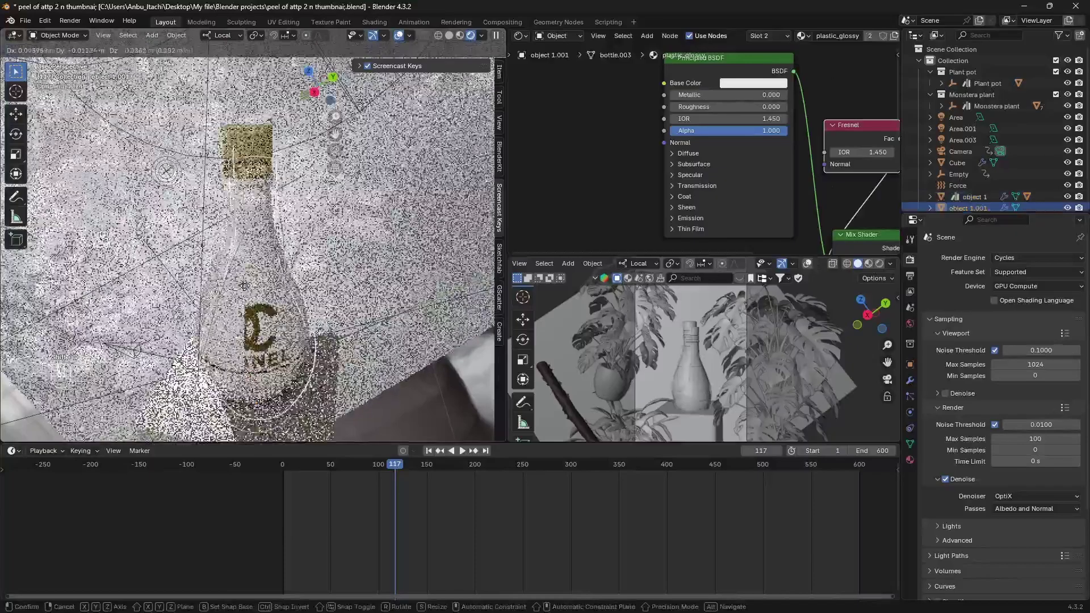
{"action": "scroll", "coordinate": [387, 262], "scroll_direction": "up", "scroll_amount": 3}
{"action": "right_click", "coordinate": [387, 262]}
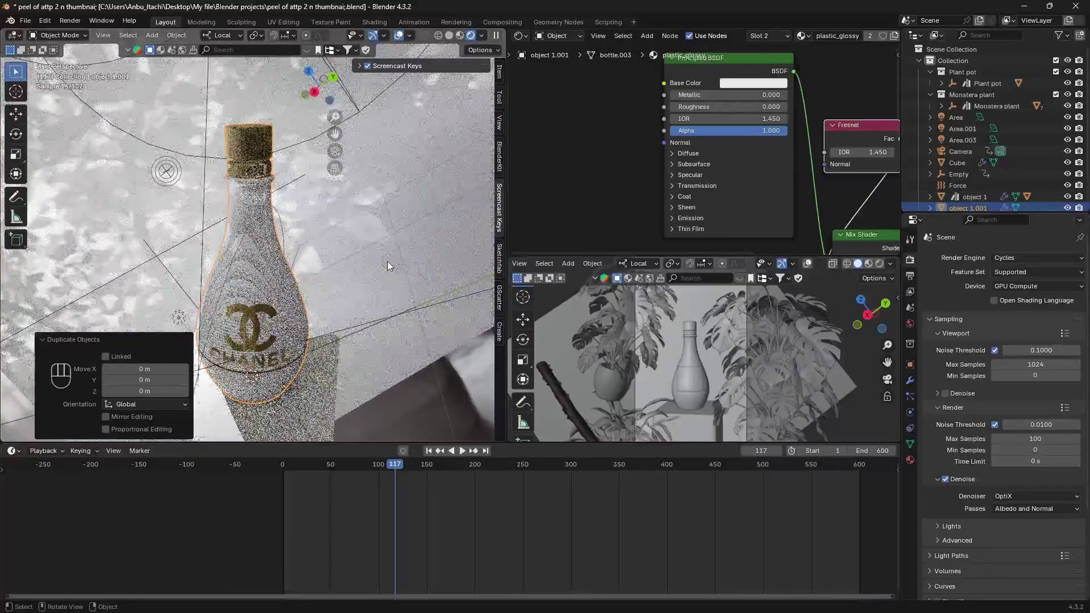
{"action": "middle_click_drag", "start_coordinate": [388, 261], "coordinate": [390, 257]}
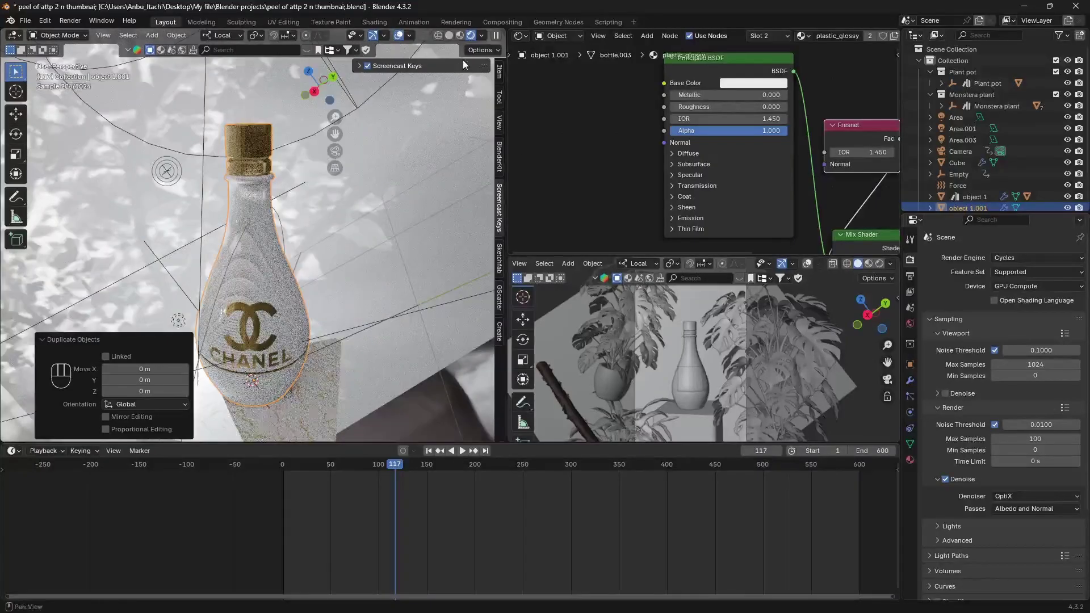
Switch the viewport to Solid shading and look around the bottle neck
{"action": "left_click", "coordinate": [450, 35]}
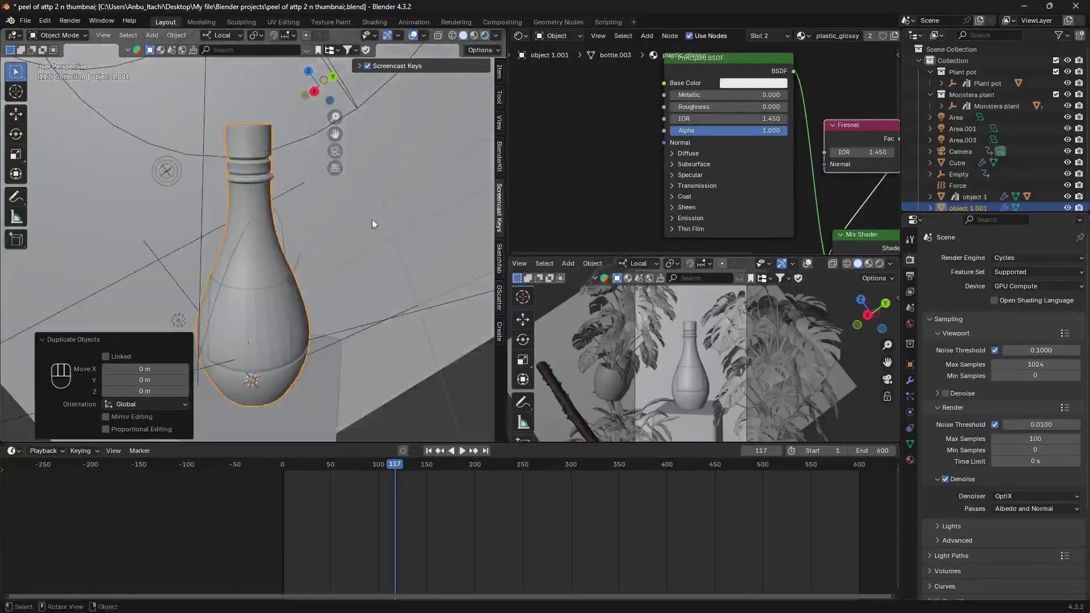
{"action": "scroll", "coordinate": [364, 220], "scroll_direction": "down", "scroll_amount": 2}
{"action": "scroll", "coordinate": [364, 211], "scroll_direction": "up", "scroll_amount": 3}
{"action": "middle_click_drag", "start_coordinate": [363, 211], "coordinate": [222, 277]}
{"action": "scroll", "coordinate": [493, 314], "scroll_direction": "up", "scroll_amount": 3}
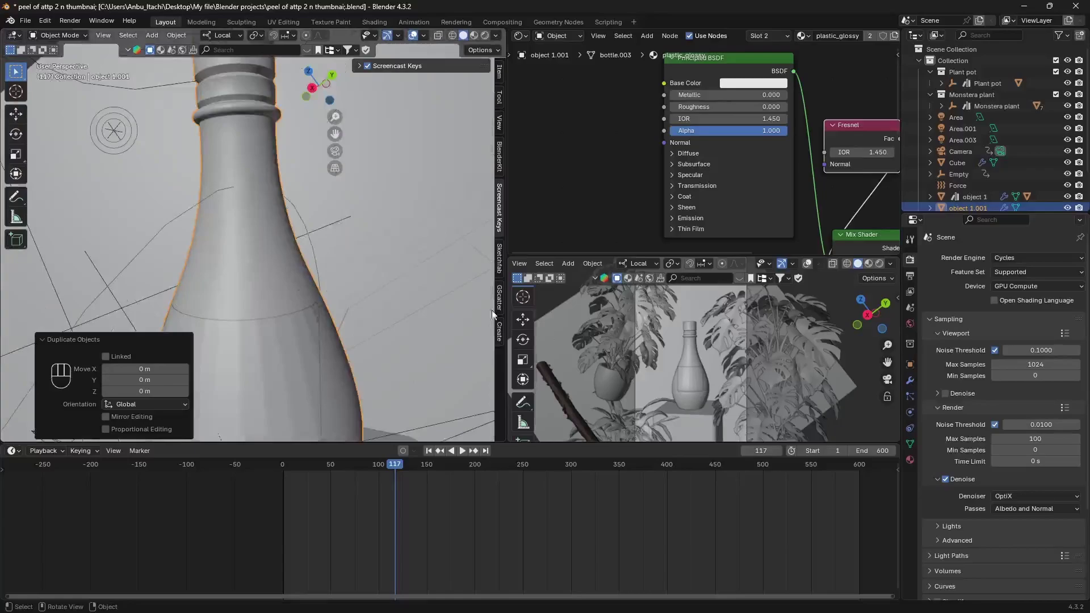
{"action": "scroll", "coordinate": [543, 310], "scroll_direction": "down", "scroll_amount": 3}
{"action": "scroll", "coordinate": [315, 292], "scroll_direction": "down", "scroll_amount": 3}
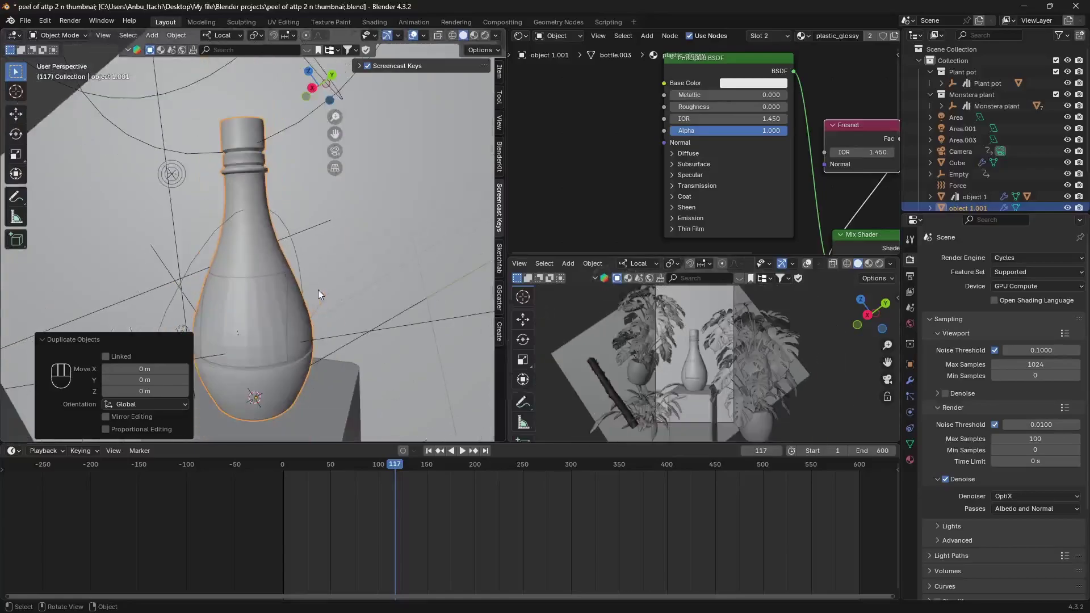
Remove the duplicate's Bevel, Subdivision, Auto Smooth modifiers and its Collision physics
{"action": "left_click", "coordinate": [910, 381]}
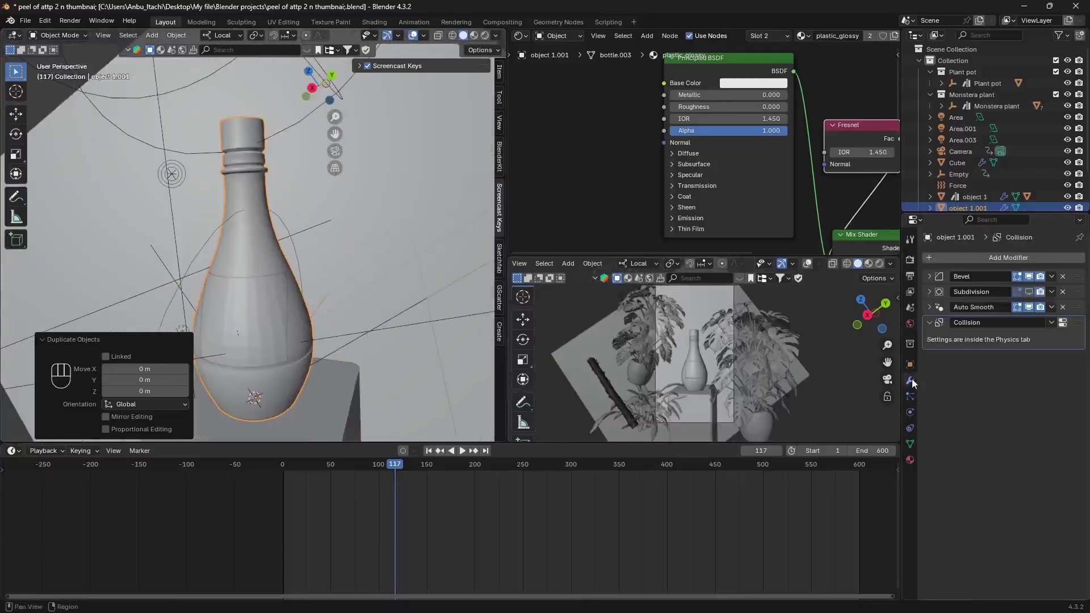
{"action": "left_click", "coordinate": [1063, 277]}
{"action": "left_click", "coordinate": [1063, 277]}
{"action": "left_click", "coordinate": [1063, 276]}
{"action": "left_click", "coordinate": [911, 412]}
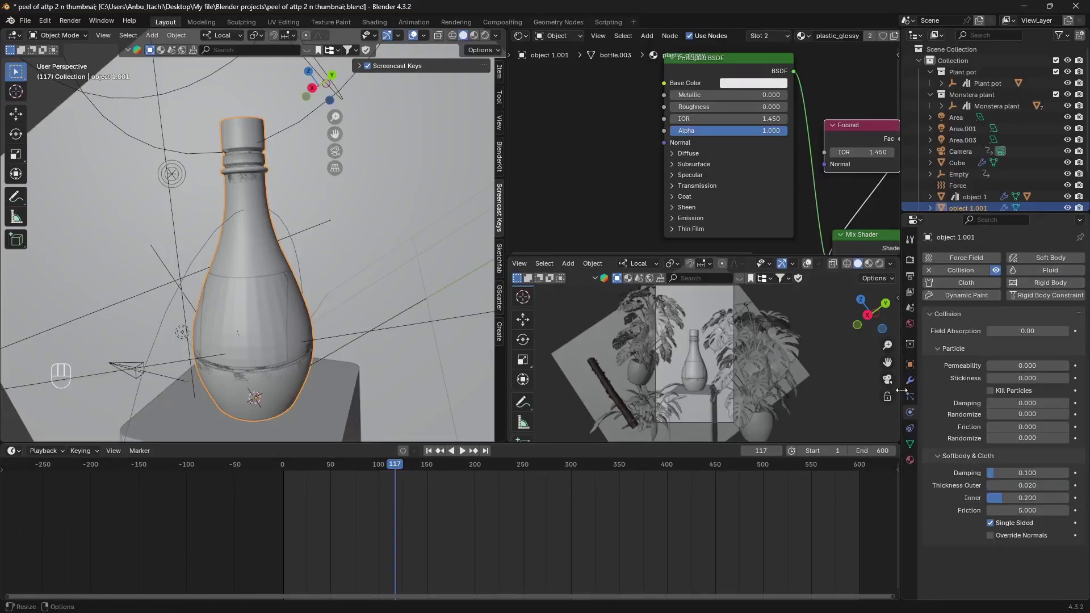
{"action": "left_click", "coordinate": [943, 270]}
{"action": "left_click", "coordinate": [911, 381]}
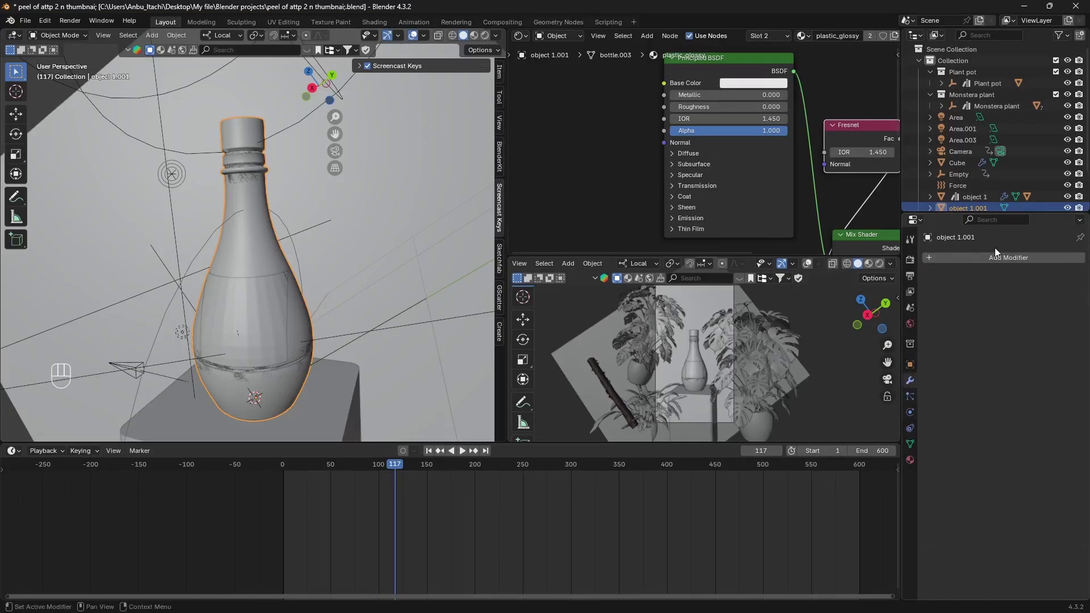
{"action": "left_click", "coordinate": [989, 256]}
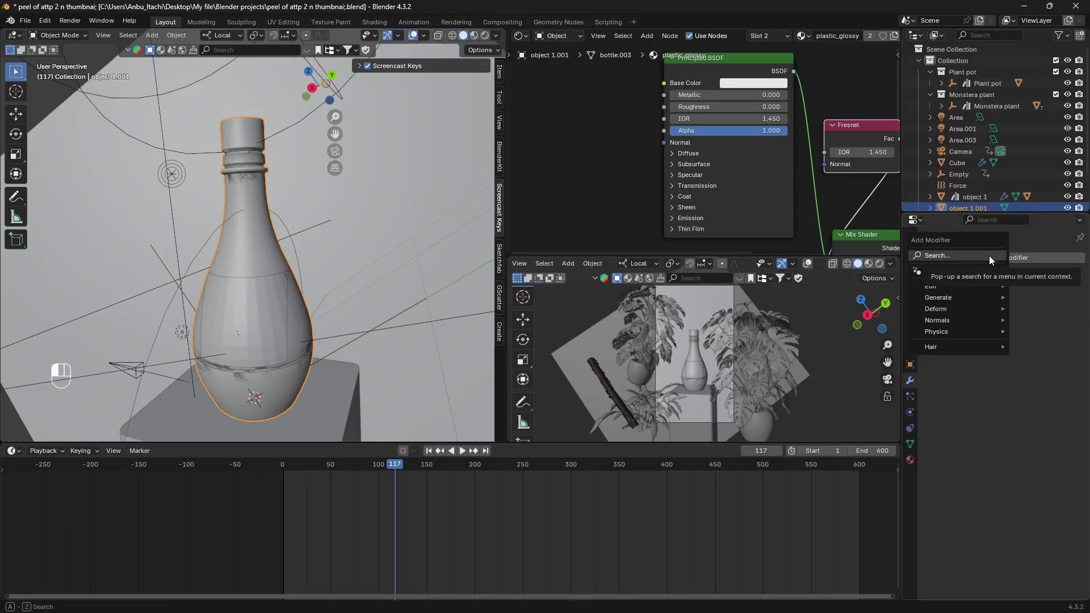
{"action": "left_click", "coordinate": [989, 255]}
Add a Displace modifier to object 1.001 and frame the bottle in view
{"action": "type", "text": "dis"}
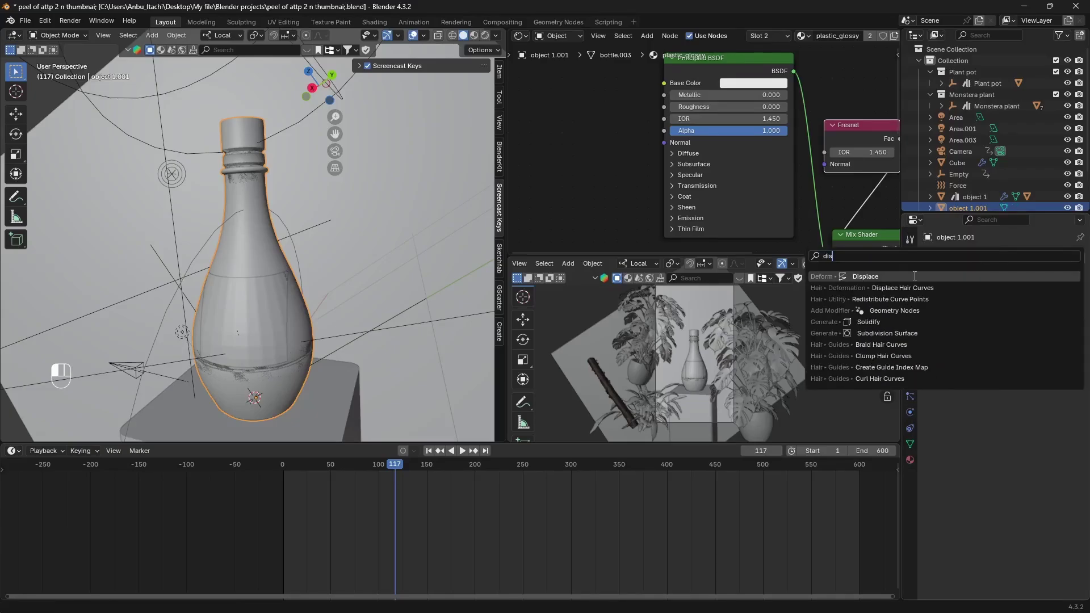
{"action": "left_click", "coordinate": [915, 276]}
{"action": "key", "text": "KP_Decimal"}
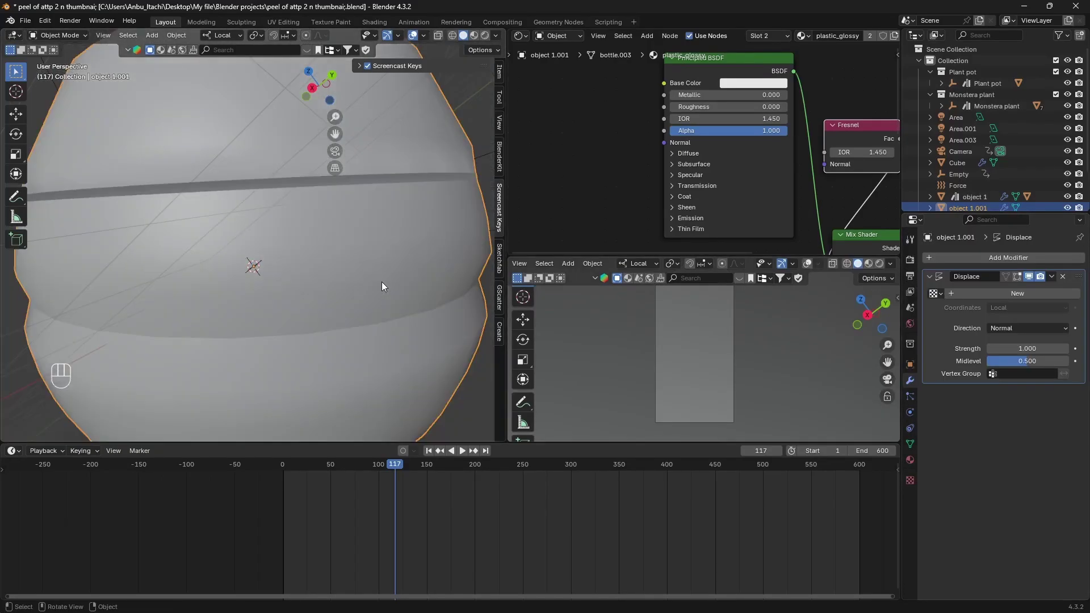
{"action": "scroll", "coordinate": [381, 281], "scroll_direction": "down", "scroll_amount": 4}
{"action": "scroll", "coordinate": [380, 281], "scroll_direction": "up", "scroll_amount": 4}
{"action": "scroll", "coordinate": [381, 282], "scroll_direction": "down", "scroll_amount": 2}
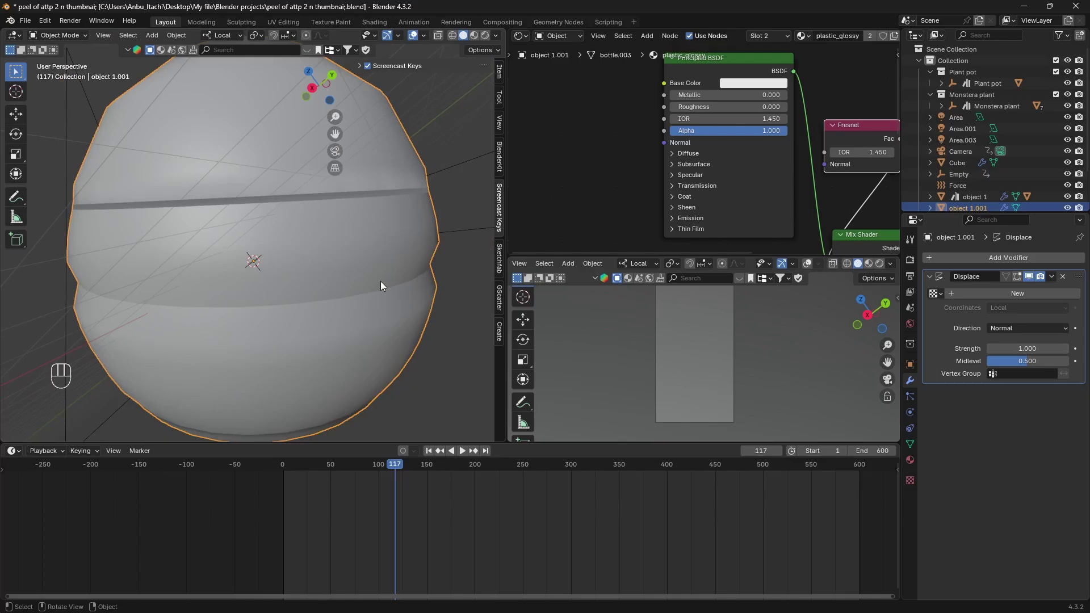
{"action": "scroll", "coordinate": [380, 281], "scroll_direction": "down", "scroll_amount": 2}
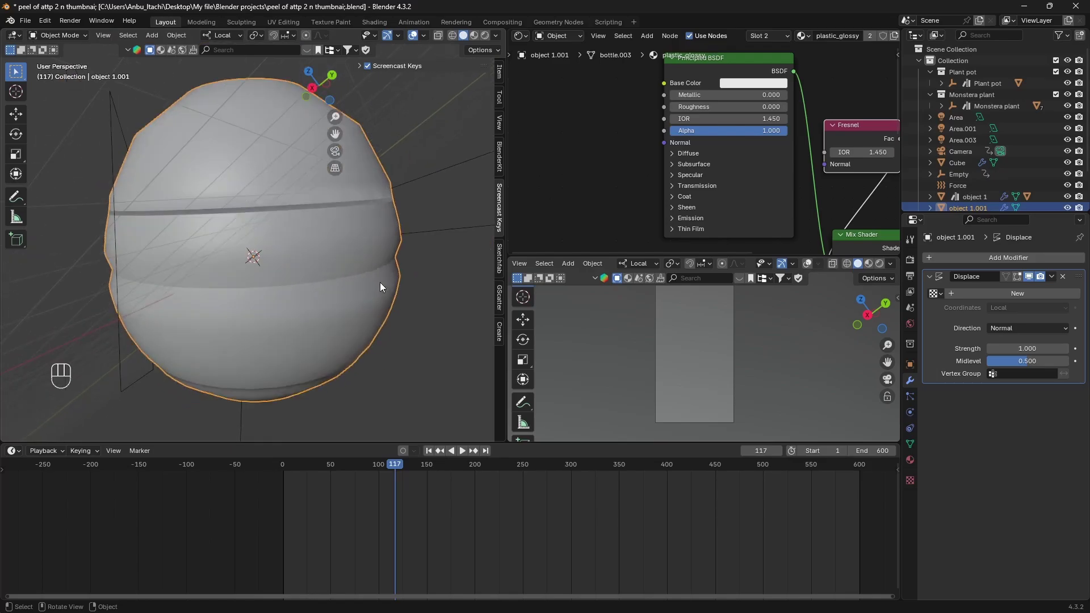
{"action": "scroll", "coordinate": [380, 281], "scroll_direction": "up", "scroll_amount": 6}
{"action": "scroll", "coordinate": [380, 282], "scroll_direction": "down", "scroll_amount": 3}
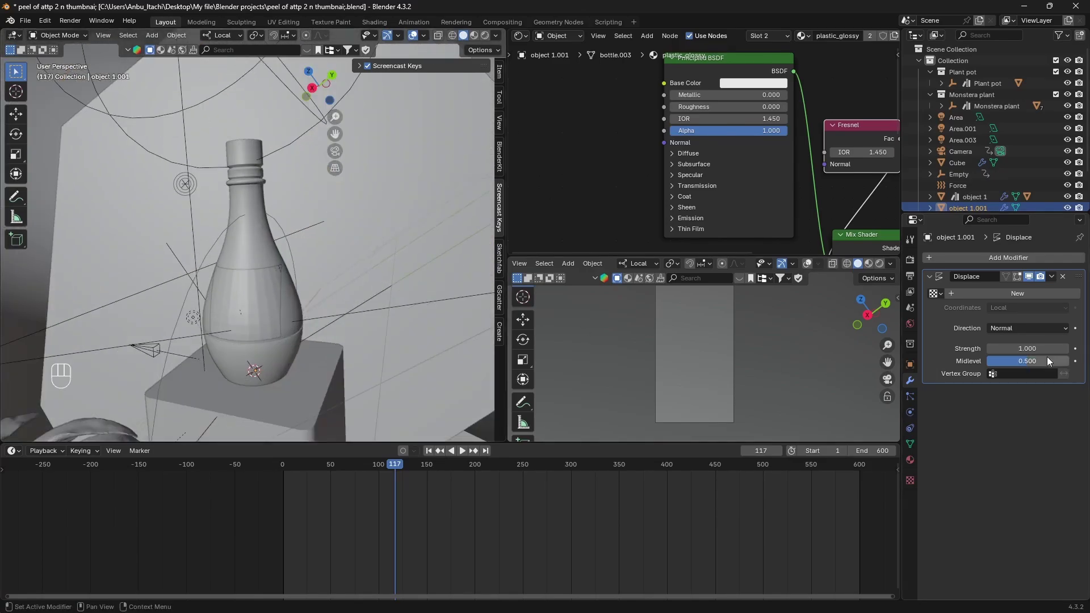
Set the Displace Midlevel to 0 and Strength to 0.001
{"action": "double_click", "coordinate": [1021, 360]}
{"action": "type", "text": "0"}
{"action": "key", "text": "Return"}
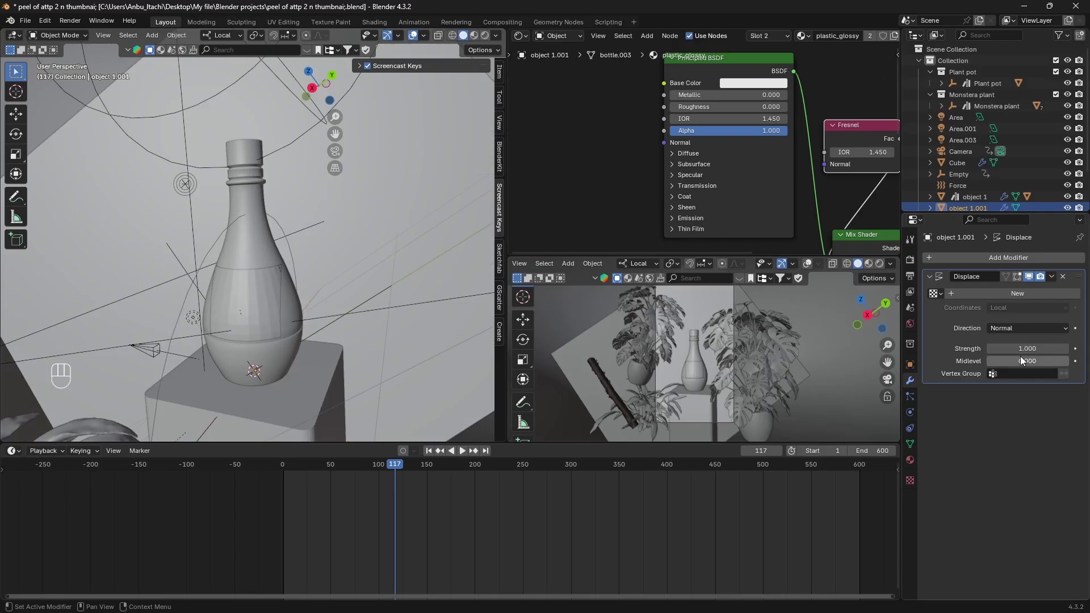
{"action": "double_click", "coordinate": [1006, 348]}
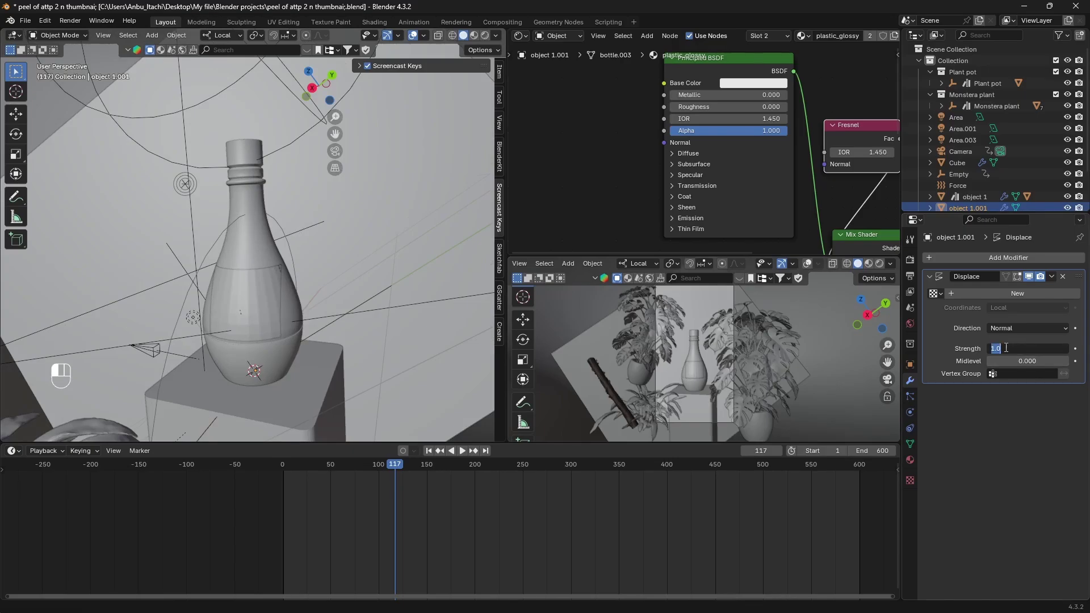
{"action": "key", "text": "BackSpace"}
{"action": "type", "text": ".001"}
{"action": "key", "text": "Return"}
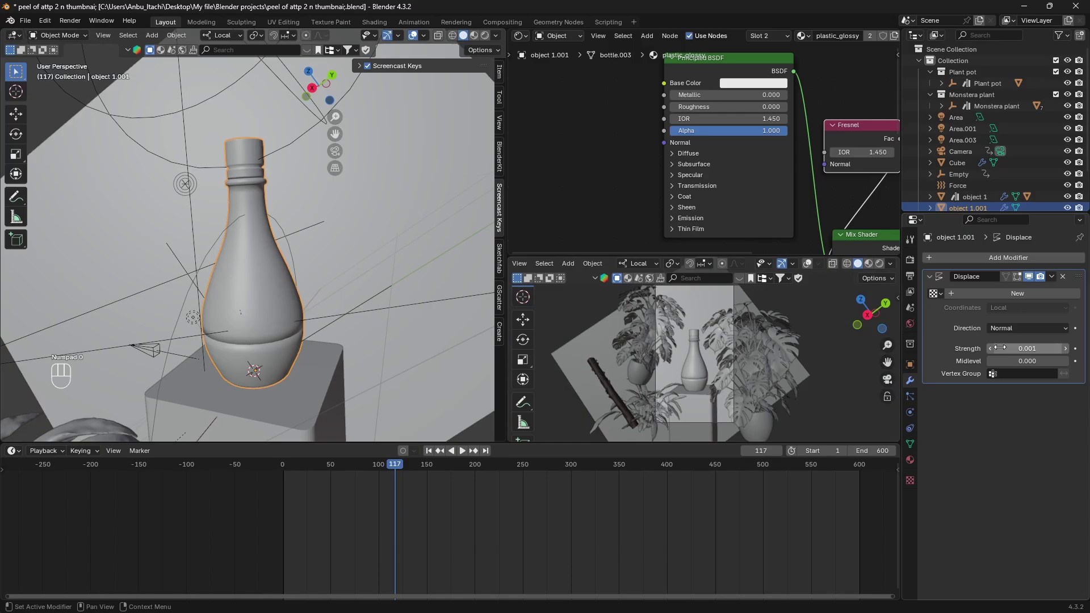
Pan along the bottle's side, sketching and then erasing an annotation mark
{"action": "scroll", "coordinate": [304, 212], "scroll_direction": "up", "scroll_amount": 3}
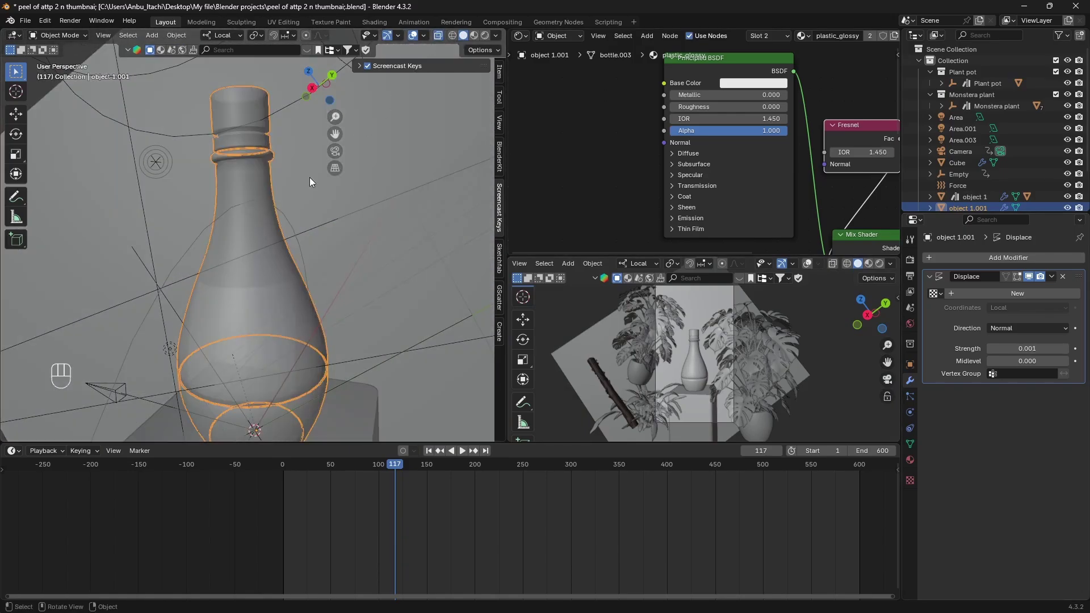
{"action": "scroll", "coordinate": [281, 199], "scroll_direction": "up", "scroll_amount": 5}
{"action": "middle_click_drag", "start_coordinate": [382, 271], "coordinate": [305, 290], "text": "shift"}
{"action": "left_click_drag", "start_coordinate": [265, 228], "coordinate": [284, 259]}
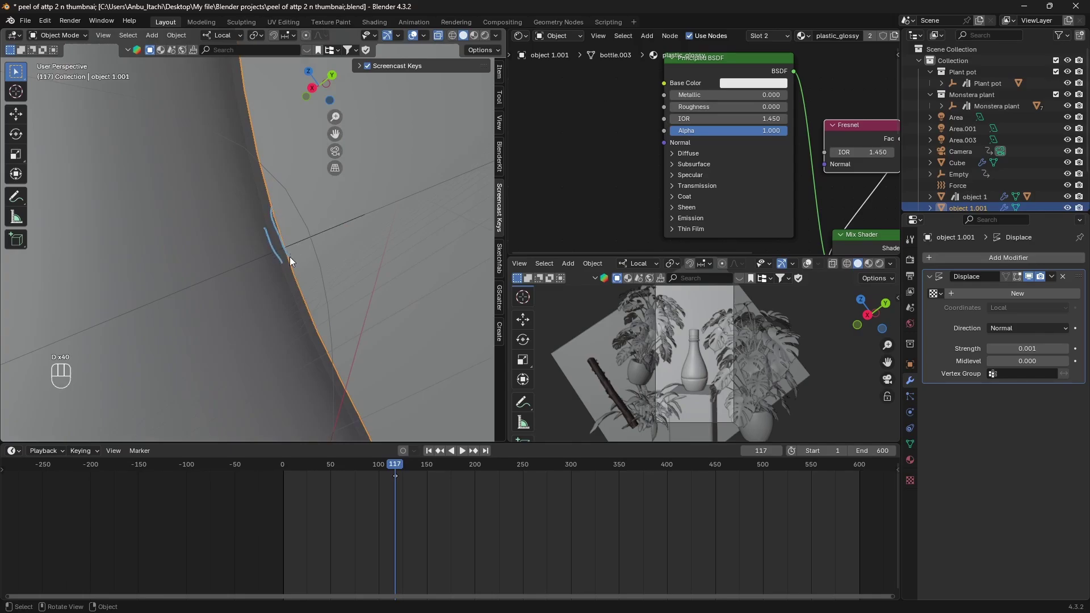
{"action": "mouse_move", "coordinate": [293, 259]}
{"action": "right_mouse_down"}
{"action": "mouse_move", "coordinate": [273, 222]}
{"action": "mouse_move", "coordinate": [253, 235]}
{"action": "right_mouse_up"}
{"action": "scroll", "coordinate": [256, 214], "scroll_direction": "down", "scroll_amount": 6}
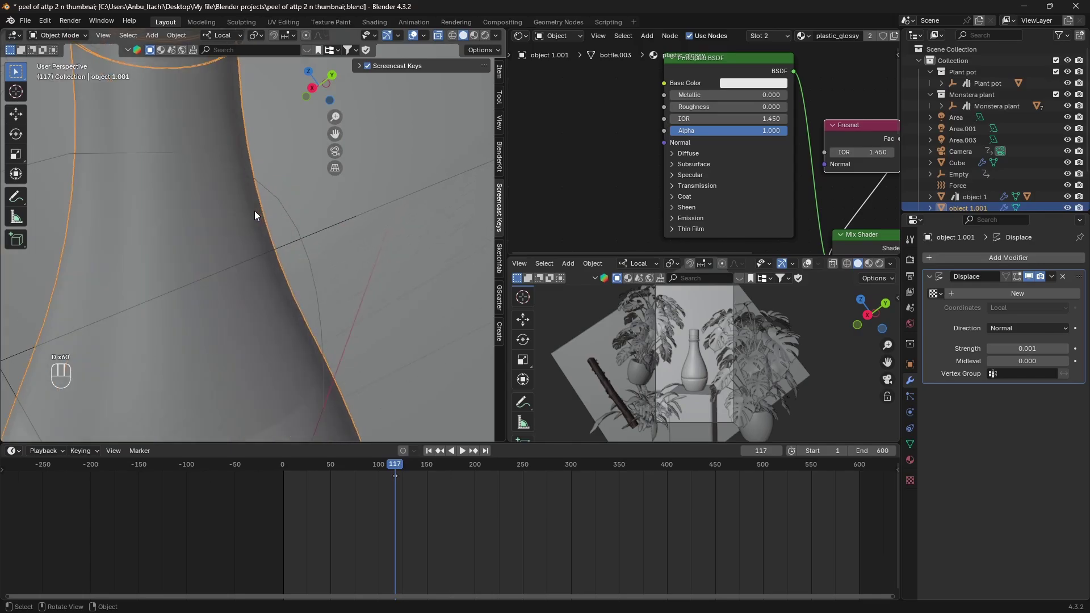
{"action": "scroll", "coordinate": [261, 227], "scroll_direction": "down", "scroll_amount": 4}
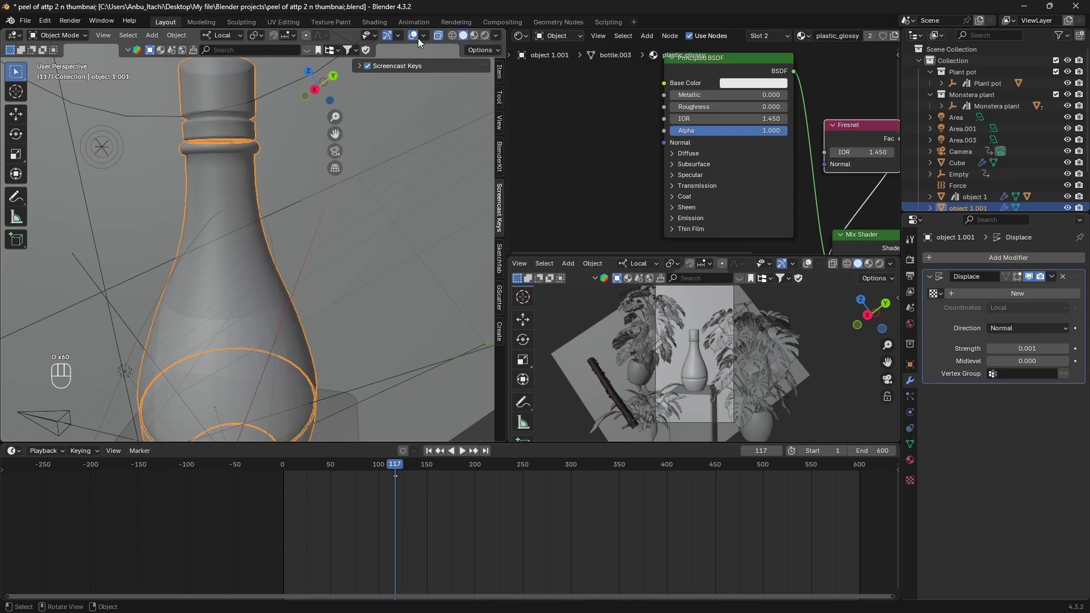
Turn off X-ray and add a new particle system to the bottle
{"action": "left_click", "coordinate": [438, 37]}
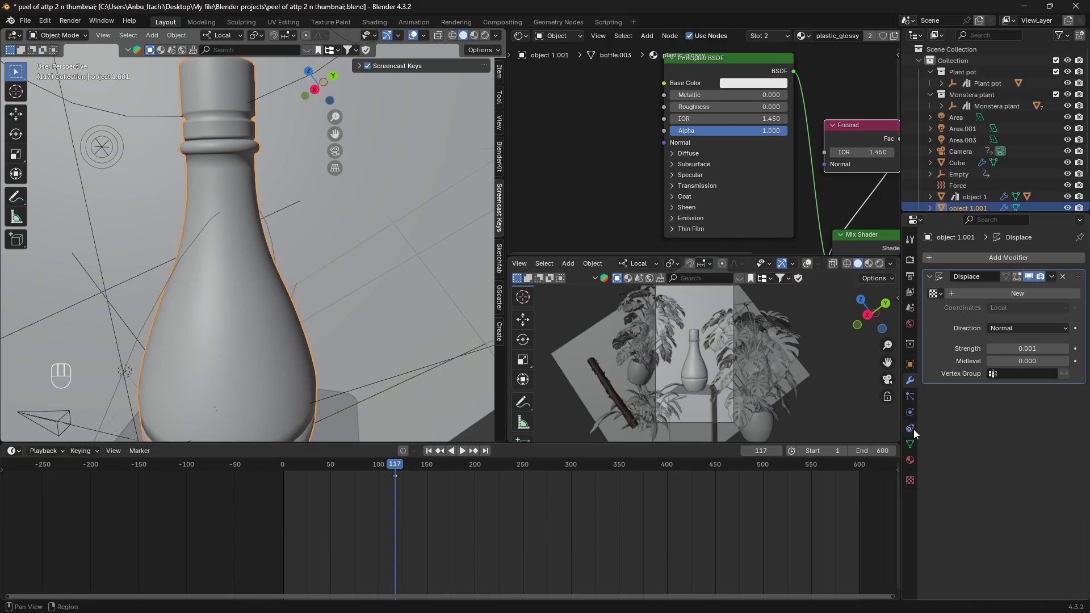
{"action": "left_click", "coordinate": [910, 399]}
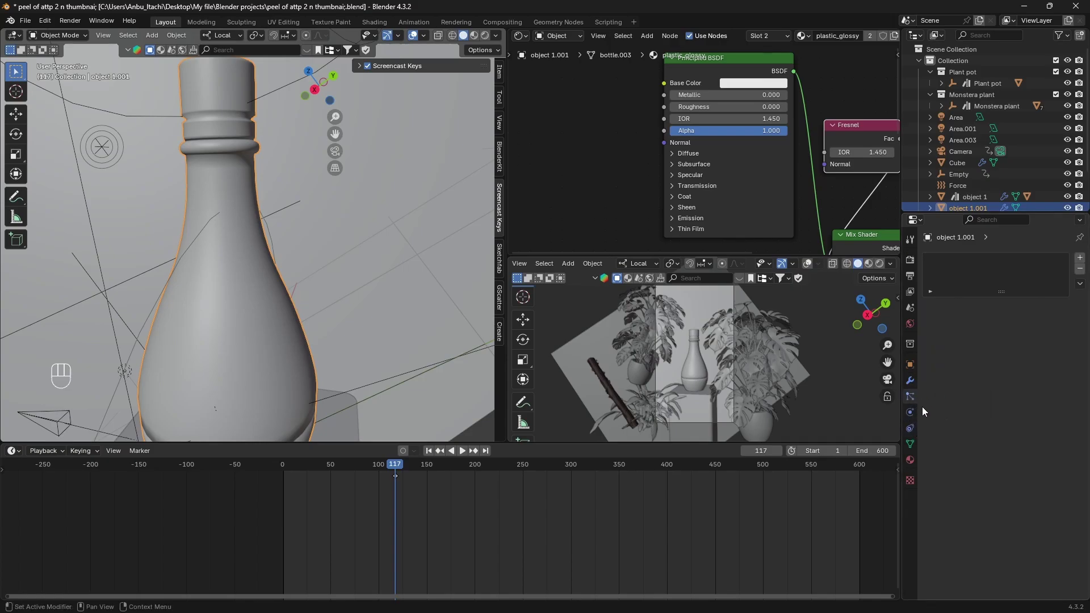
{"action": "left_click", "coordinate": [1080, 262]}
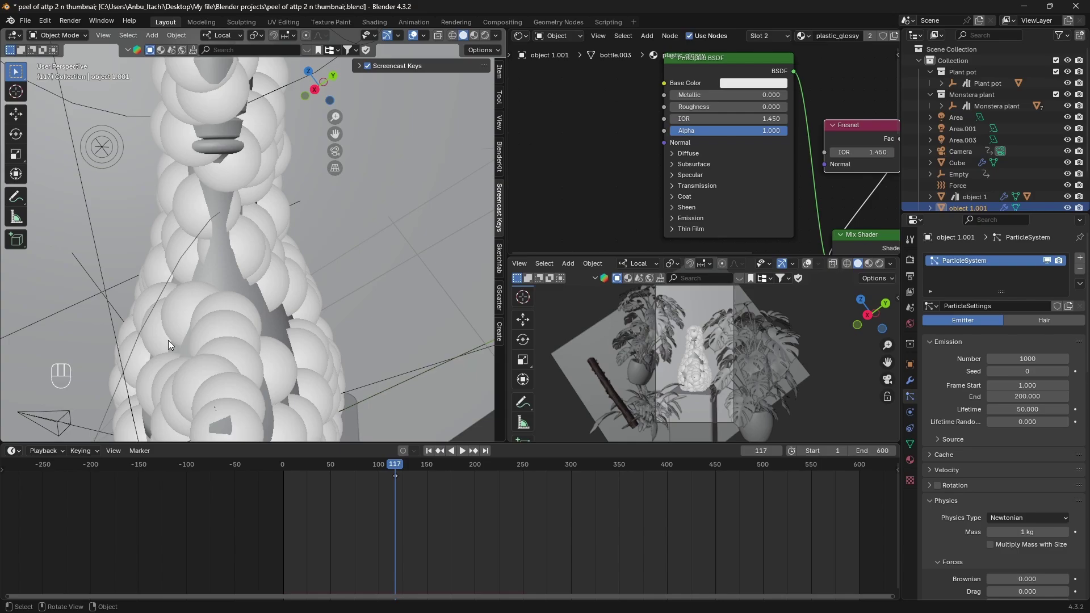
{"action": "middle_click_drag", "start_coordinate": [171, 344], "coordinate": [202, 322]}
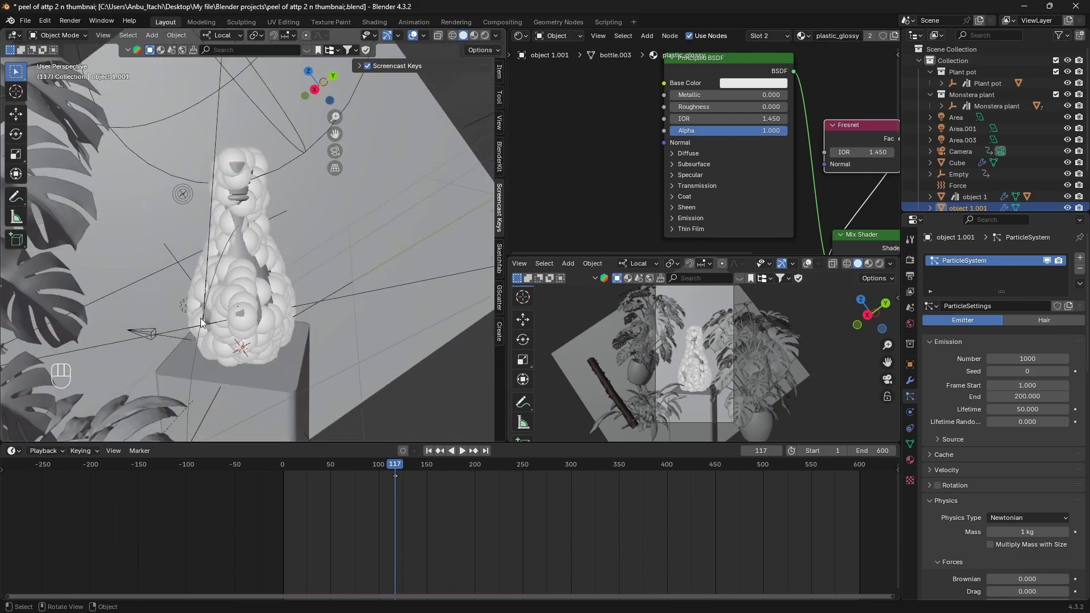
Set emission Frame Start 0, End 0, Lifetime 500 and Number 500
{"action": "left_click", "coordinate": [1030, 386]}
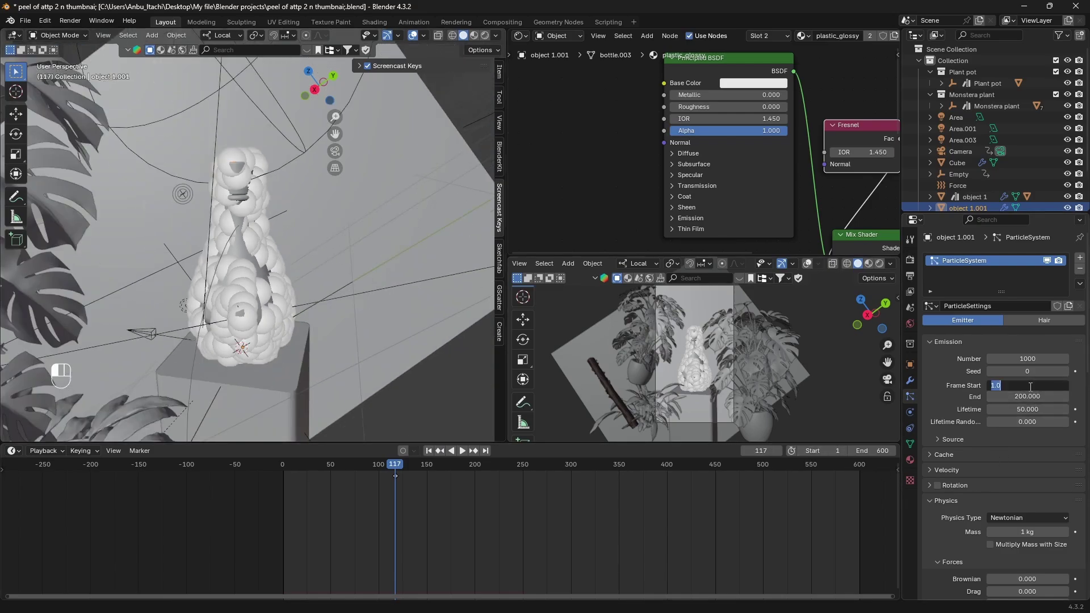
{"action": "type", "text": "0"}
{"action": "key", "text": "Return"}
{"action": "left_click", "coordinate": [1037, 398]}
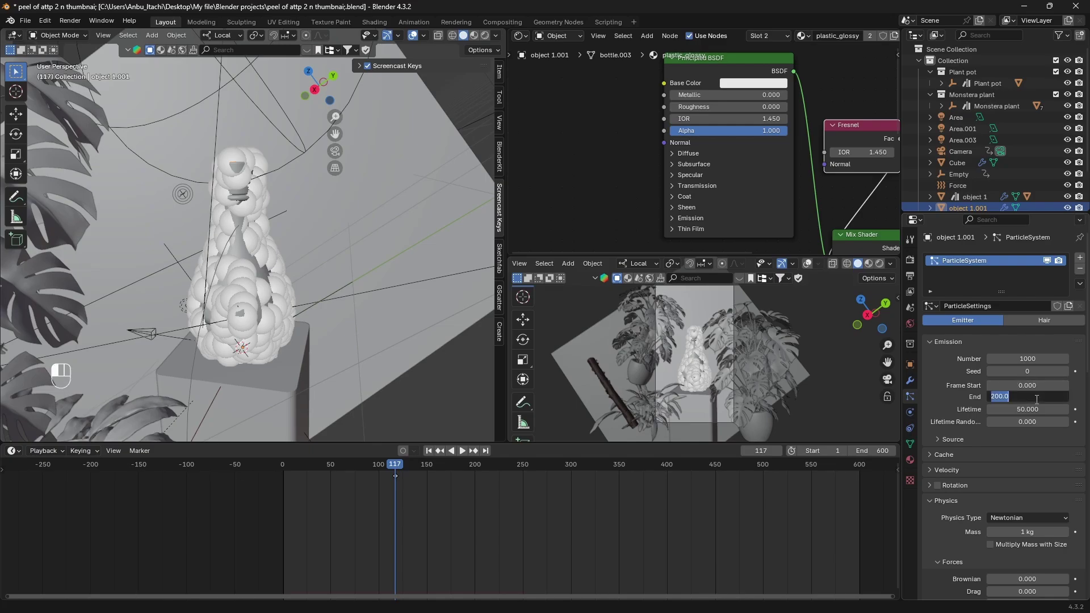
{"action": "type", "text": "0"}
{"action": "key", "text": "Return"}
{"action": "left_click", "coordinate": [1036, 406]}
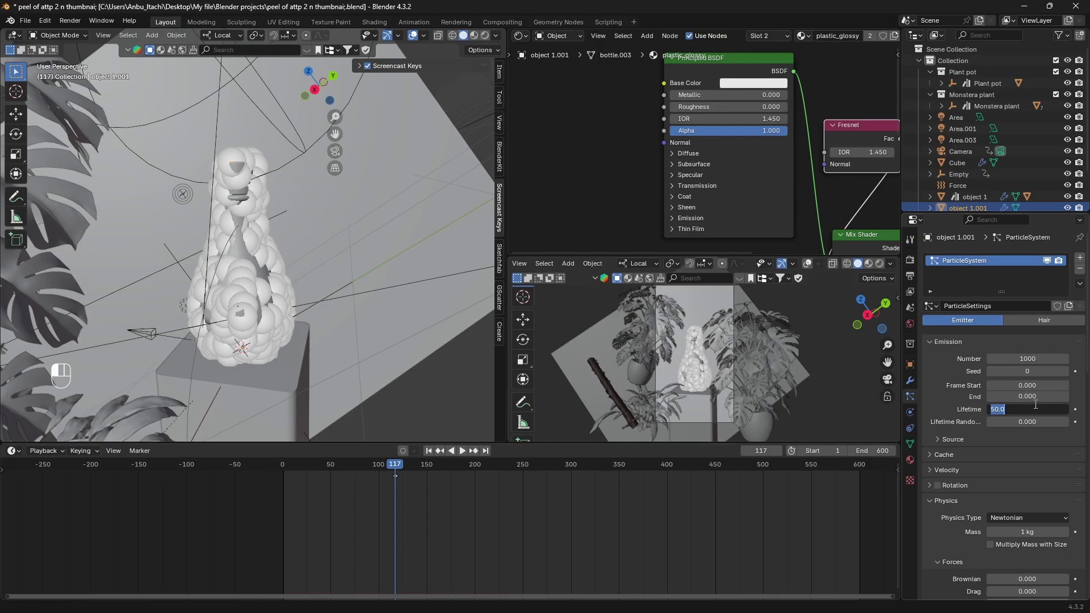
{"action": "type", "text": "500"}
{"action": "key", "text": "Return"}
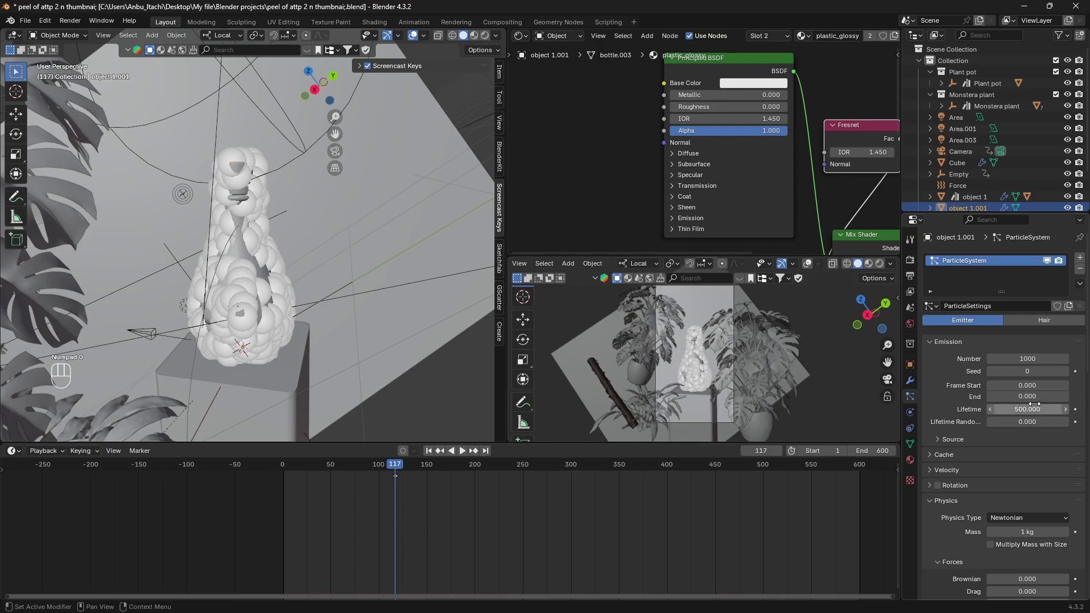
{"action": "left_click", "coordinate": [1026, 358]}
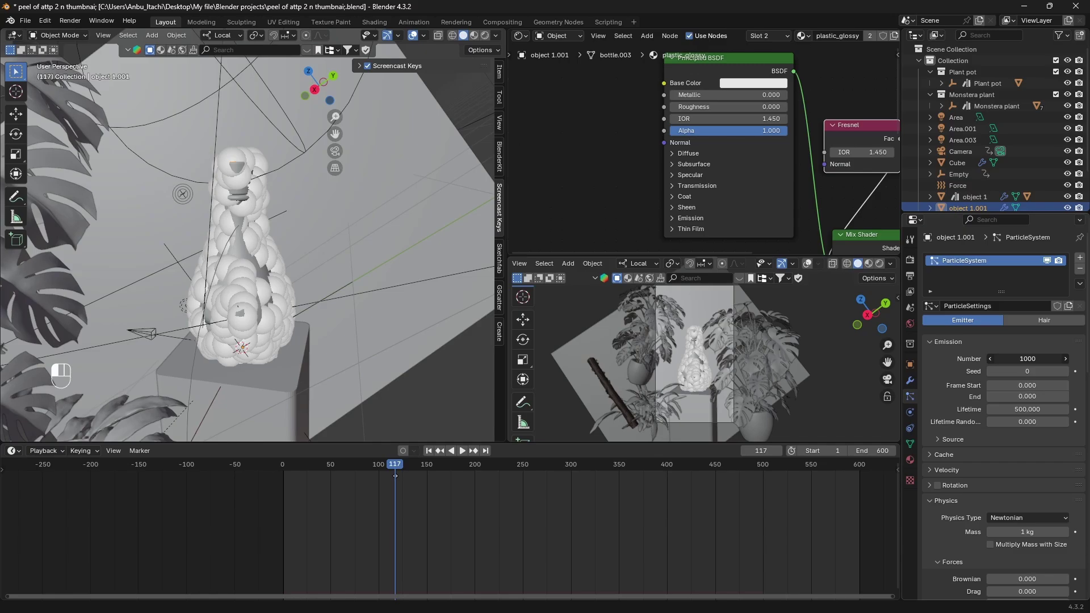
{"action": "type", "text": "500"}
{"action": "key", "text": "Return"}
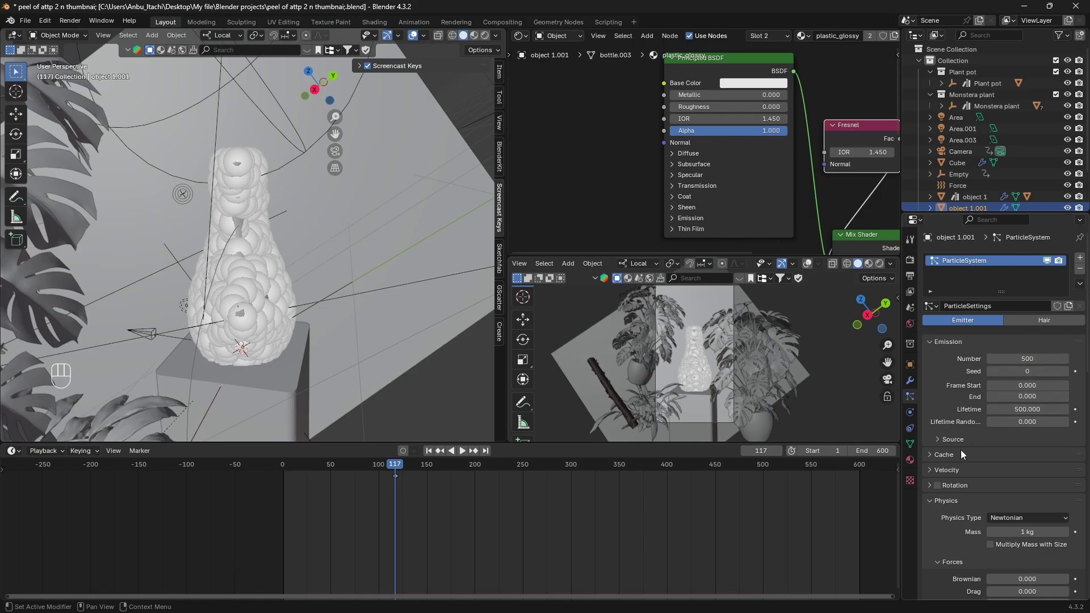
{"action": "scroll", "coordinate": [962, 455], "scroll_direction": "down", "scroll_amount": 1}
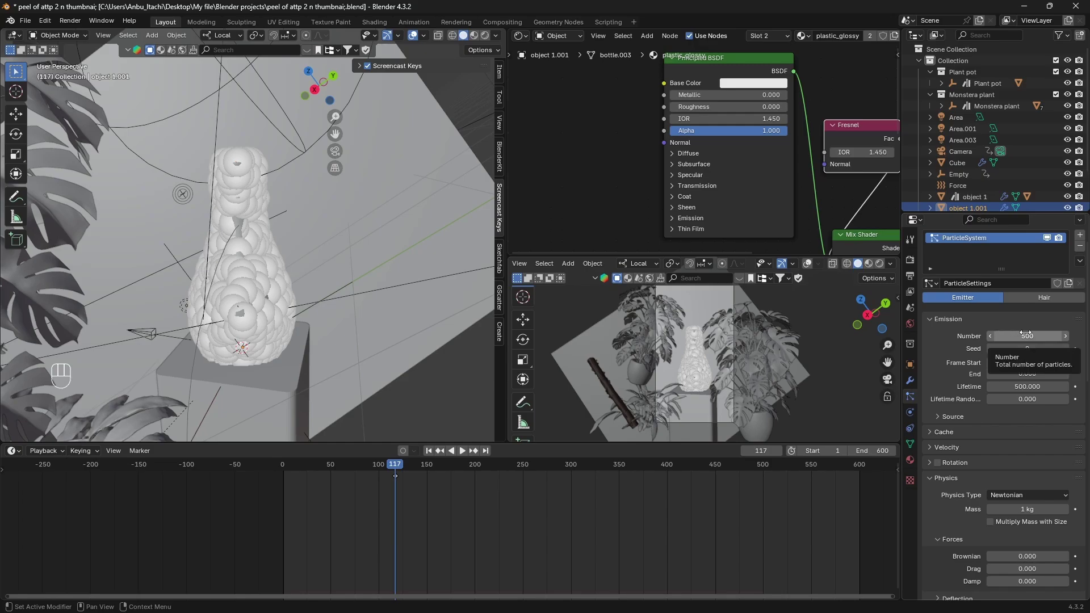
Set the particles' physics type and render type both to None
{"action": "scroll", "coordinate": [967, 415], "scroll_direction": "down", "scroll_amount": 2}
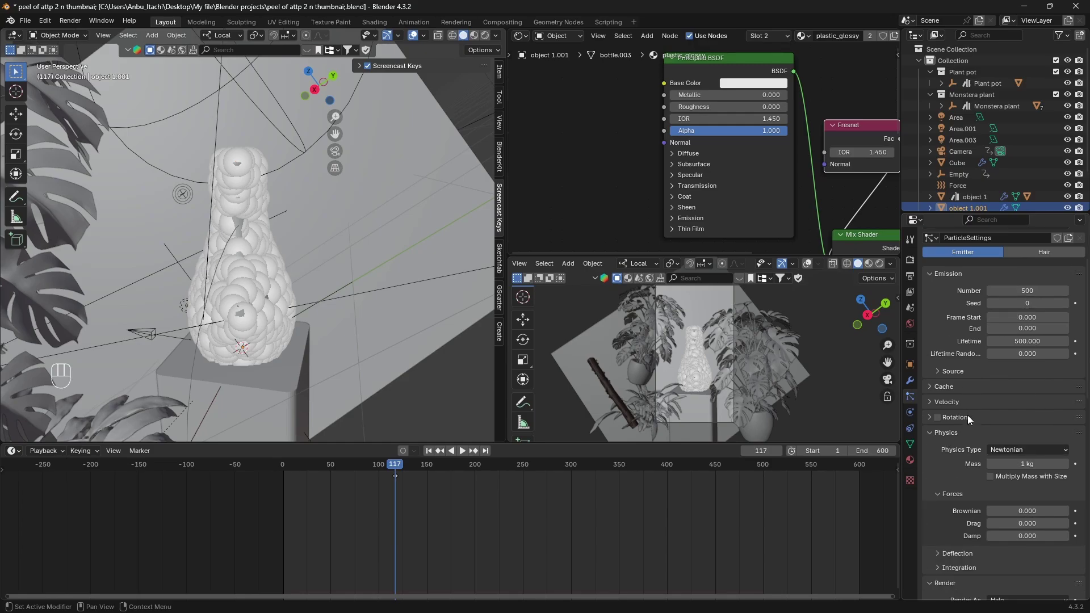
{"action": "left_click", "coordinate": [1006, 451]}
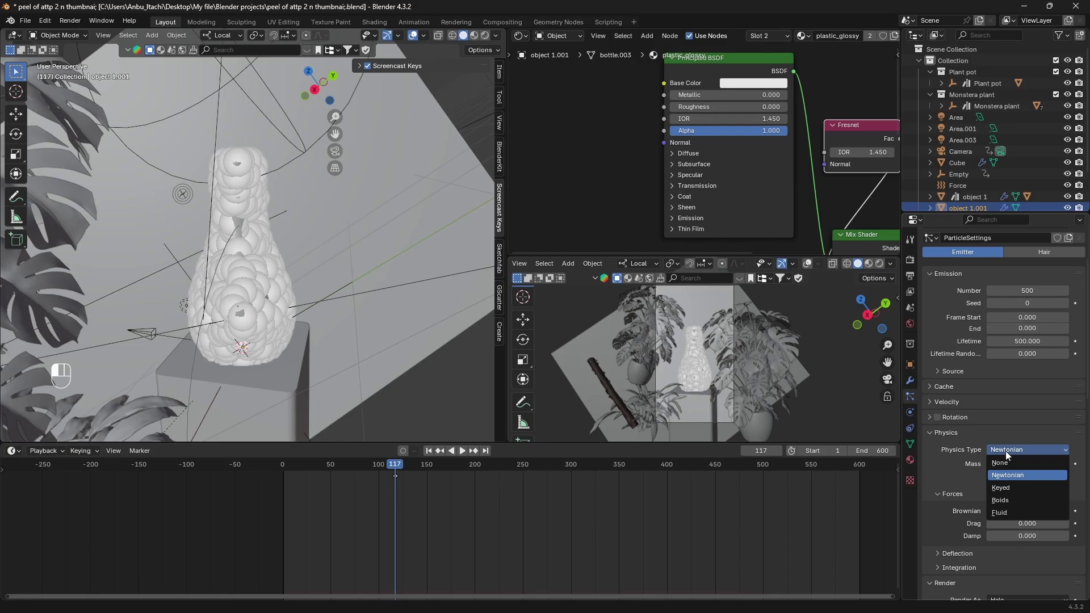
{"action": "left_click", "coordinate": [1000, 462]}
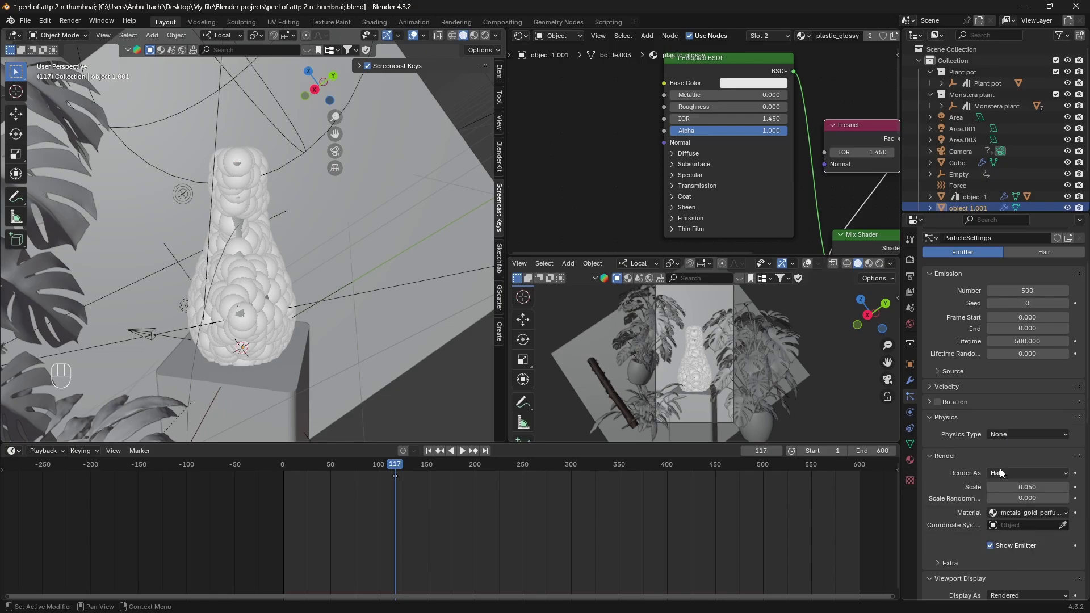
{"action": "scroll", "coordinate": [965, 438], "scroll_direction": "down", "scroll_amount": 2}
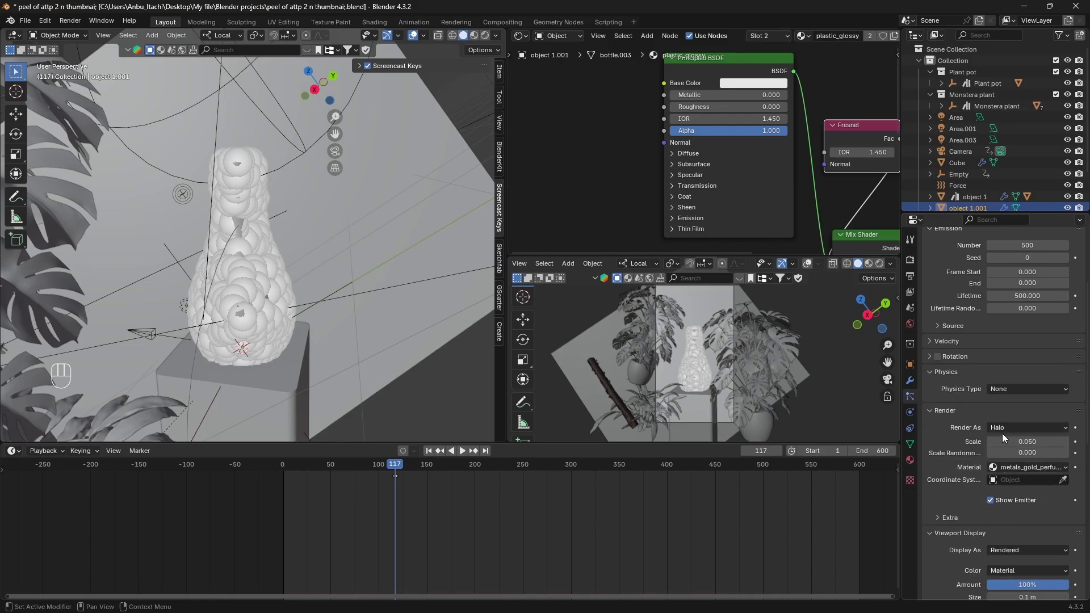
{"action": "left_click", "coordinate": [1022, 428]}
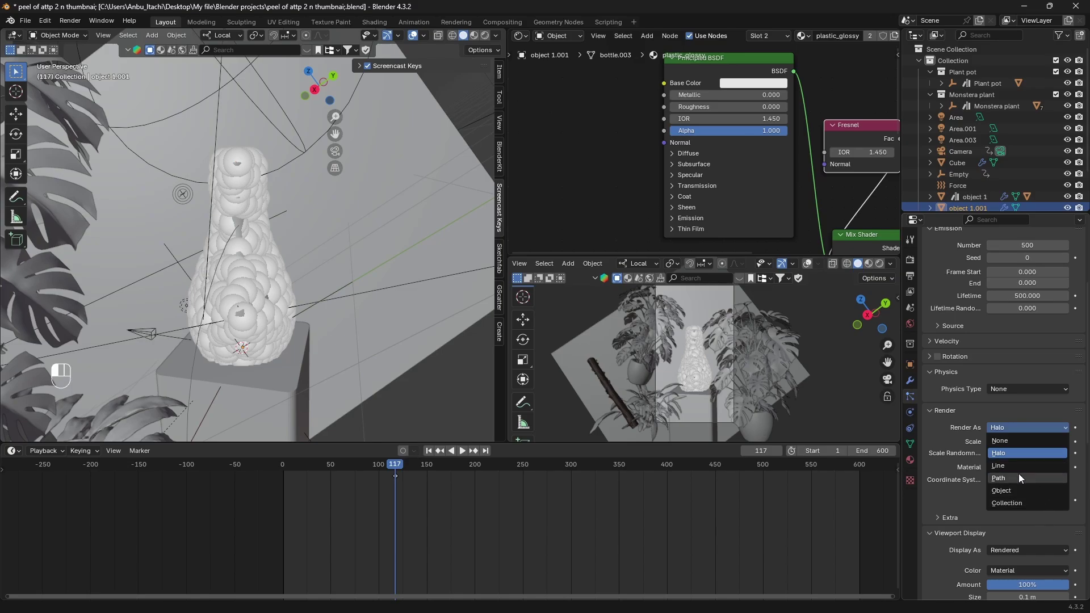
{"action": "left_click", "coordinate": [1014, 442]}
Display the particles as points with a size of 0.01 m
{"action": "scroll", "coordinate": [965, 448], "scroll_direction": "down", "scroll_amount": 3}
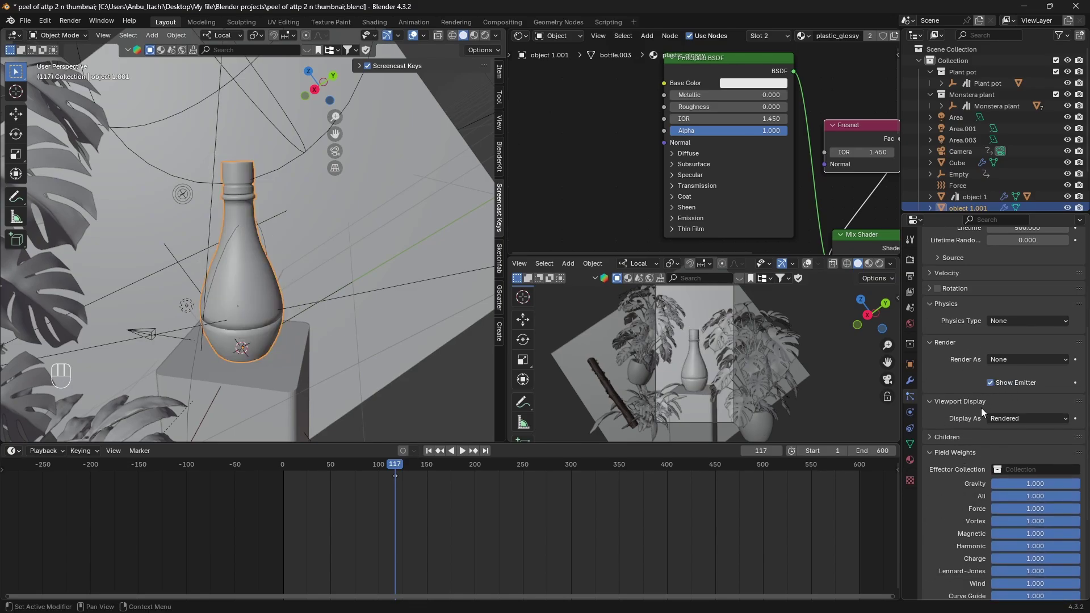
{"action": "left_click", "coordinate": [1030, 420]}
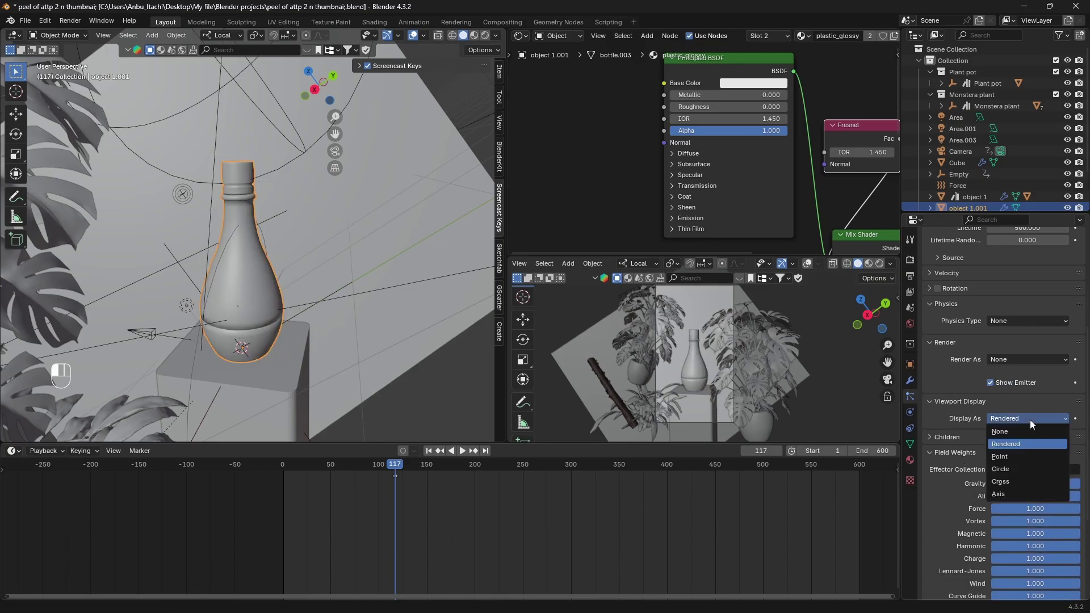
{"action": "left_click", "coordinate": [1013, 458]}
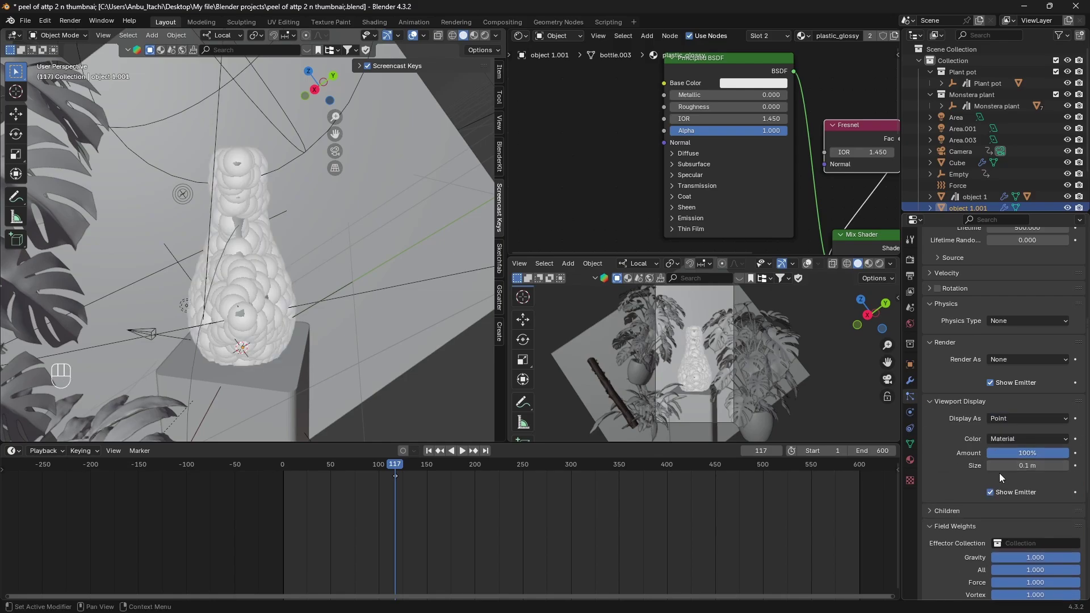
{"action": "left_click", "coordinate": [1029, 465]}
{"action": "type", "text": ".0"}
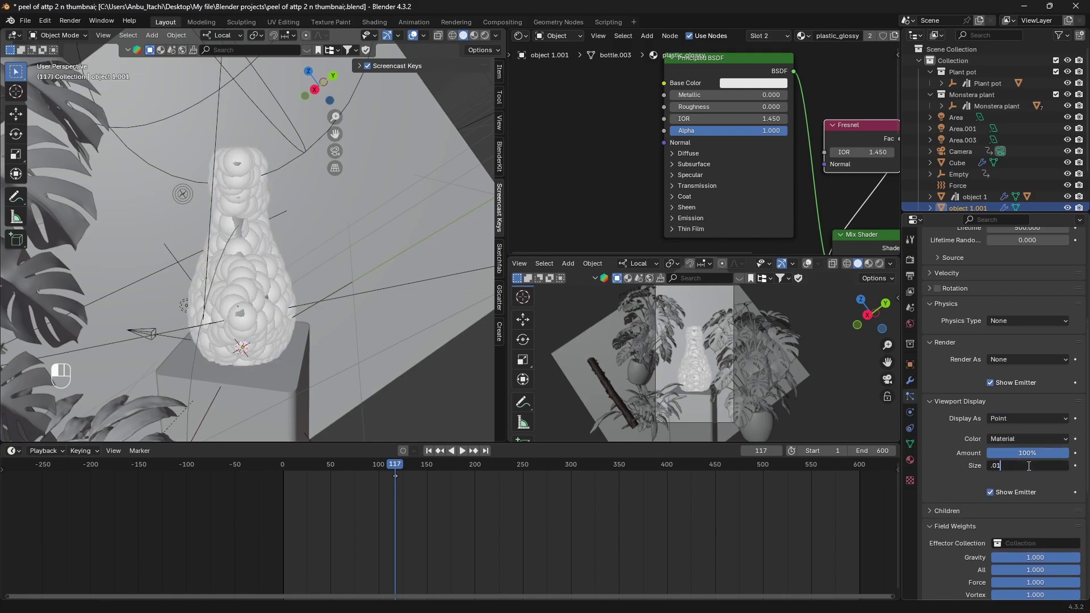
{"action": "type", "text": "1"}
{"action": "key", "text": "Return"}
Set the Gravity field weight to 0 in Field Weights
{"action": "scroll", "coordinate": [236, 305], "scroll_direction": "up", "scroll_amount": 6}
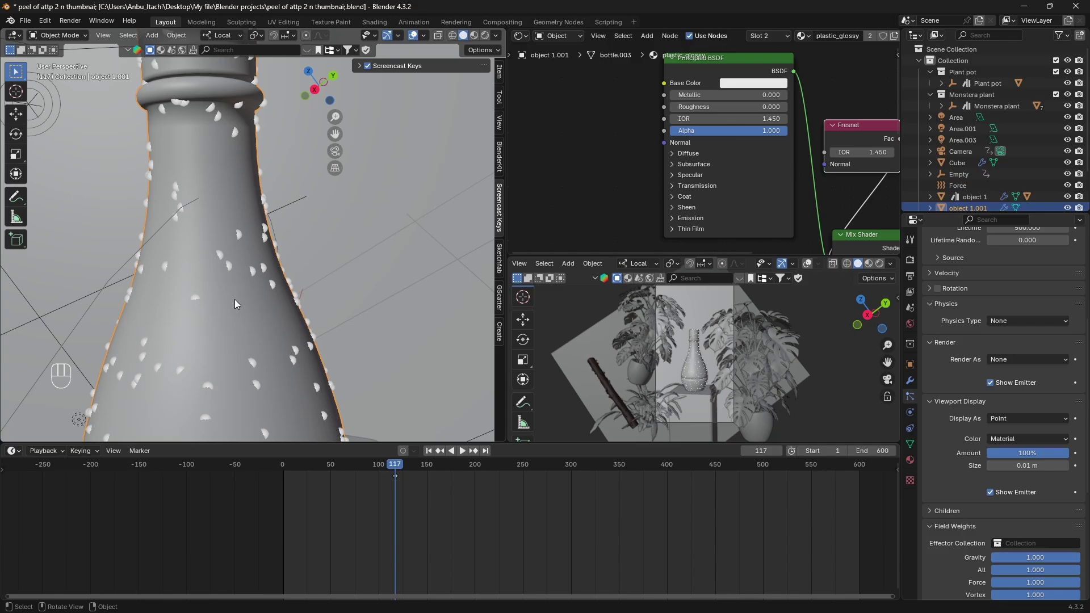
{"action": "scroll", "coordinate": [234, 297], "scroll_direction": "down", "scroll_amount": 4}
{"action": "scroll", "coordinate": [978, 497], "scroll_direction": "down", "scroll_amount": 3}
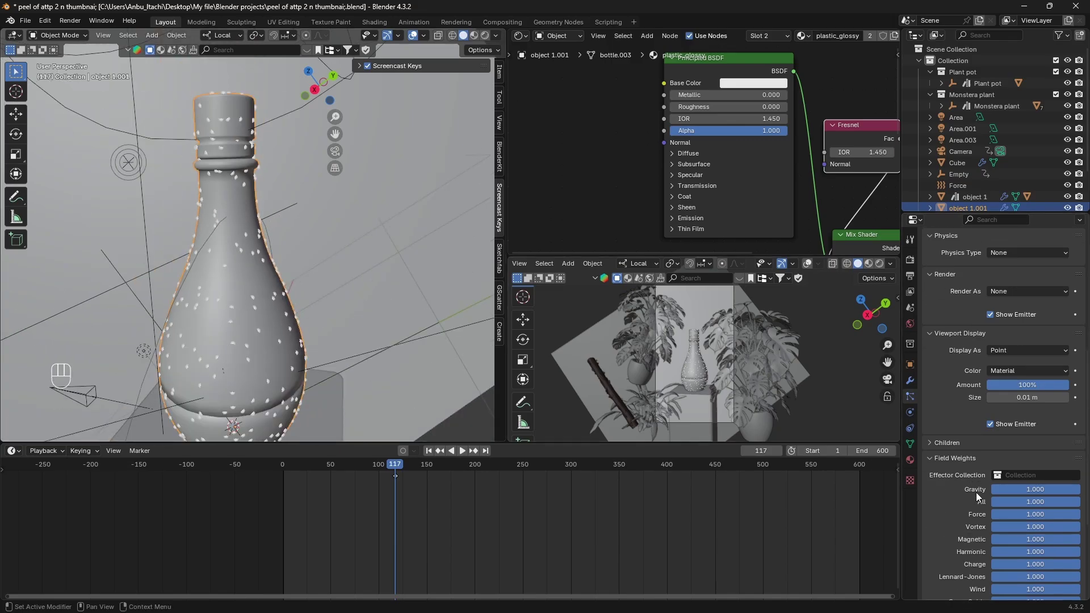
{"action": "scroll", "coordinate": [1004, 439], "scroll_direction": "down", "scroll_amount": 3}
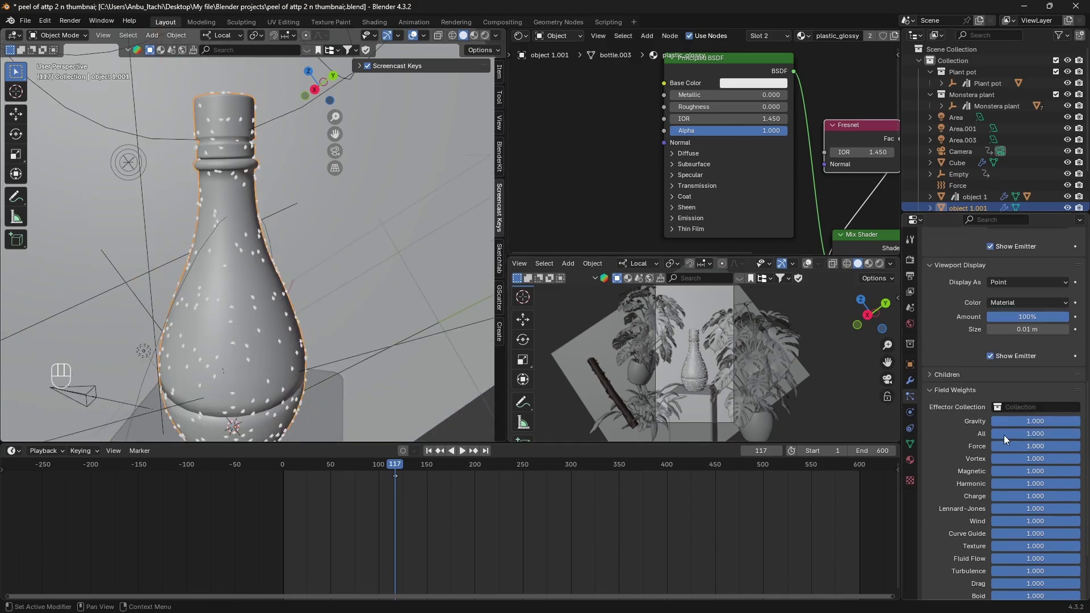
{"action": "left_click", "coordinate": [1035, 422]}
{"action": "type", "text": "0"}
{"action": "key", "text": "Return"}
{"action": "scroll", "coordinate": [923, 420], "scroll_direction": "down", "scroll_amount": 4}
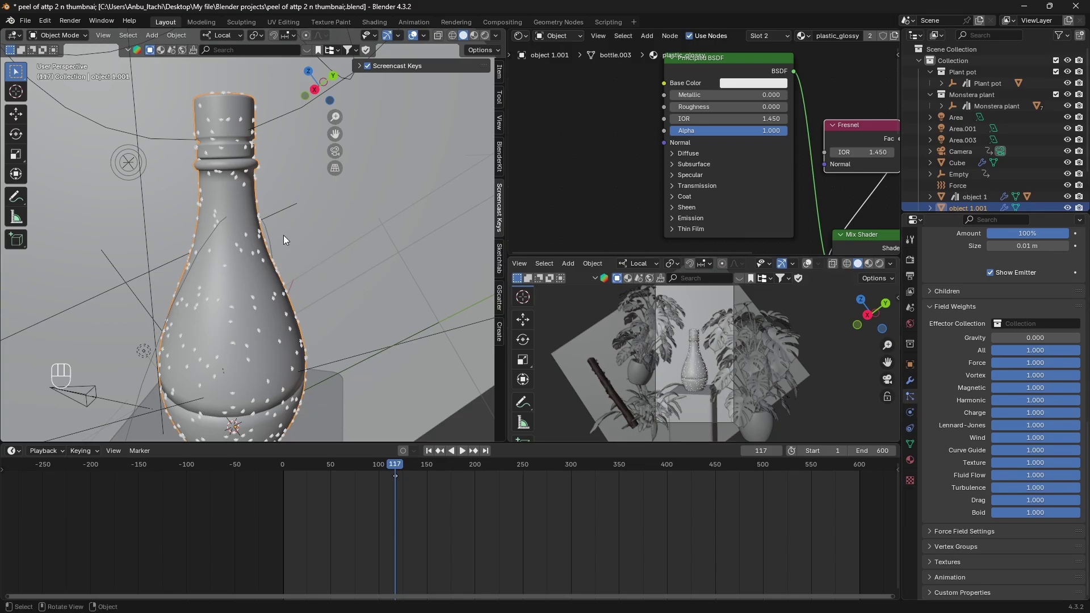
Collapse the Displace panel and add an Explode modifier via search 'ex'
{"action": "left_click", "coordinate": [910, 381]}
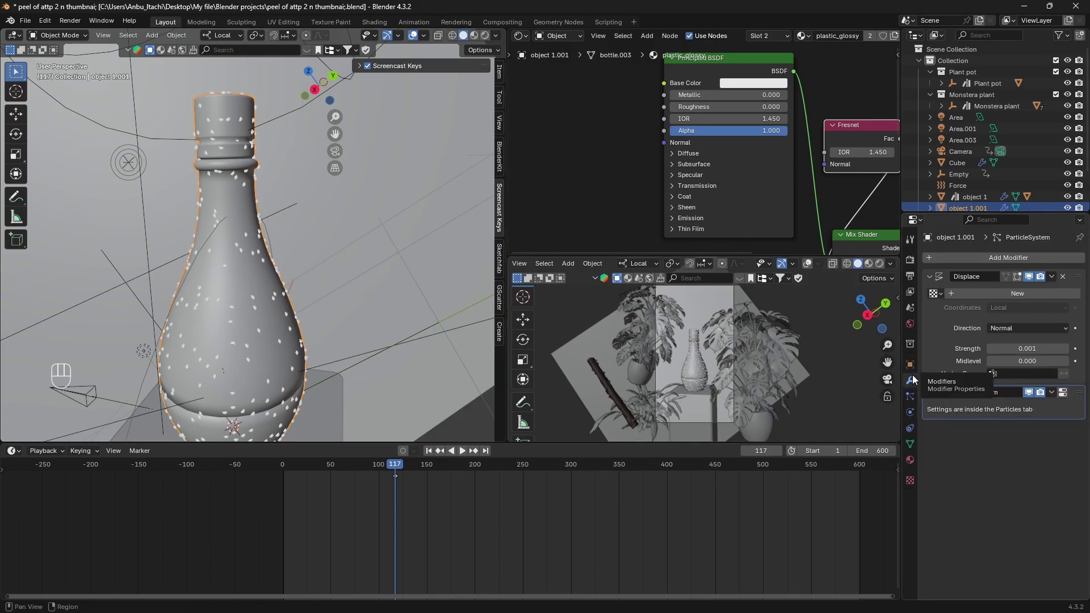
{"action": "left_click", "coordinate": [929, 278]}
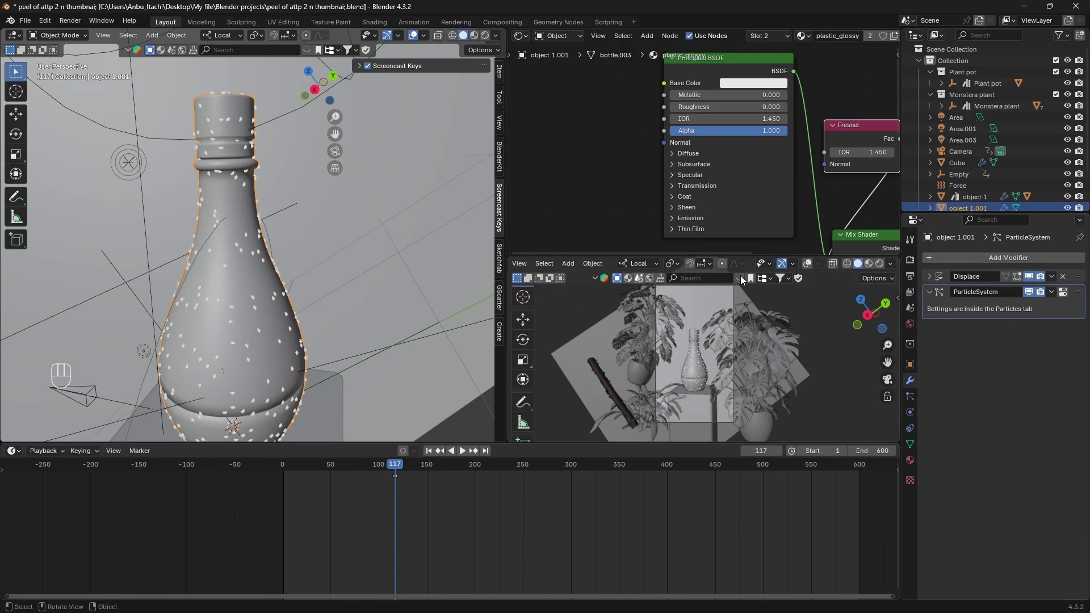
{"action": "left_click", "coordinate": [994, 261]}
{"action": "type", "text": "ex"}
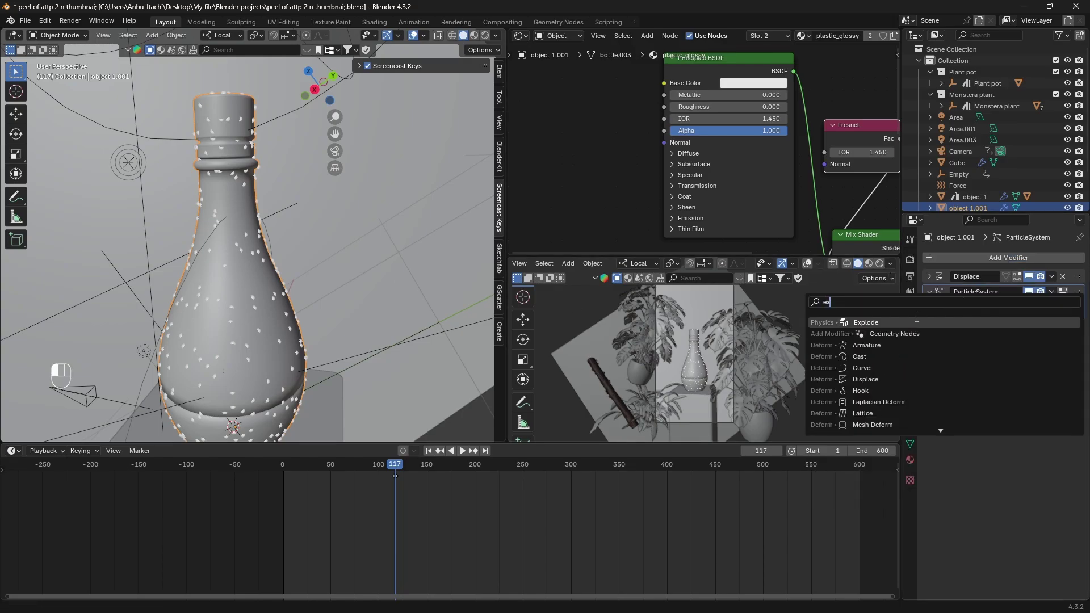
{"action": "key", "text": "Return"}
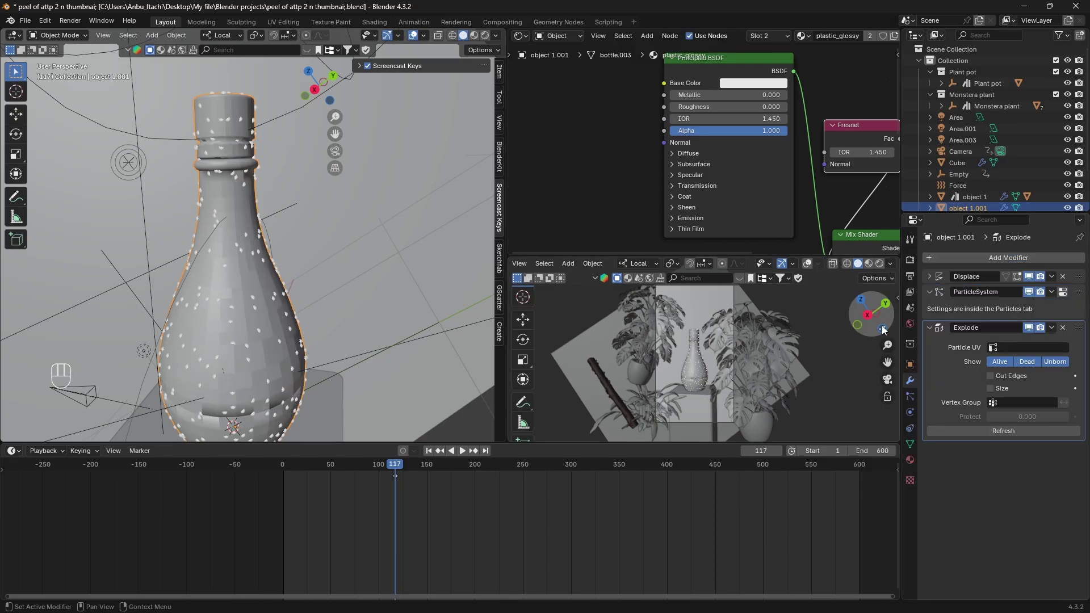
Enable Cut Edges on the Explode modifier
{"action": "left_click", "coordinate": [929, 329]}
{"action": "left_click", "coordinate": [930, 329]}
{"action": "left_click", "coordinate": [991, 376]}
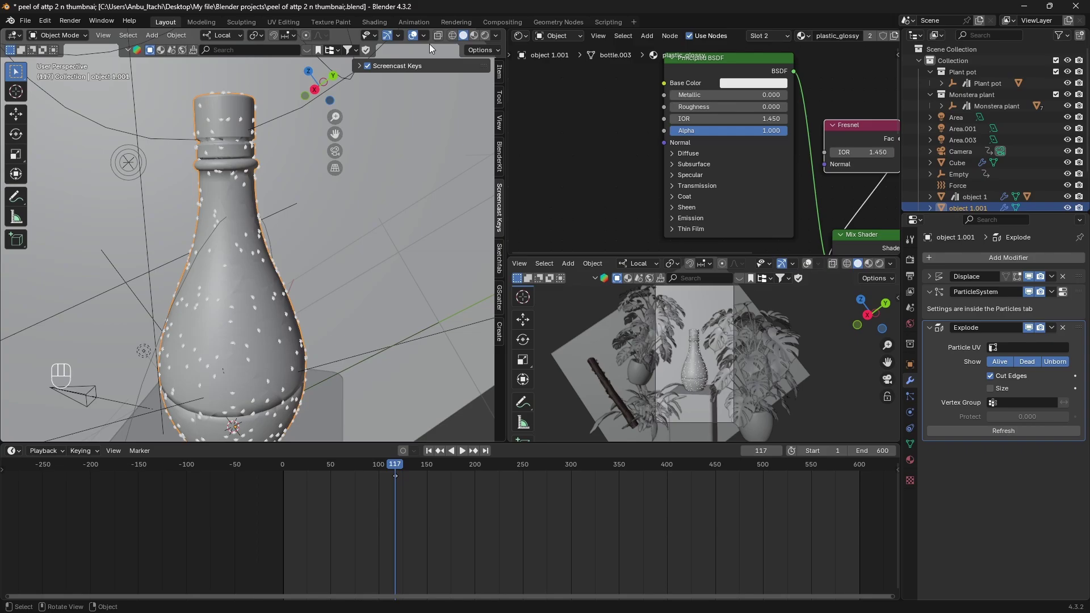
In wireframe view, toggle Cut Edges off and back on to compare the mesh
{"action": "left_click", "coordinate": [452, 36]}
{"action": "scroll", "coordinate": [261, 234], "scroll_direction": "up", "scroll_amount": 5}
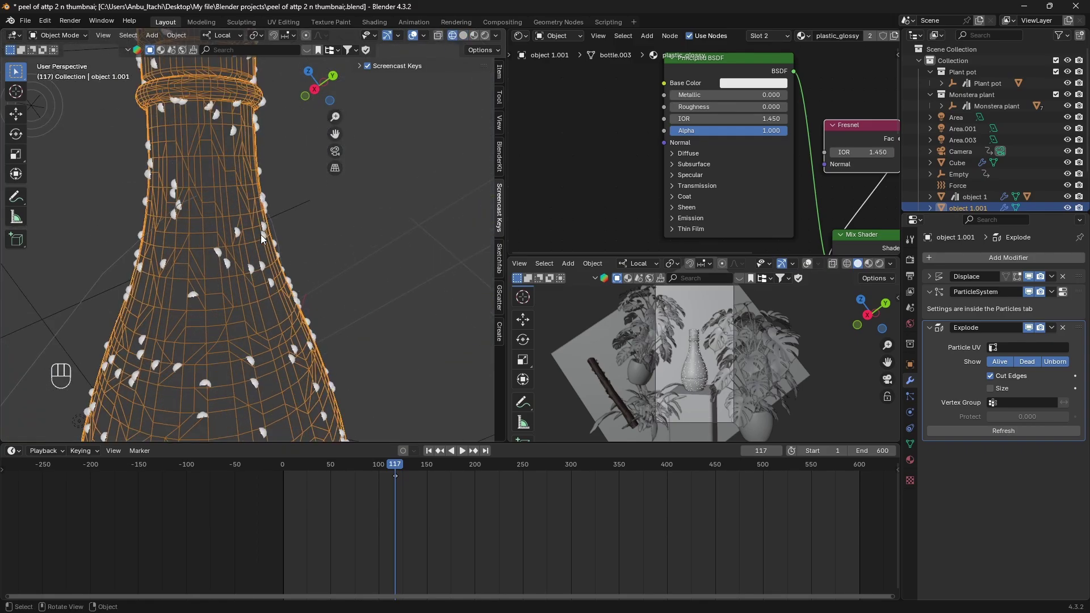
{"action": "middle_click_drag", "start_coordinate": [242, 254], "coordinate": [248, 308]}
{"action": "left_click", "coordinate": [991, 375]}
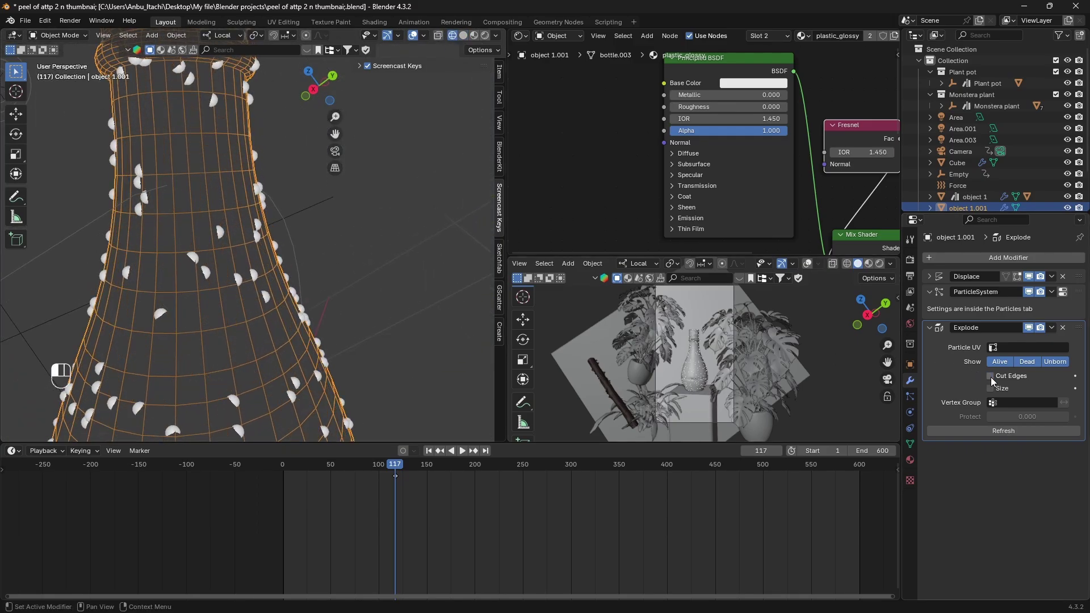
{"action": "middle_click_drag", "start_coordinate": [383, 293], "coordinate": [129, 267]}
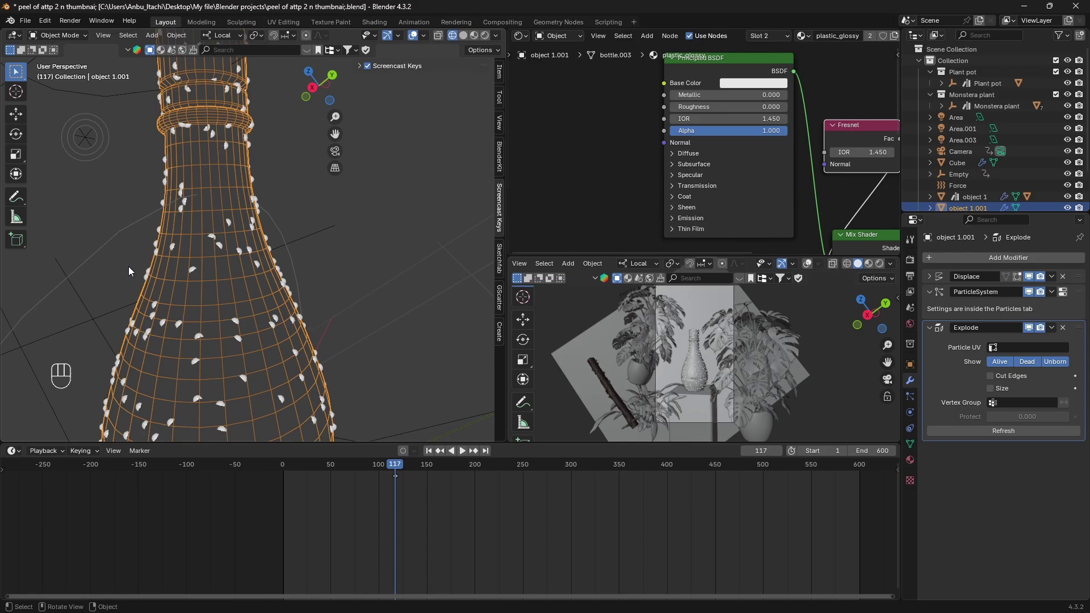
{"action": "left_click", "coordinate": [990, 376]}
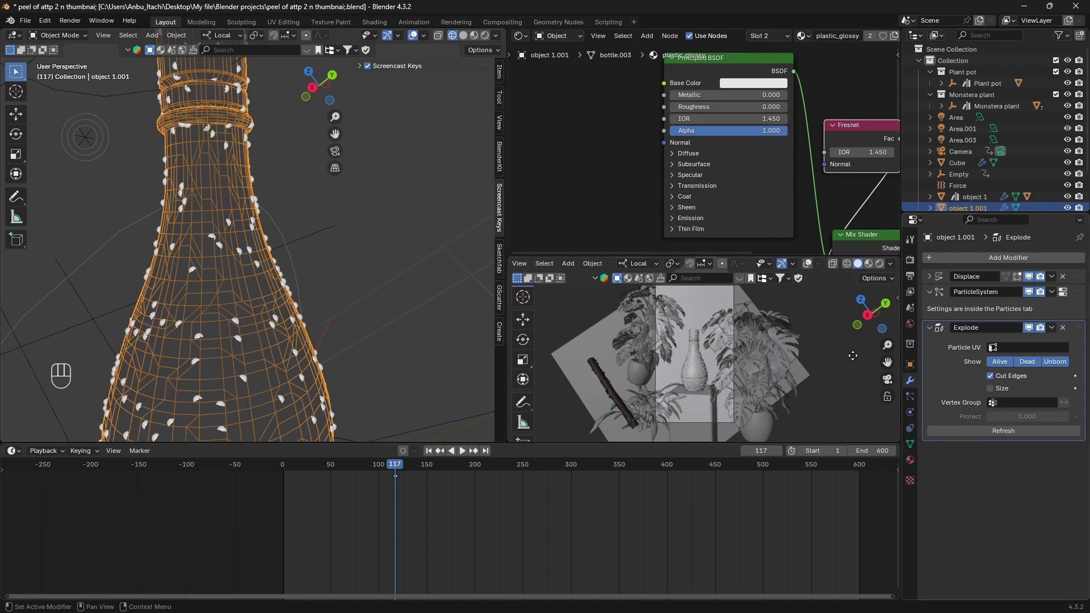
{"action": "scroll", "coordinate": [261, 264], "scroll_direction": "down", "scroll_amount": 4}
{"action": "scroll", "coordinate": [262, 267], "scroll_direction": "up", "scroll_amount": 5}
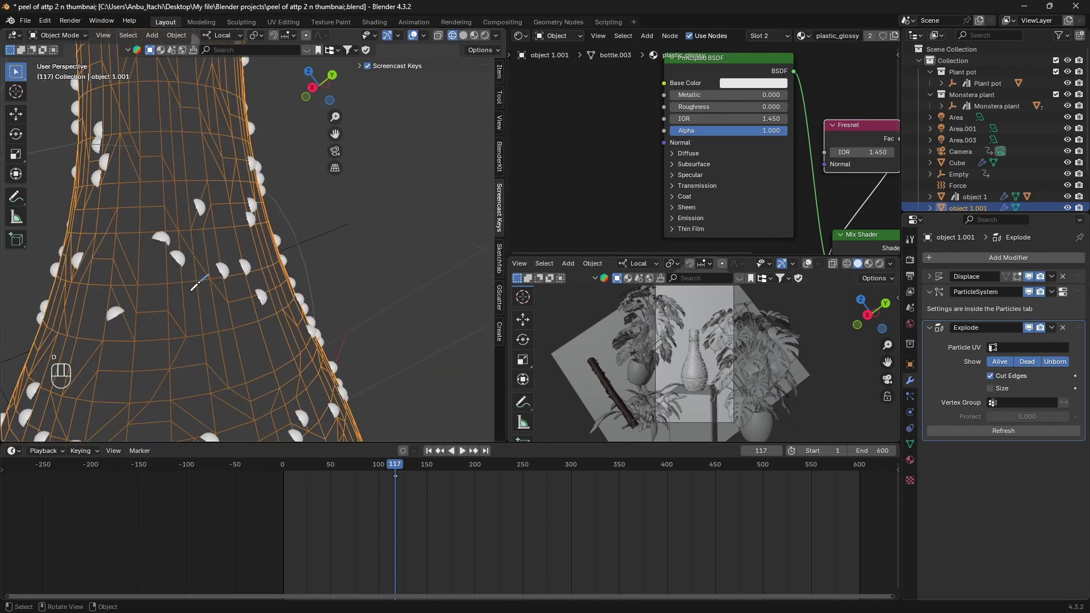
{"action": "left_click_drag", "start_coordinate": [209, 275], "coordinate": [184, 298]}
{"action": "scroll", "coordinate": [196, 307], "scroll_direction": "down", "scroll_amount": 2}
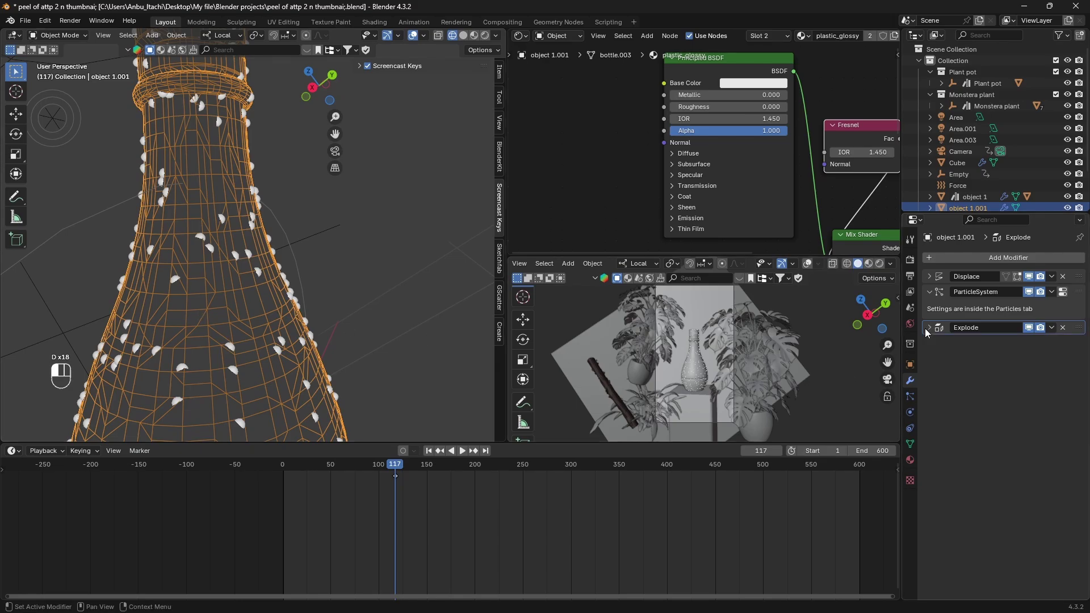
{"action": "scroll", "coordinate": [206, 210], "scroll_direction": "down", "scroll_amount": 5}
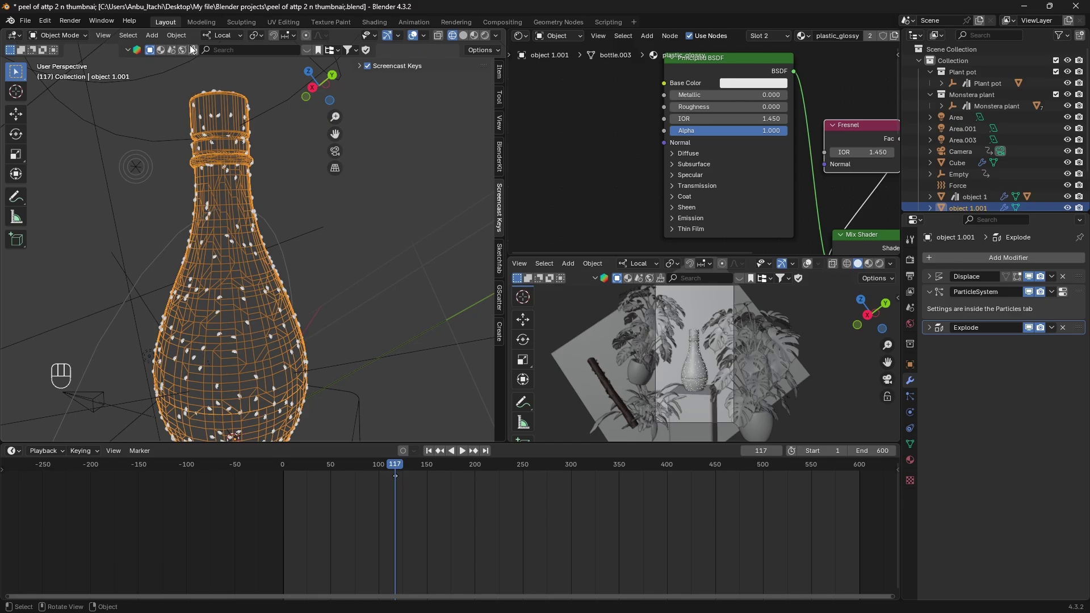
Convert object 1.001 to a mesh via Object > Convert > Mesh
{"action": "left_click", "coordinate": [177, 35]}
{"action": "mouse_move", "coordinate": [237, 379]}
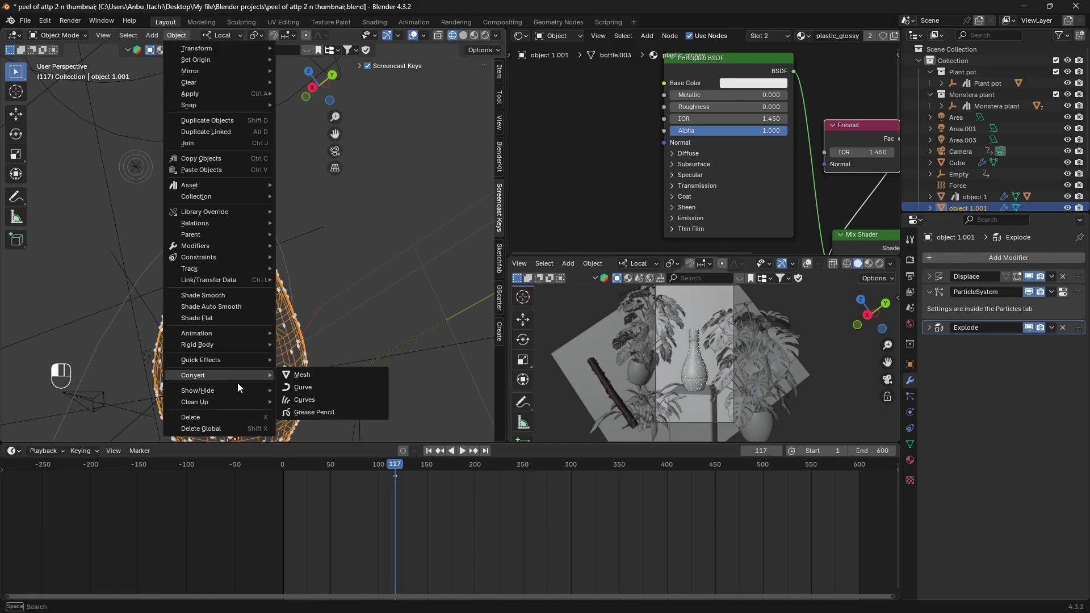
{"action": "left_click", "coordinate": [288, 374]}
{"action": "scroll", "coordinate": [236, 327], "scroll_direction": "up", "scroll_amount": 2}
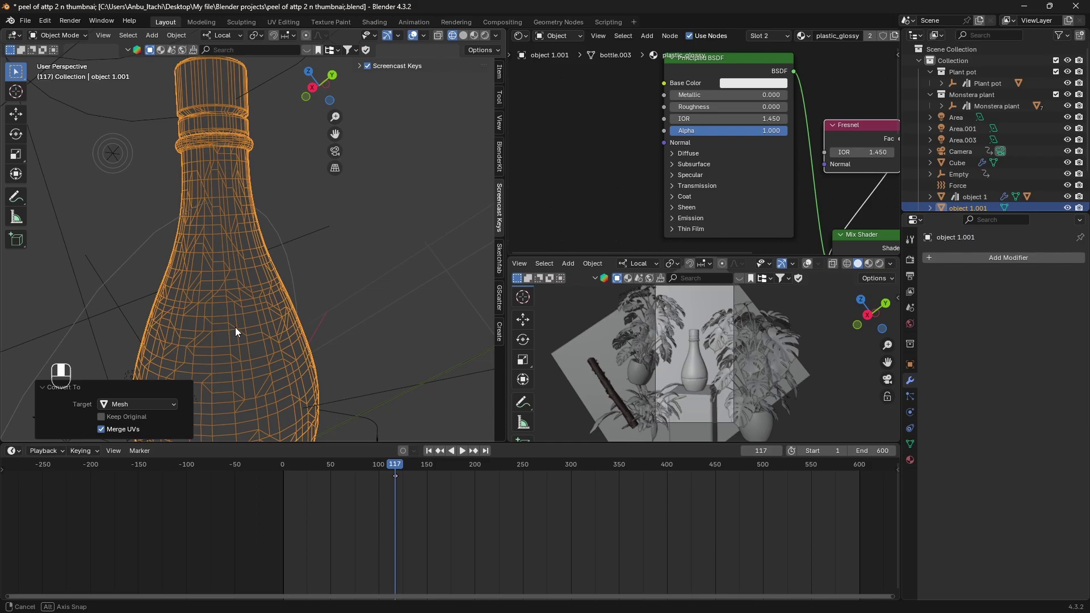
{"action": "scroll", "coordinate": [235, 327], "scroll_direction": "up", "scroll_amount": 2}
Enter and leave Edit Mode, then return the viewport to Solid shading
{"action": "key", "text": "Tab"}
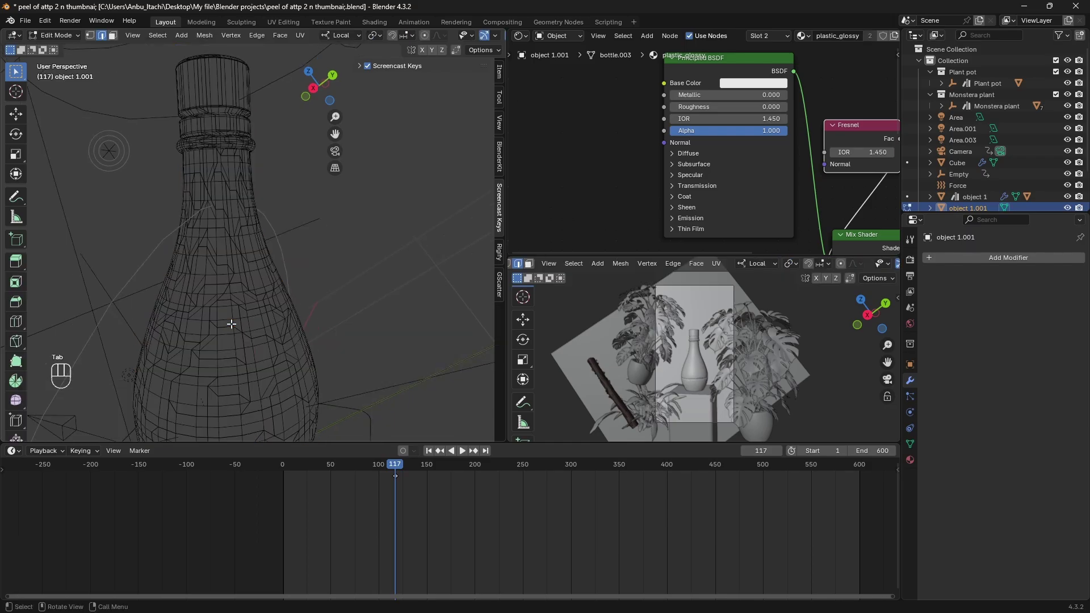
{"action": "key", "text": "Tab"}
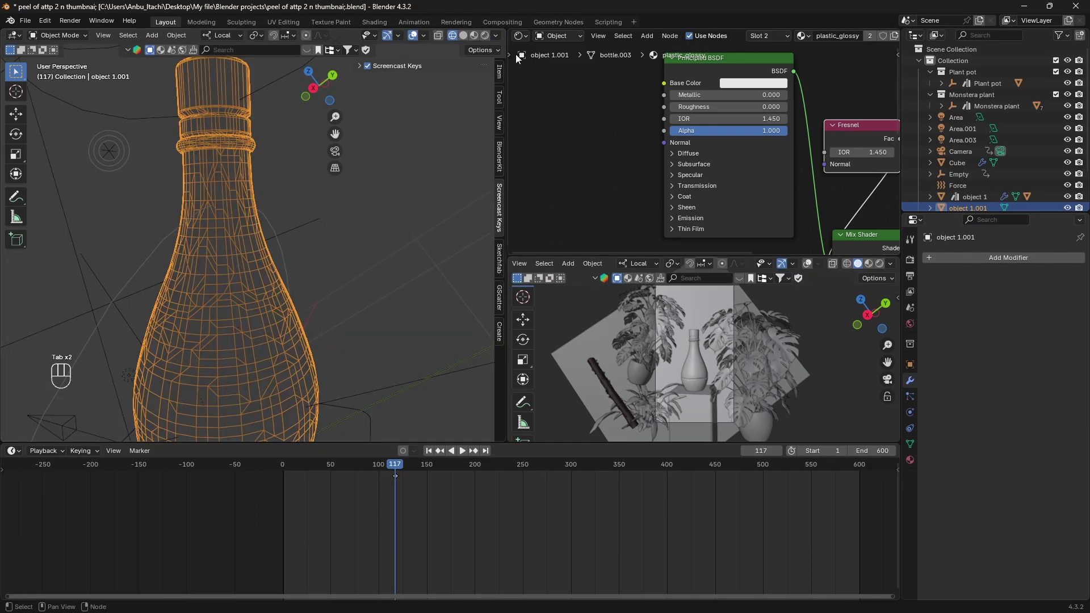
{"action": "left_click", "coordinate": [464, 37]}
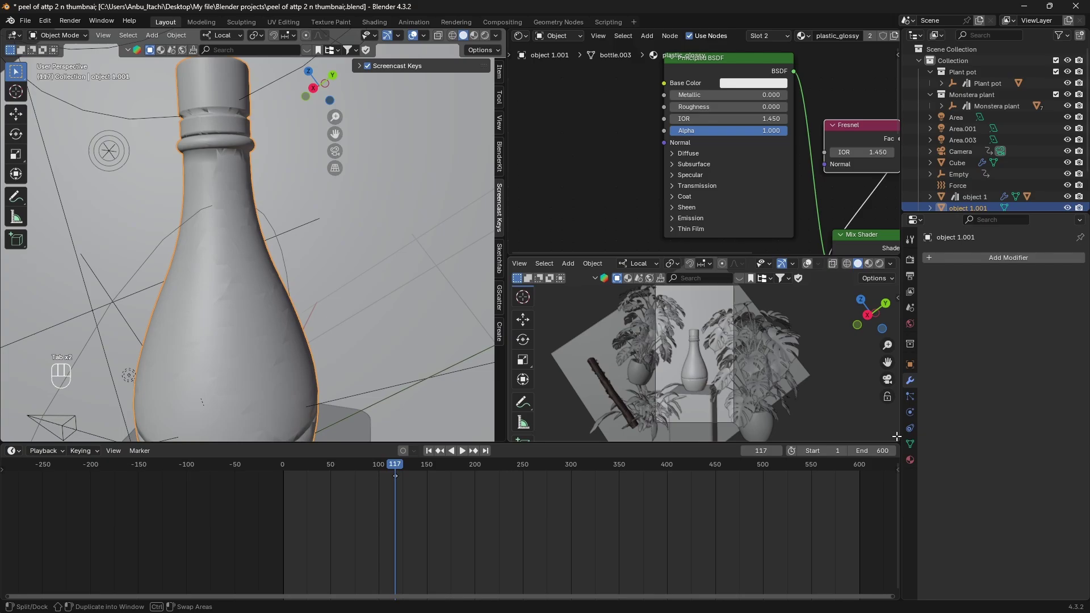
Add a cloth simulation to object 1.001, then go to frame 3 and view through the camera
{"action": "left_click", "coordinate": [911, 414]}
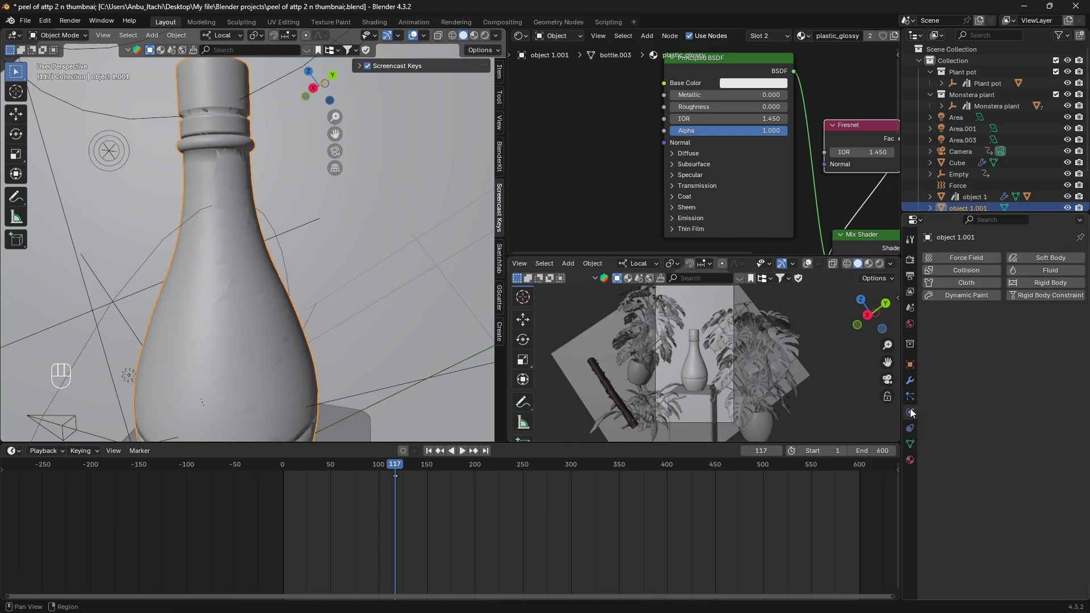
{"action": "left_click", "coordinate": [965, 282]}
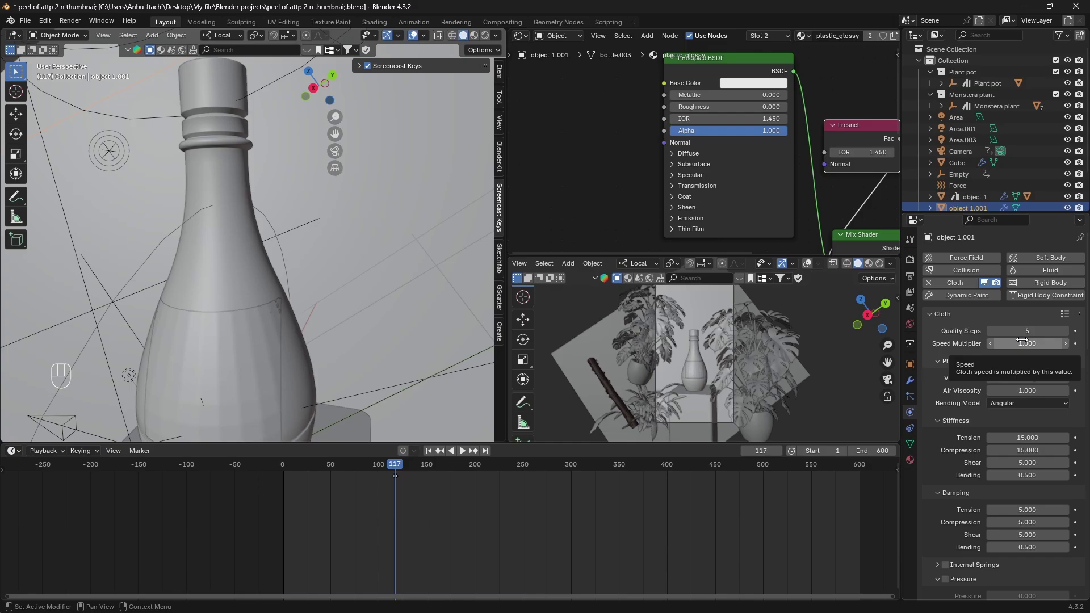
{"action": "left_click", "coordinate": [285, 465]}
{"action": "scroll", "coordinate": [1033, 370], "scroll_direction": "down", "scroll_amount": 3}
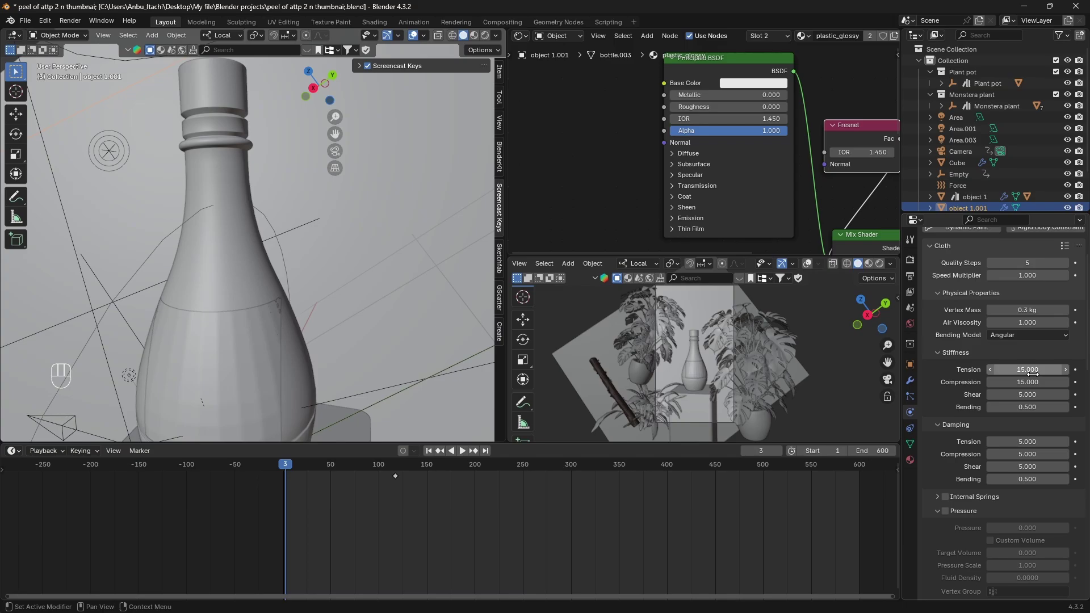
{"action": "scroll", "coordinate": [1032, 370], "scroll_direction": "up", "scroll_amount": 2}
{"action": "scroll", "coordinate": [216, 312], "scroll_direction": "down", "scroll_amount": 4}
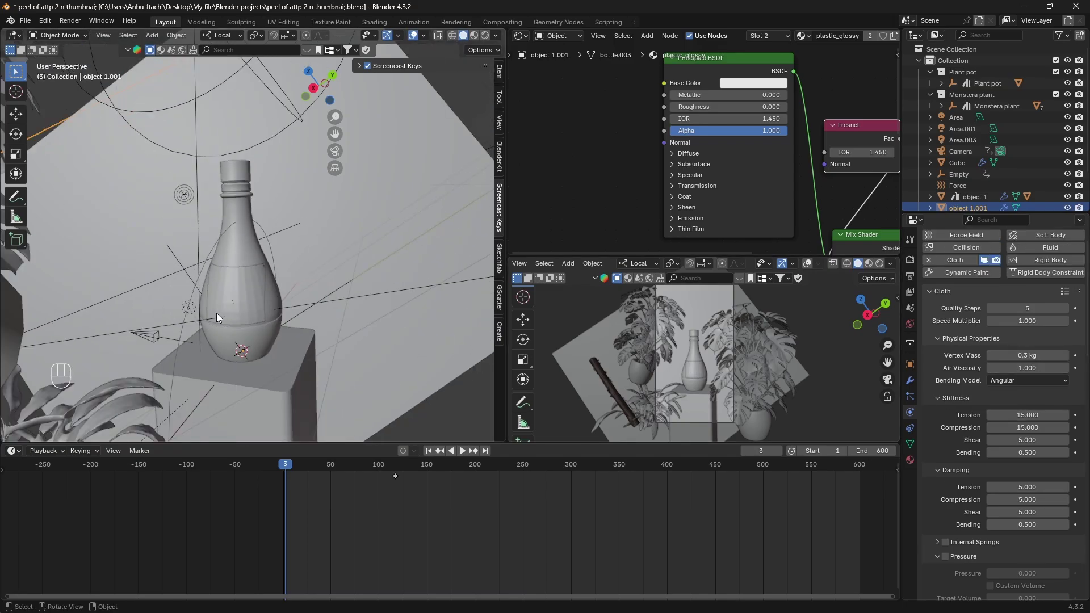
{"action": "key", "text": "KP_0"}
{"action": "key", "text": "KP_0"}
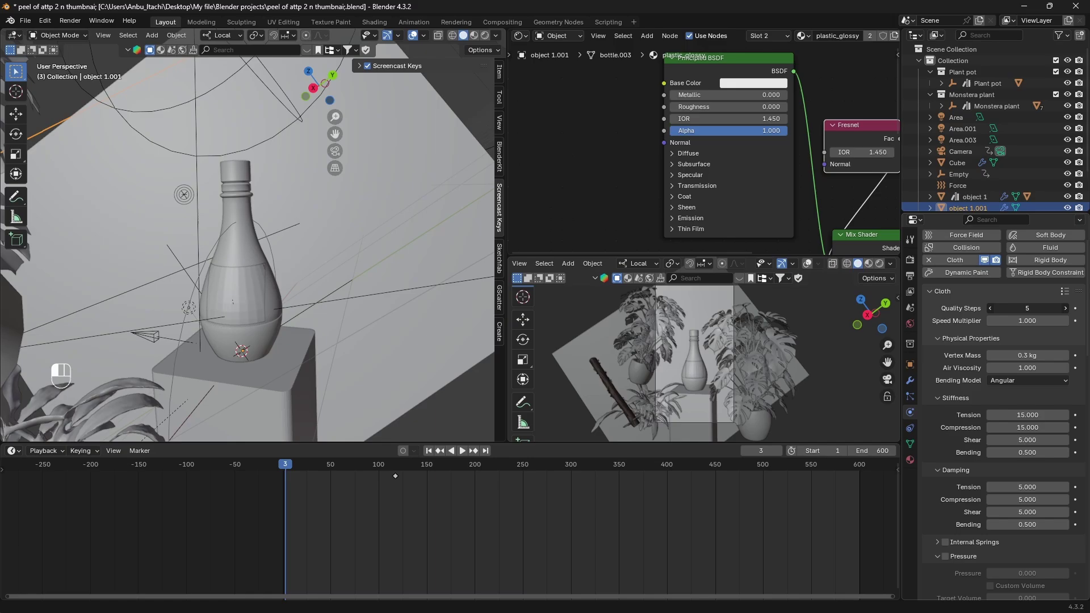
Change the cloth Quality Steps and set the Speed Multiplier to 0.010
{"action": "left_click", "coordinate": [1036, 307]}
{"action": "type", "text": "10"}
{"action": "key", "text": "Return"}
{"action": "left_click", "coordinate": [1035, 319]}
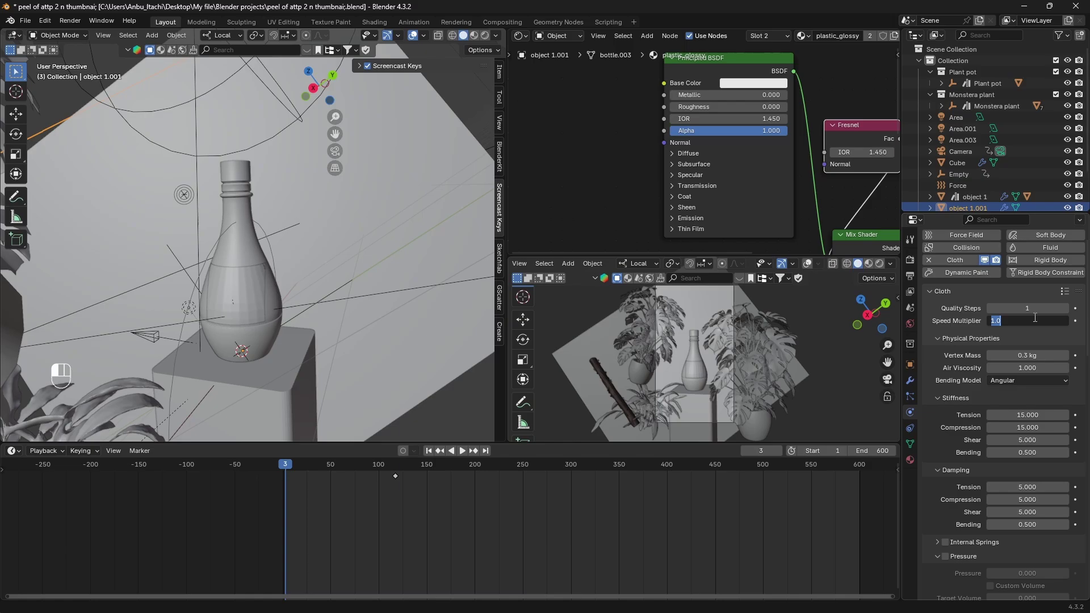
{"action": "key", "text": "BackSpace"}
{"action": "type", "text": ".01"}
{"action": "key", "text": "Return"}
Set the cloth Vertex Mass to 0.1 kg and Air Viscosity to 0.300
{"action": "left_click", "coordinate": [1035, 356]}
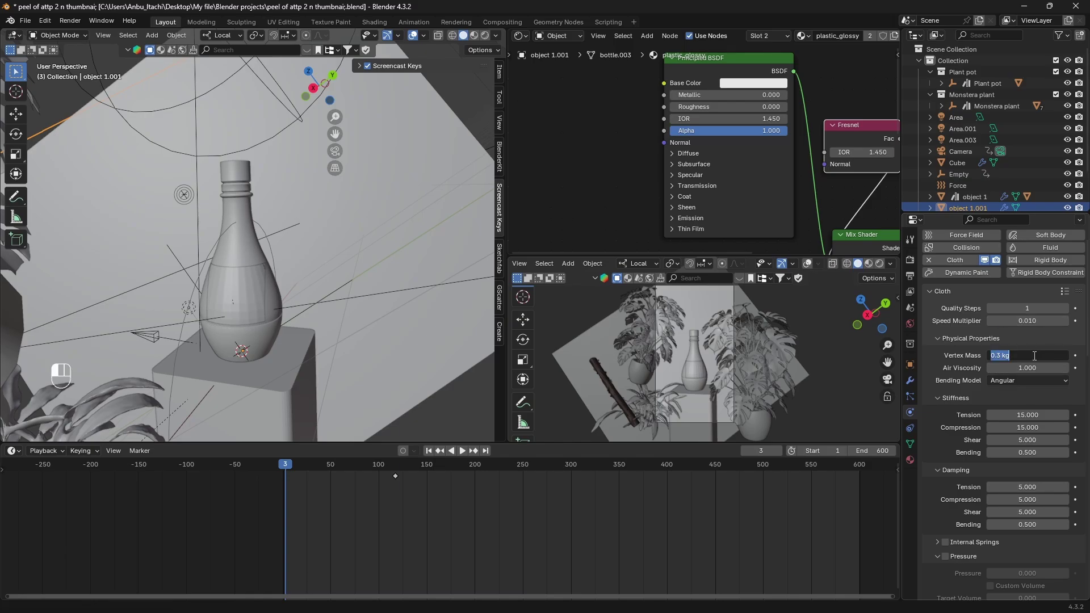
{"action": "key", "text": "BackSpace"}
{"action": "type", "text": ".1"}
{"action": "key", "text": "Tab"}
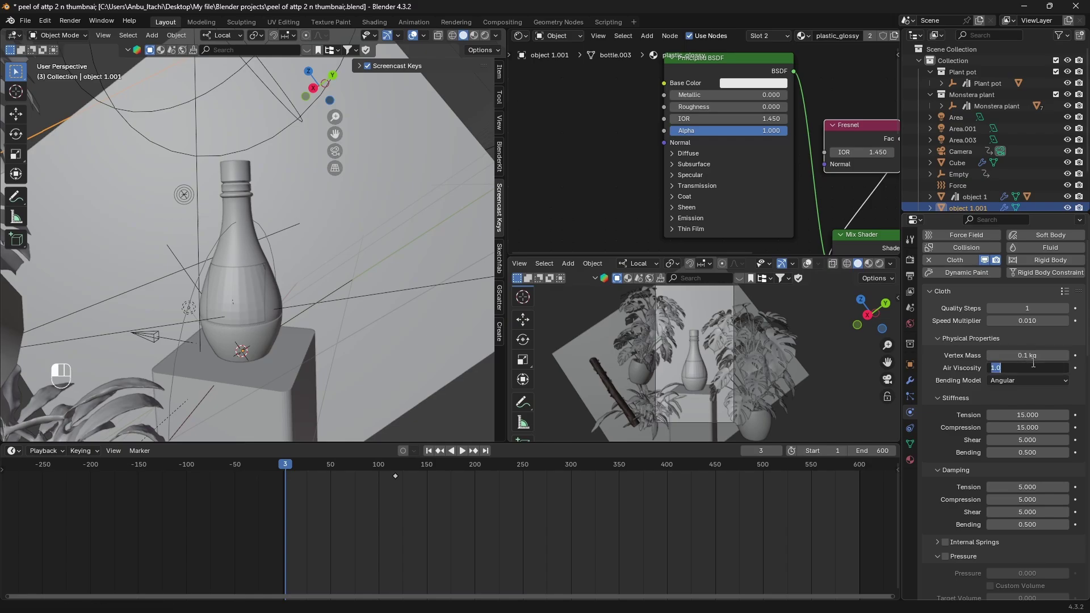
{"action": "type", "text": ".3"}
{"action": "key", "text": "Return"}
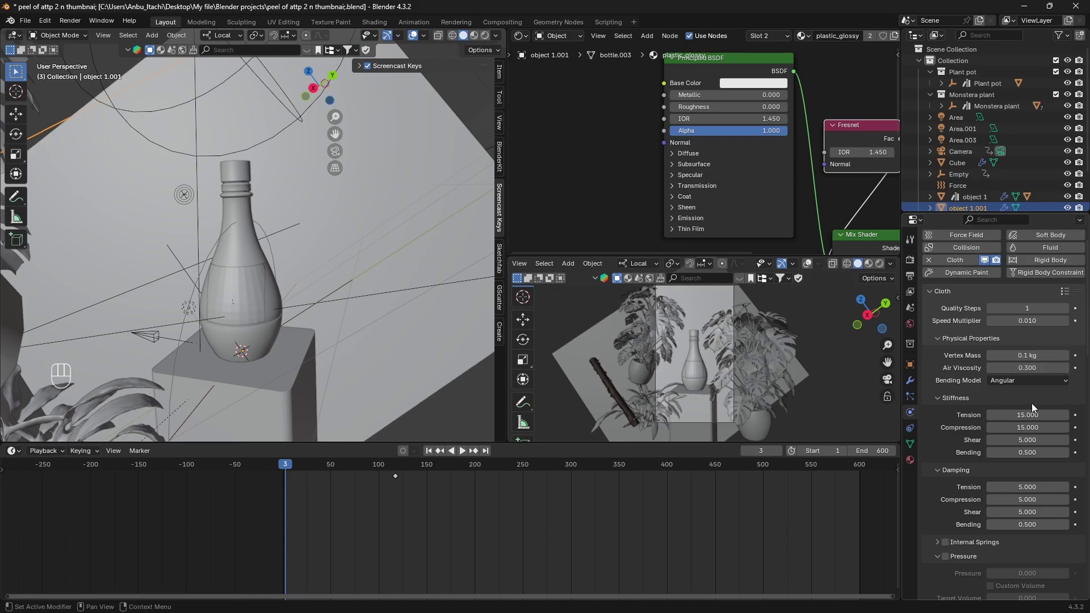
Zero all stiffness and damping values, except bending damping, which is set to 0.050
{"action": "left_click_drag", "start_coordinate": [1032, 415], "coordinate": [1030, 452]}
{"action": "type", "text": "0"}
{"action": "key", "text": "Return"}
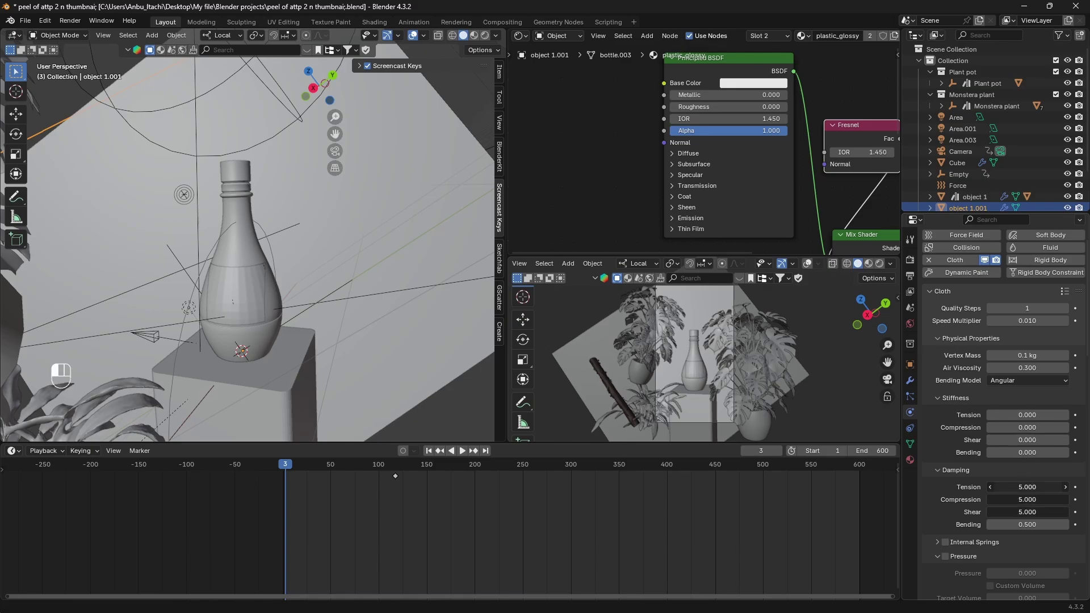
{"action": "left_click_drag", "start_coordinate": [1022, 487], "coordinate": [1024, 512]}
{"action": "key", "text": "Return"}
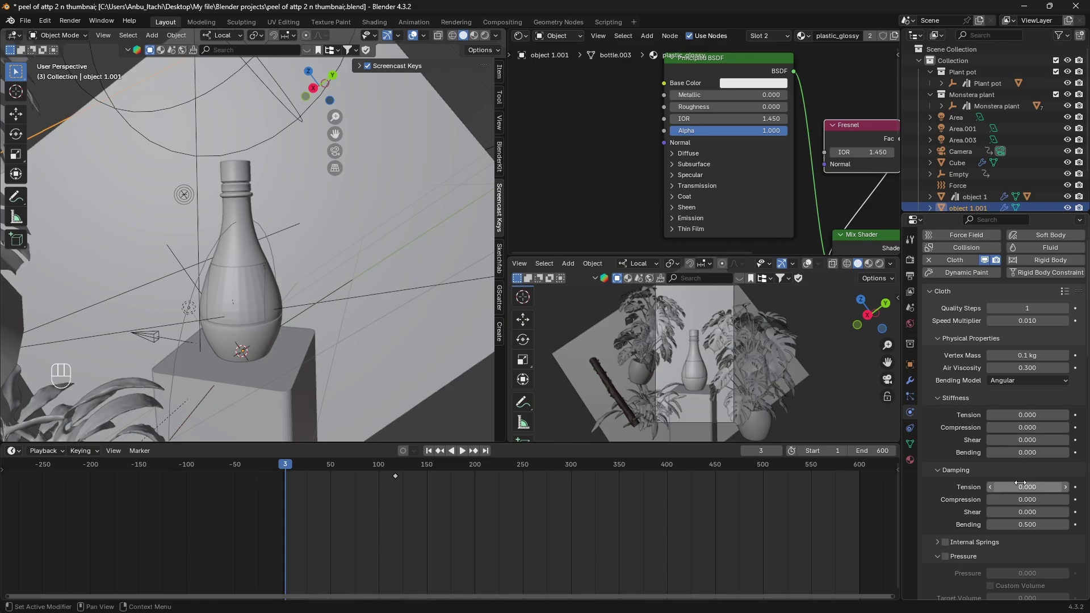
{"action": "scroll", "coordinate": [1020, 483], "scroll_direction": "down", "scroll_amount": 3}
{"action": "left_click", "coordinate": [1032, 456]}
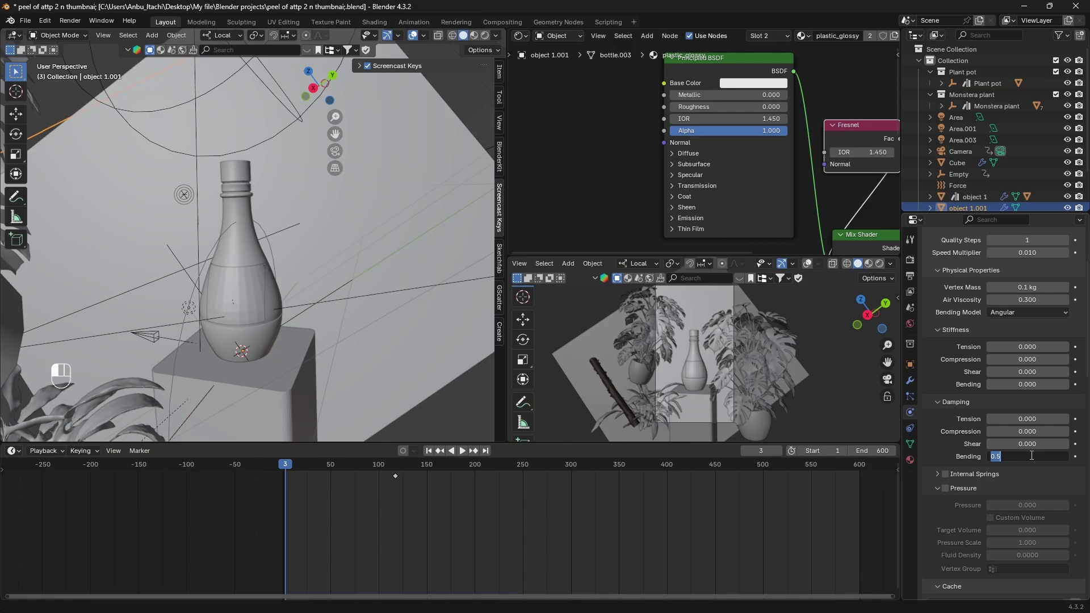
{"action": "key", "text": "BackSpace"}
{"action": "type", "text": ".05"}
{"action": "key", "text": "Return"}
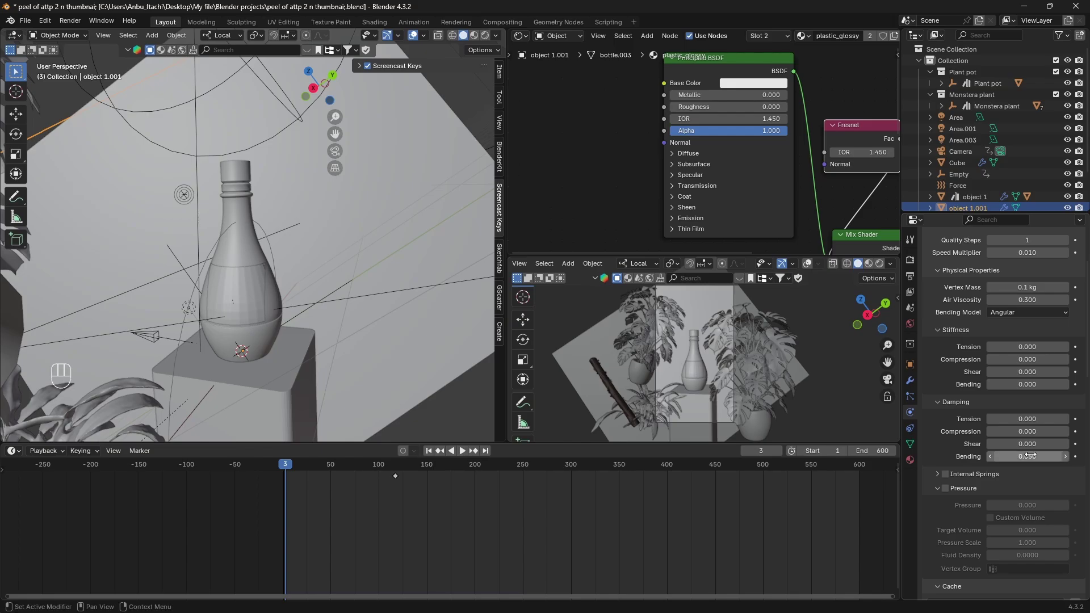
{"action": "scroll", "coordinate": [1028, 455], "scroll_direction": "down", "scroll_amount": 20}
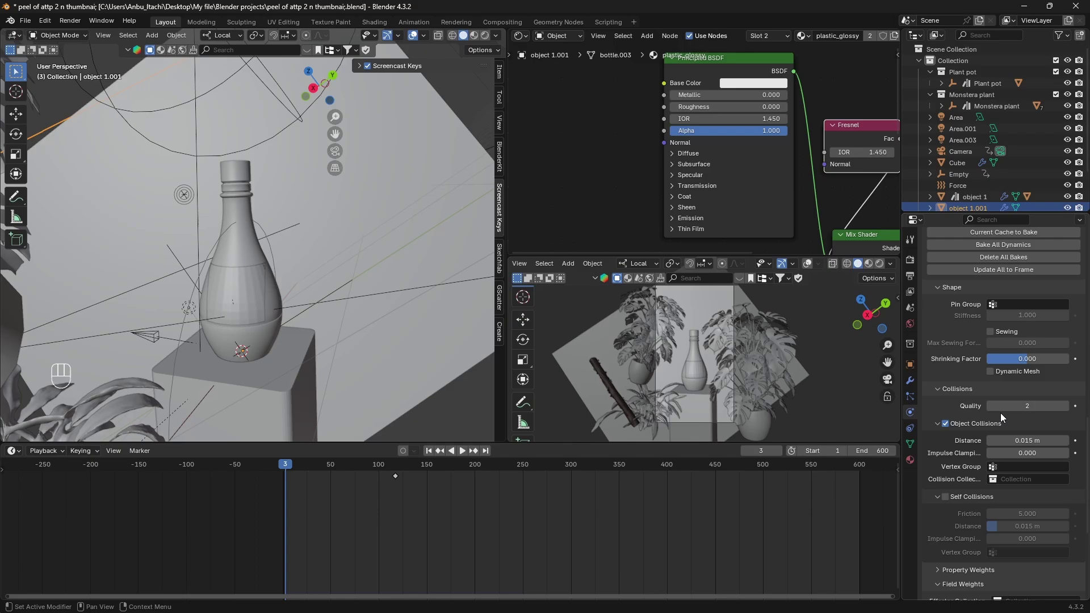
Enable cloth self collisions, drop the gravity field weight to 0.000, and save the file
{"action": "left_click", "coordinate": [944, 497]}
{"action": "scroll", "coordinate": [996, 507], "scroll_direction": "down", "scroll_amount": 4}
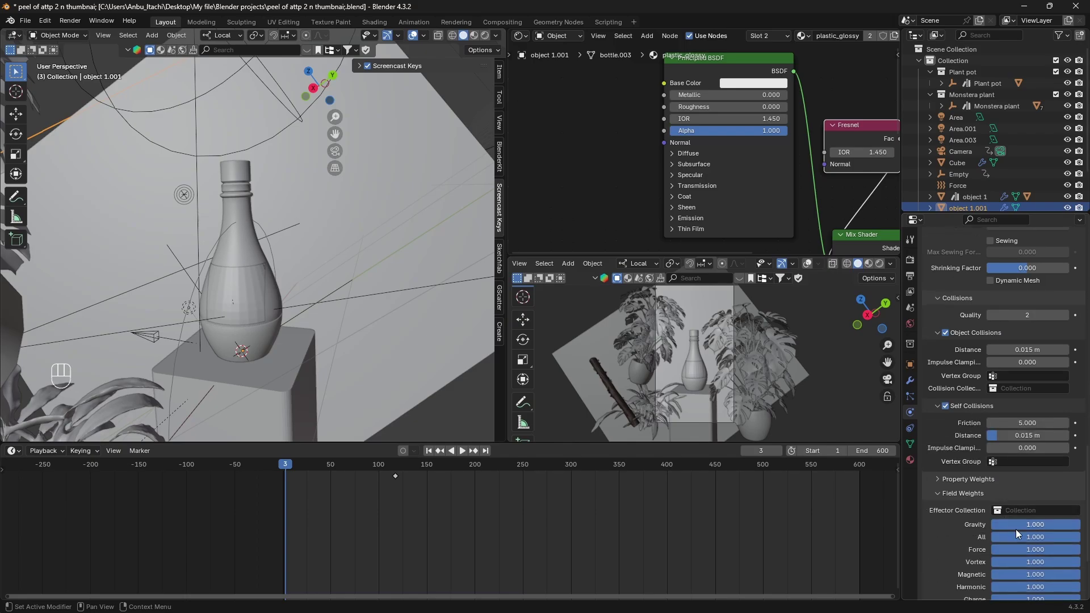
{"action": "left_click_drag", "start_coordinate": [1034, 524], "coordinate": [951, 520]}
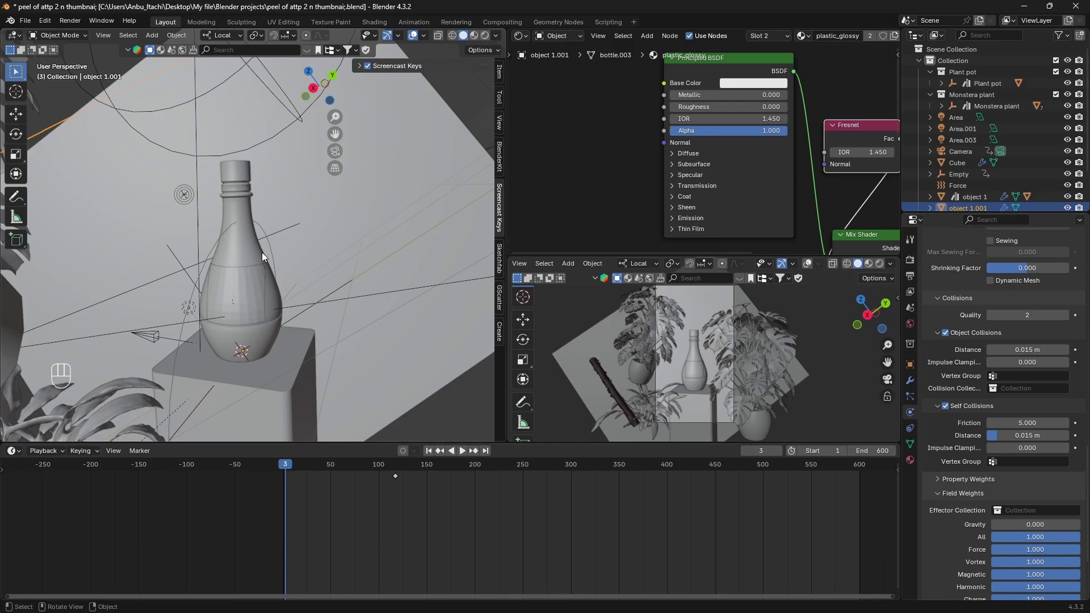
{"action": "key", "text": "ctrl+s"}
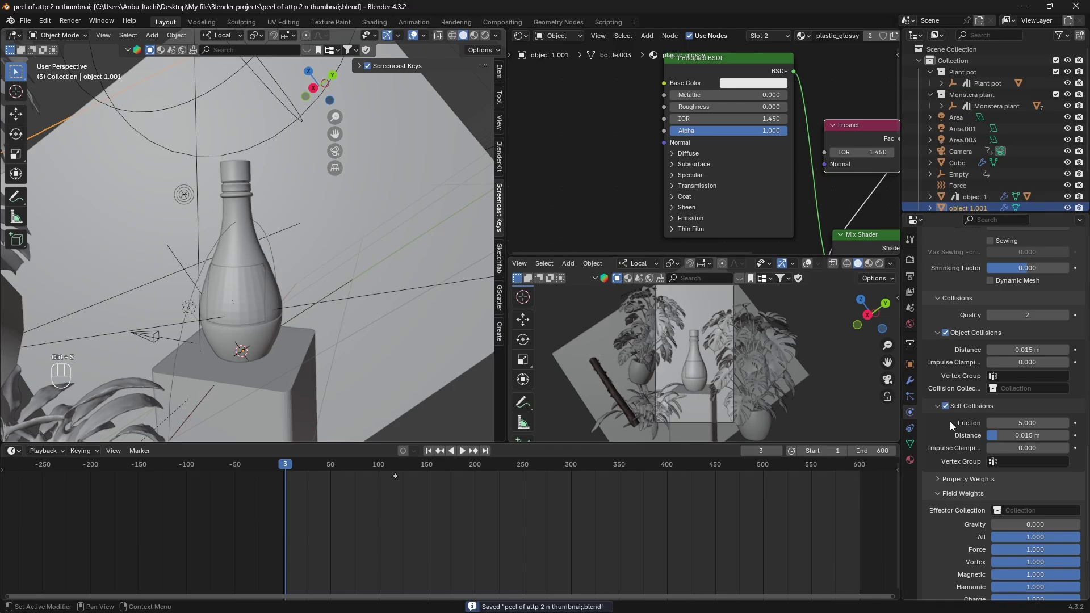
Set the cloth cache End frame to 100
{"action": "scroll", "coordinate": [966, 421], "scroll_direction": "up", "scroll_amount": 13}
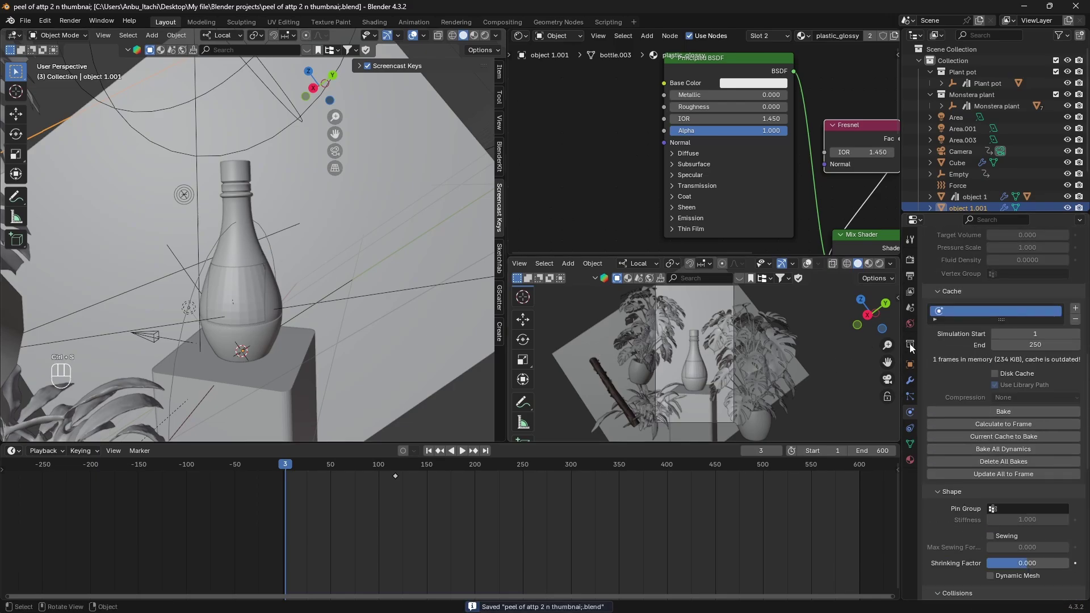
{"action": "left_click", "coordinate": [1029, 347]}
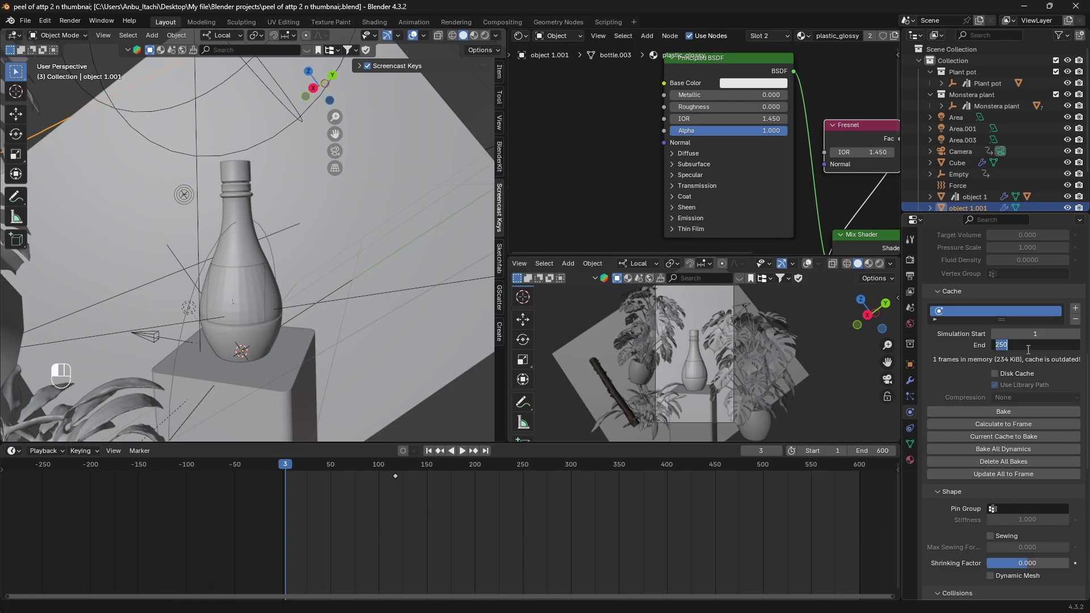
{"action": "type", "text": "500"}
{"action": "key", "text": "Return"}
{"action": "left_click", "coordinate": [1029, 349]}
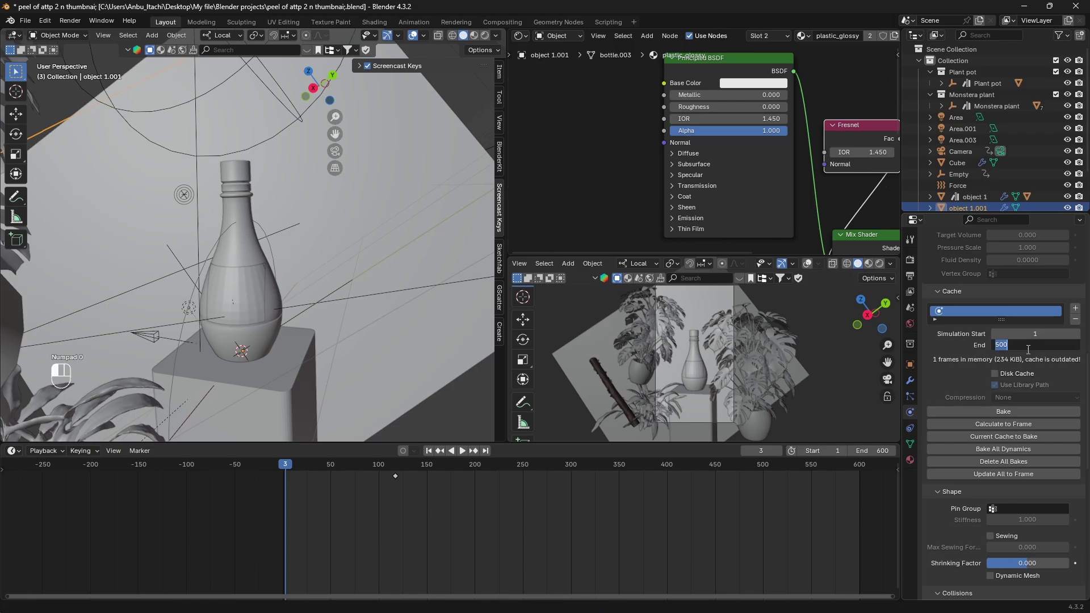
{"action": "type", "text": "100"}
{"action": "key", "text": "Return"}
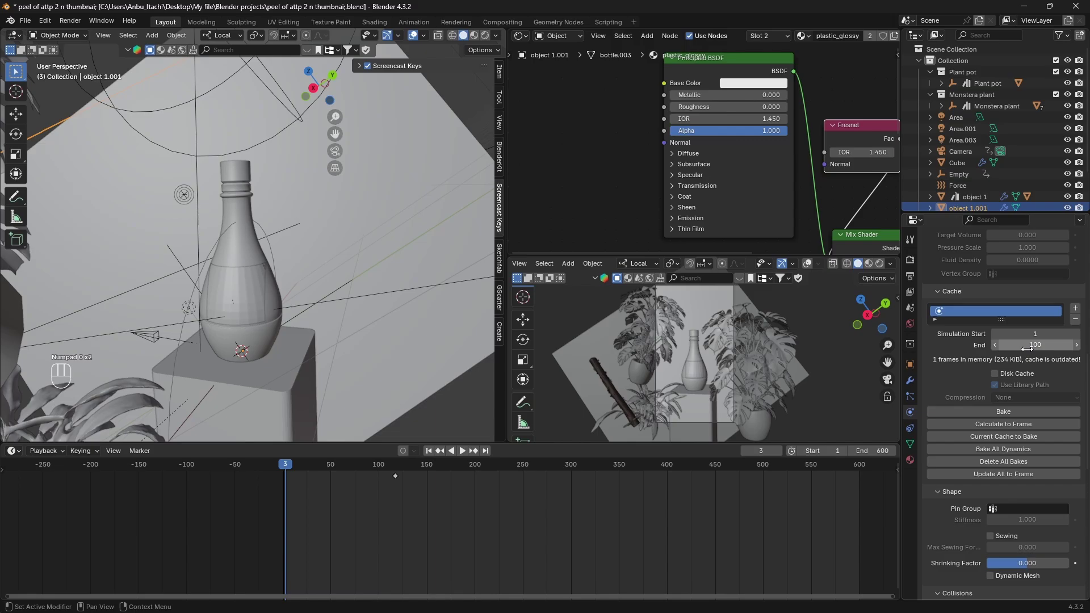
Bake the cloth simulation and start animation playback
{"action": "left_click", "coordinate": [1037, 409]}
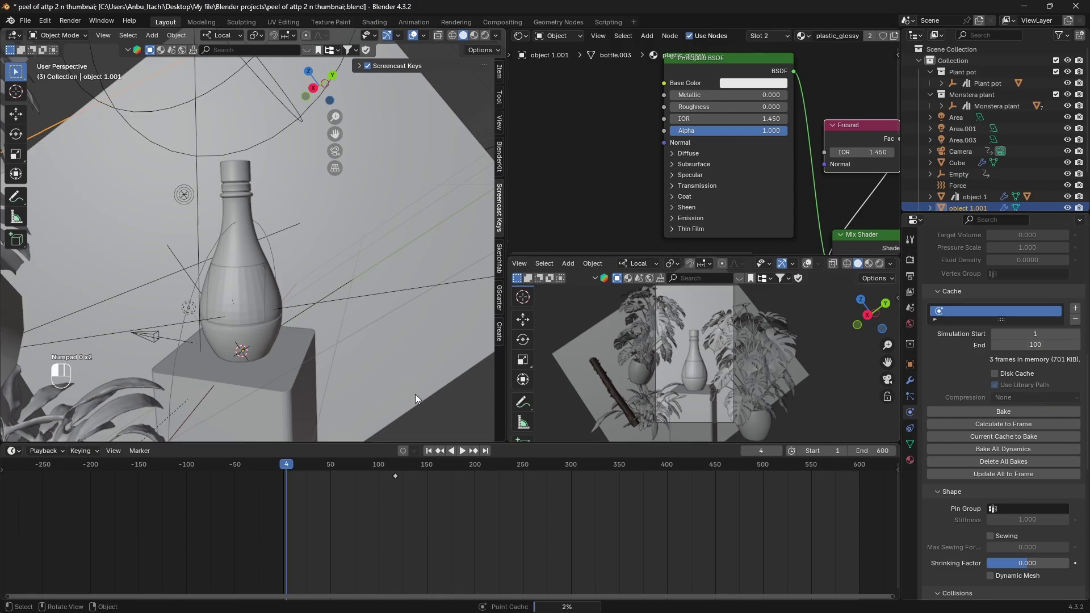
{"action": "scroll", "coordinate": [414, 397], "scroll_direction": "up", "scroll_amount": 3}
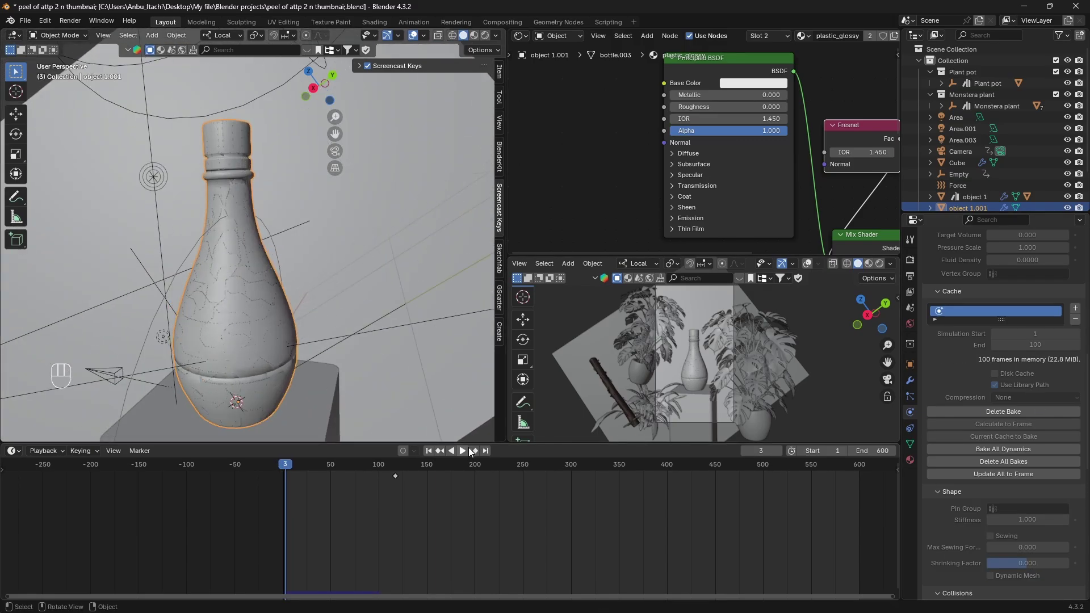
{"action": "left_click", "coordinate": [470, 451]}
{"action": "scroll", "coordinate": [344, 360], "scroll_direction": "up", "scroll_amount": 3}
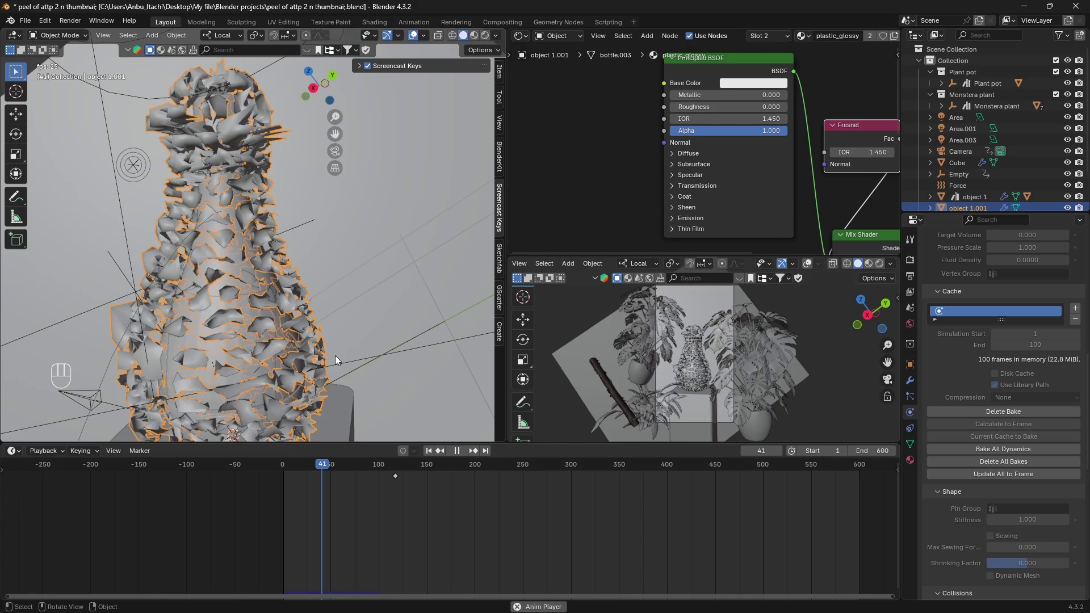
{"action": "scroll", "coordinate": [335, 355], "scroll_direction": "down", "scroll_amount": 3}
Select the Plane, orbit around the peeling bottle, then stop playback
{"action": "left_click", "coordinate": [356, 240]}
{"action": "scroll", "coordinate": [312, 268], "scroll_direction": "up", "scroll_amount": 5}
{"action": "middle_click_drag", "start_coordinate": [312, 268], "coordinate": [250, 335]}
{"action": "scroll", "coordinate": [336, 293], "scroll_direction": "down", "scroll_amount": 5}
{"action": "scroll", "coordinate": [234, 323], "scroll_direction": "up", "scroll_amount": 5}
{"action": "scroll", "coordinate": [234, 322], "scroll_direction": "down", "scroll_amount": 2}
{"action": "left_click", "coordinate": [454, 453]}
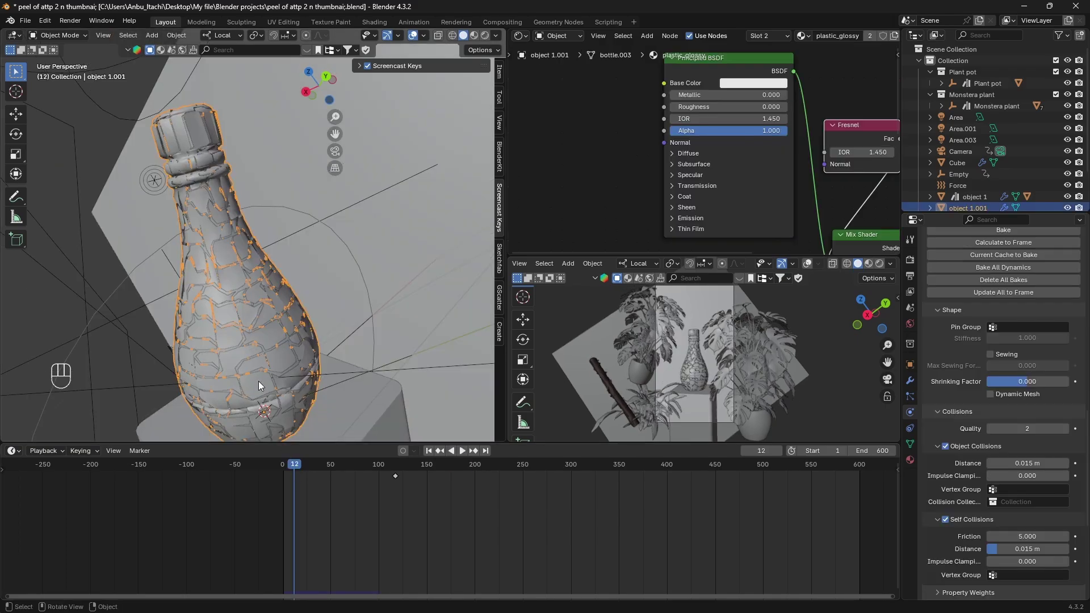
Return the playhead to frame 0 and scrub forward to check the cloth deformation
{"action": "middle_click_drag", "start_coordinate": [258, 380], "coordinate": [278, 426]}
{"action": "left_click_drag", "start_coordinate": [288, 466], "coordinate": [282, 466]}
{"action": "mouse_move", "coordinate": [271, 360]}
{"action": "middle_mouse_down"}
{"action": "mouse_move", "coordinate": [247, 265]}
{"action": "mouse_move", "coordinate": [285, 354]}
{"action": "middle_mouse_up"}
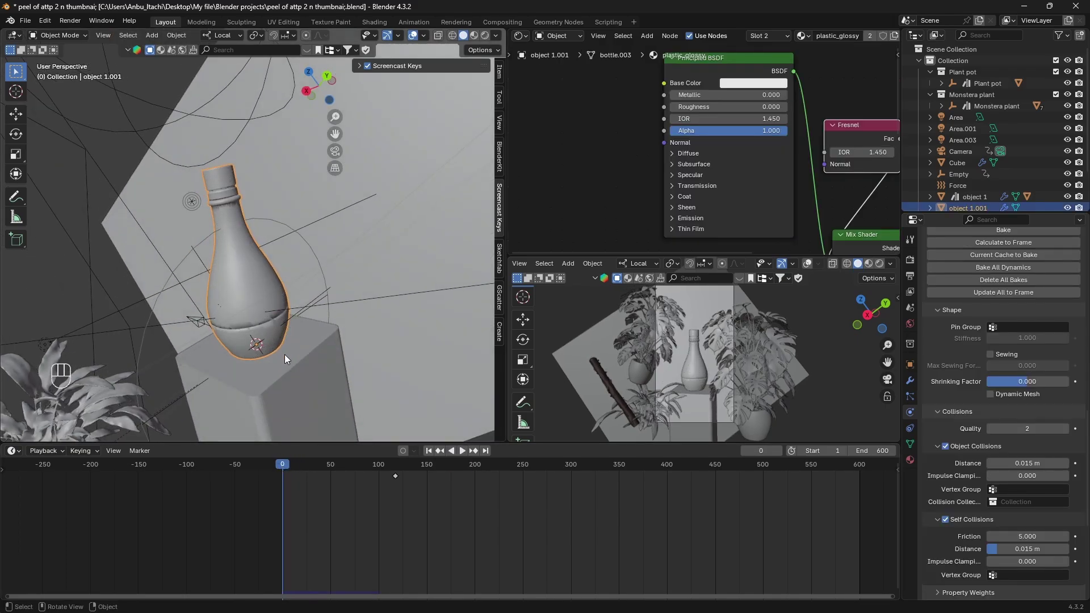
{"action": "scroll", "coordinate": [248, 274], "scroll_direction": "up", "scroll_amount": 1}
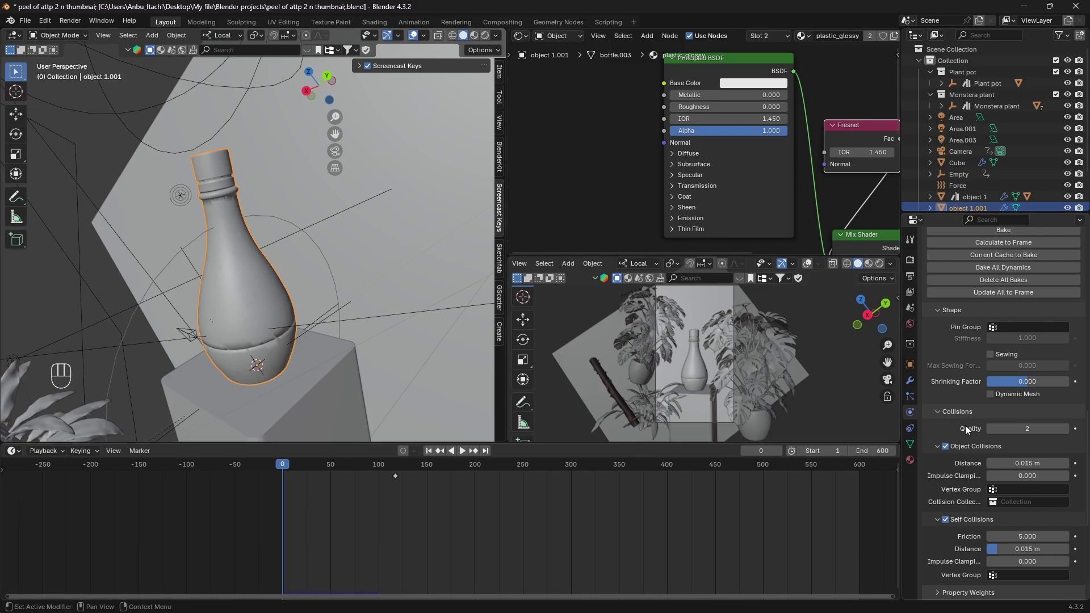
{"action": "scroll", "coordinate": [995, 360], "scroll_direction": "up", "scroll_amount": 2}
{"action": "scroll", "coordinate": [994, 360], "scroll_direction": "up", "scroll_amount": 18}
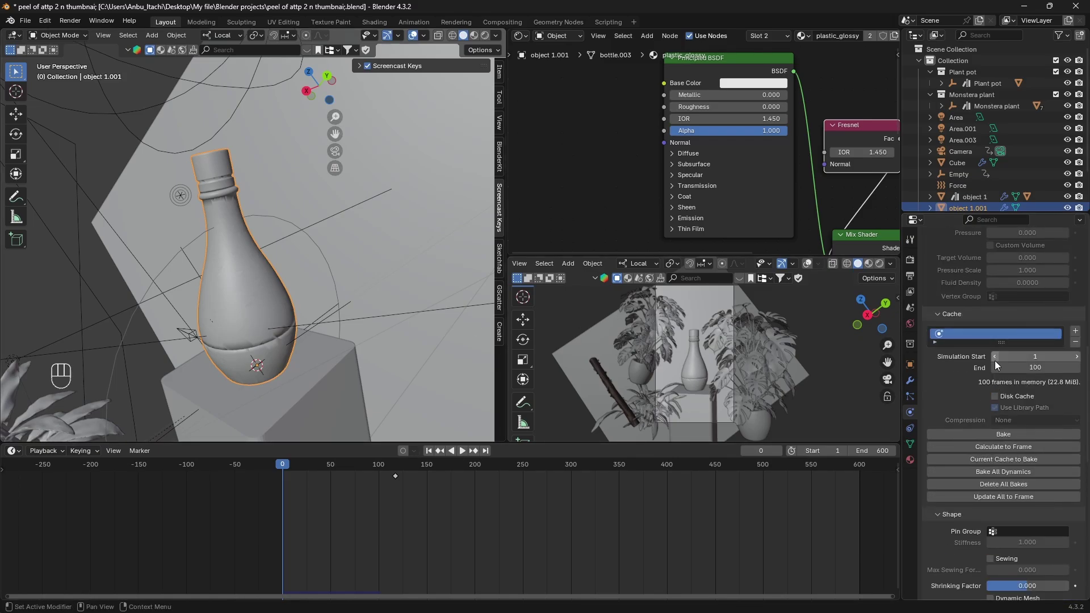
{"action": "scroll", "coordinate": [994, 360], "scroll_direction": "up", "scroll_amount": 4}
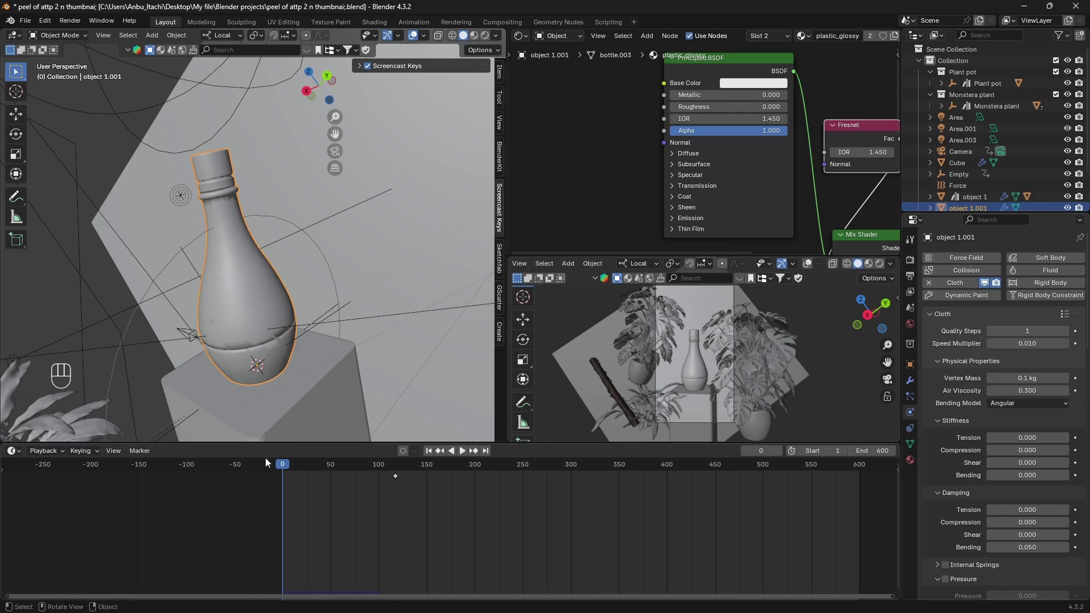
{"action": "mouse_move", "coordinate": [280, 464]}
{"action": "left_mouse_down"}
{"action": "mouse_move", "coordinate": [339, 468]}
{"action": "mouse_move", "coordinate": [277, 468]}
{"action": "left_mouse_up"}
Select all of object 1.001's mesh in Edit Mode, add vertex group 'Group', and return to Object Mode
{"action": "key", "text": "Tab"}
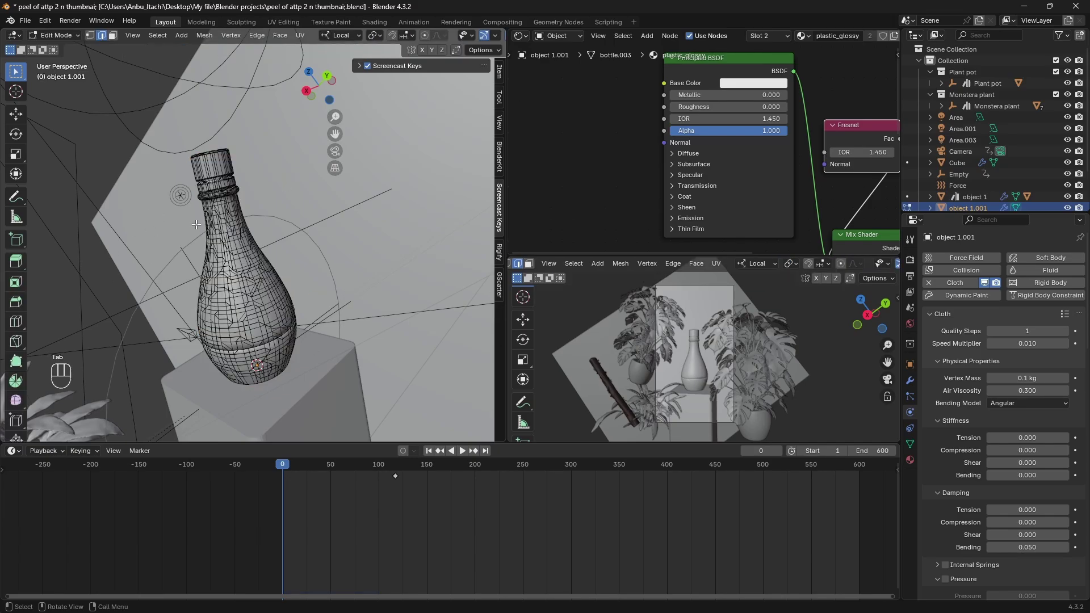
{"action": "key", "text": "a"}
{"action": "middle_click_drag", "start_coordinate": [241, 274], "coordinate": [267, 266]}
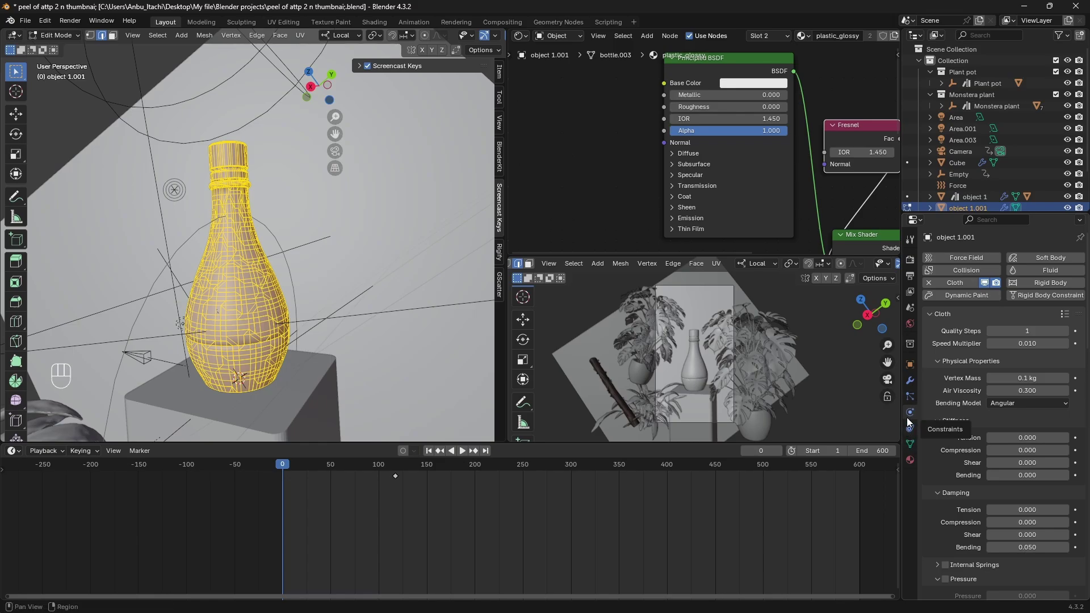
{"action": "left_click", "coordinate": [910, 444]}
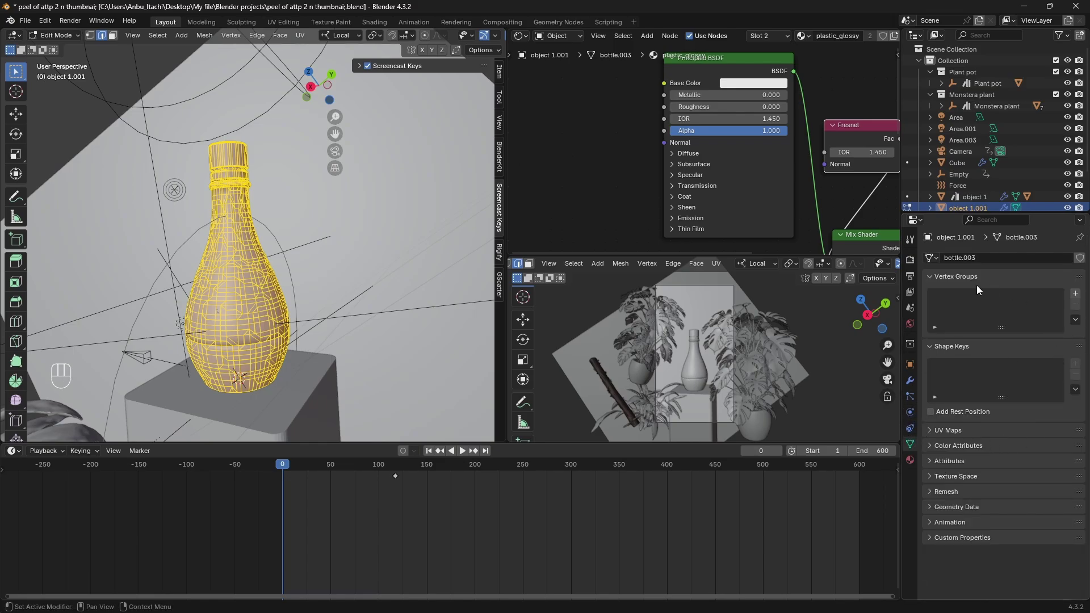
{"action": "left_click", "coordinate": [1076, 294]}
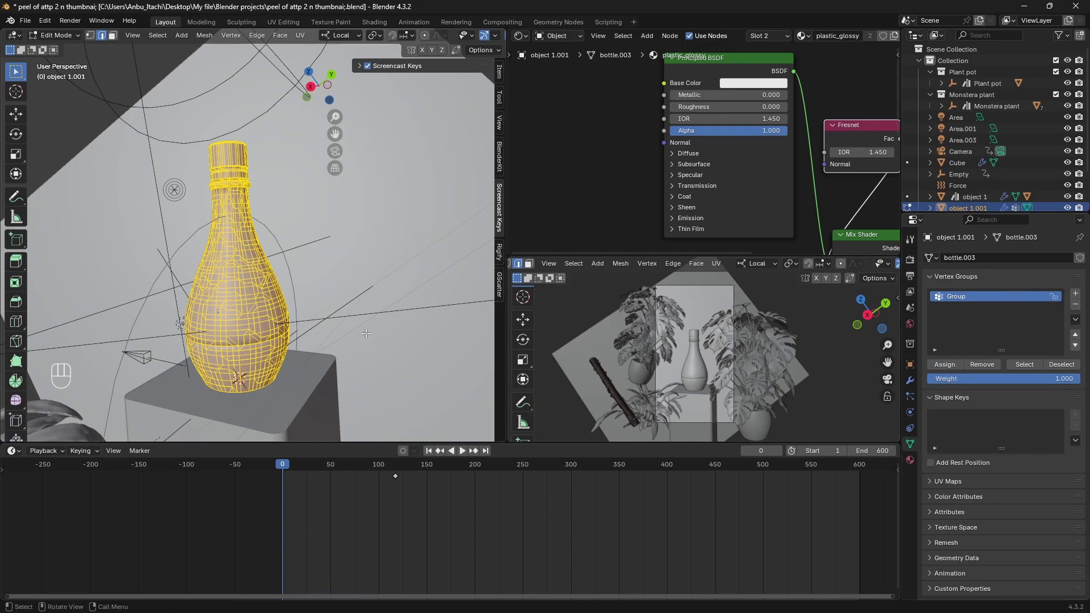
{"action": "key", "text": "Tab"}
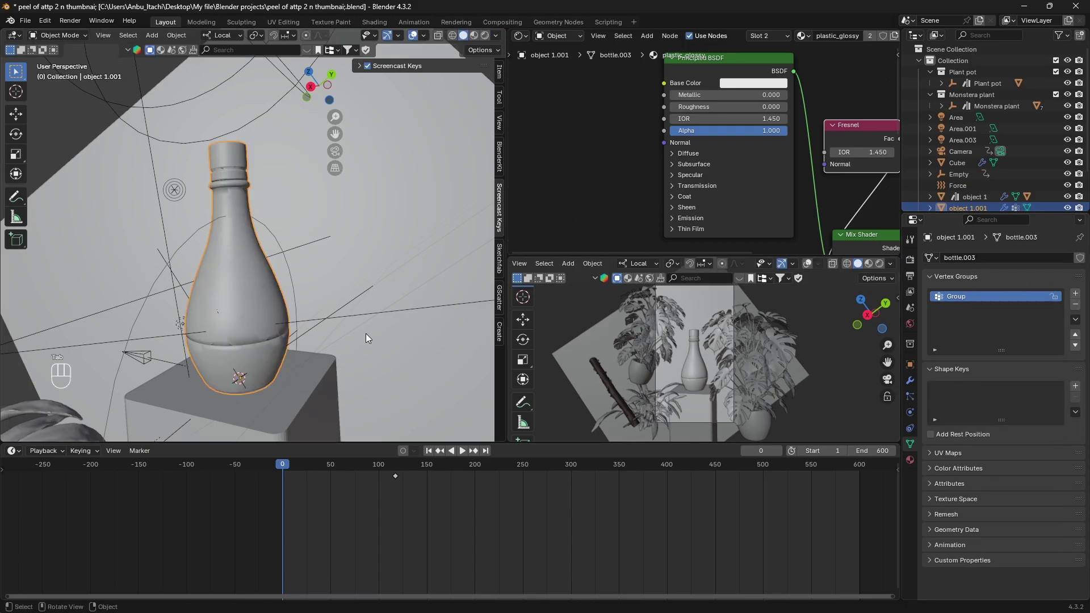
Select the sphere Empty, orbit toward the plant, and start playback
{"action": "left_click", "coordinate": [196, 95]}
{"action": "middle_click_drag", "start_coordinate": [186, 152], "coordinate": [204, 169]}
{"action": "key", "text": "space"}
{"action": "key", "text": "space"}
Select bottle 1.001, show its physics, and replay while orbiting, stopping at frame 211
{"action": "left_click", "coordinate": [250, 214]}
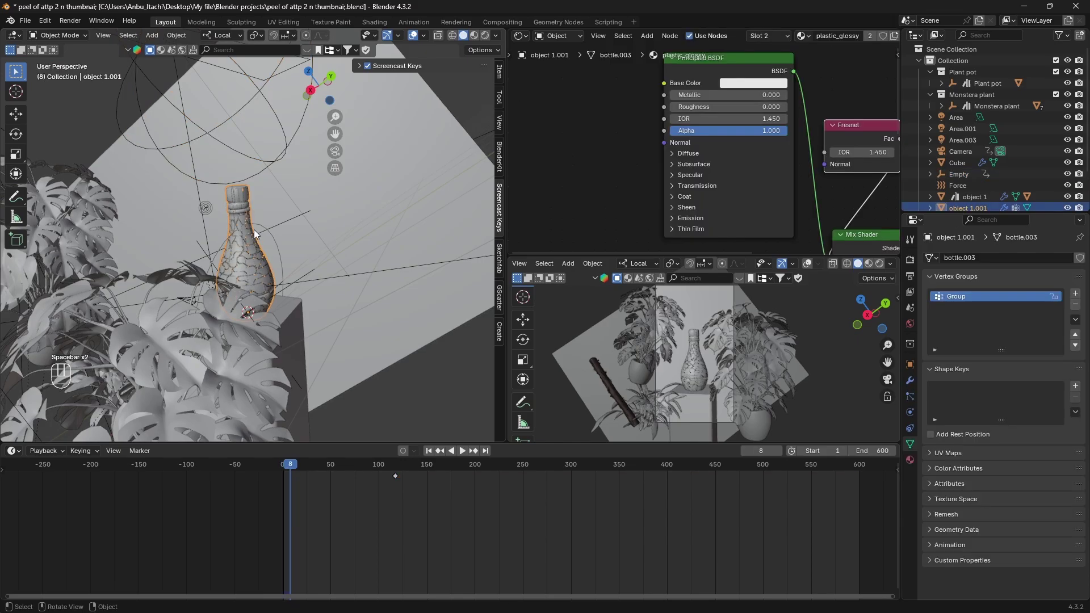
{"action": "left_click", "coordinate": [910, 412]}
{"action": "key", "text": "space"}
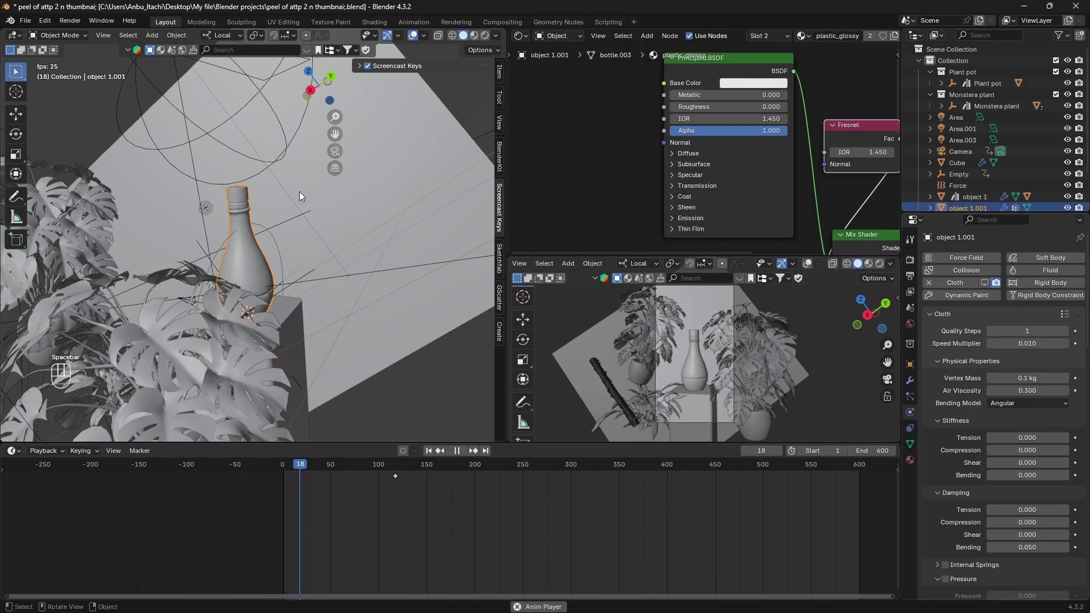
{"action": "middle_click_drag", "start_coordinate": [298, 192], "coordinate": [278, 180]}
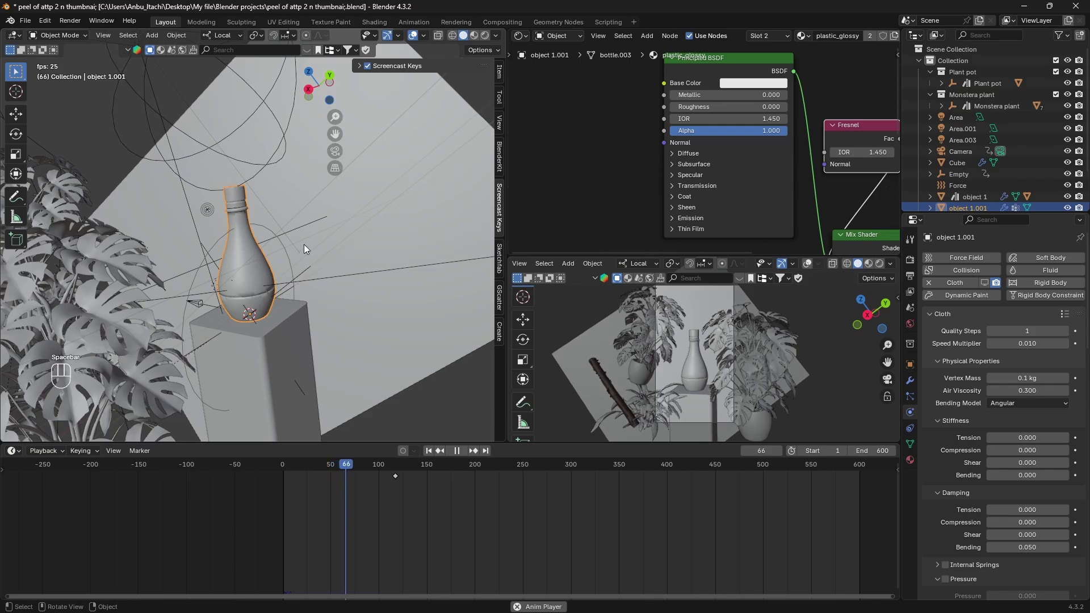
{"action": "middle_click_drag", "start_coordinate": [250, 230], "coordinate": [271, 216]}
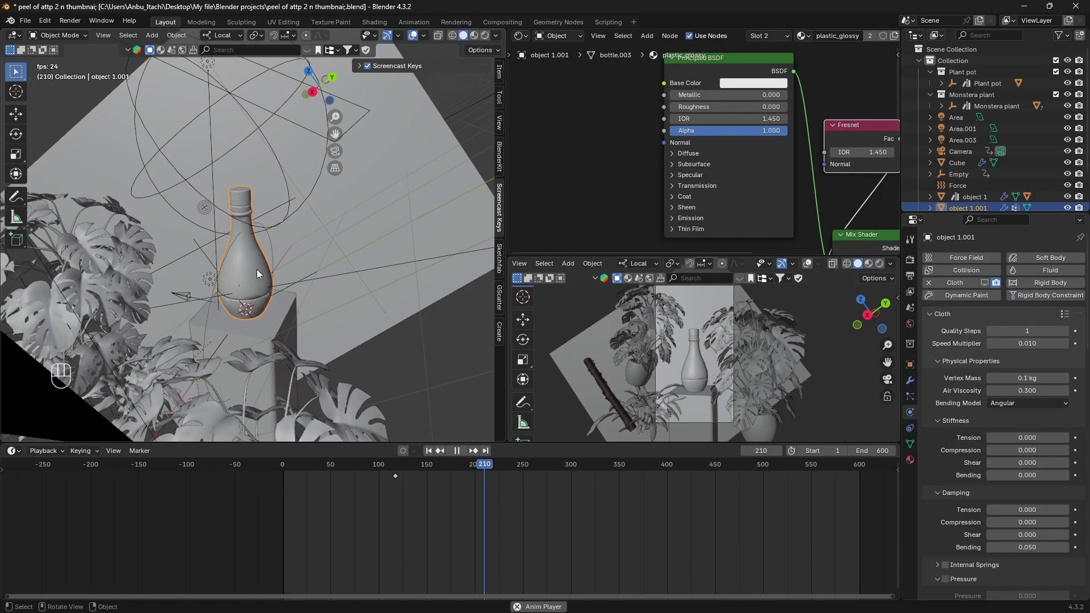
{"action": "key", "text": "space"}
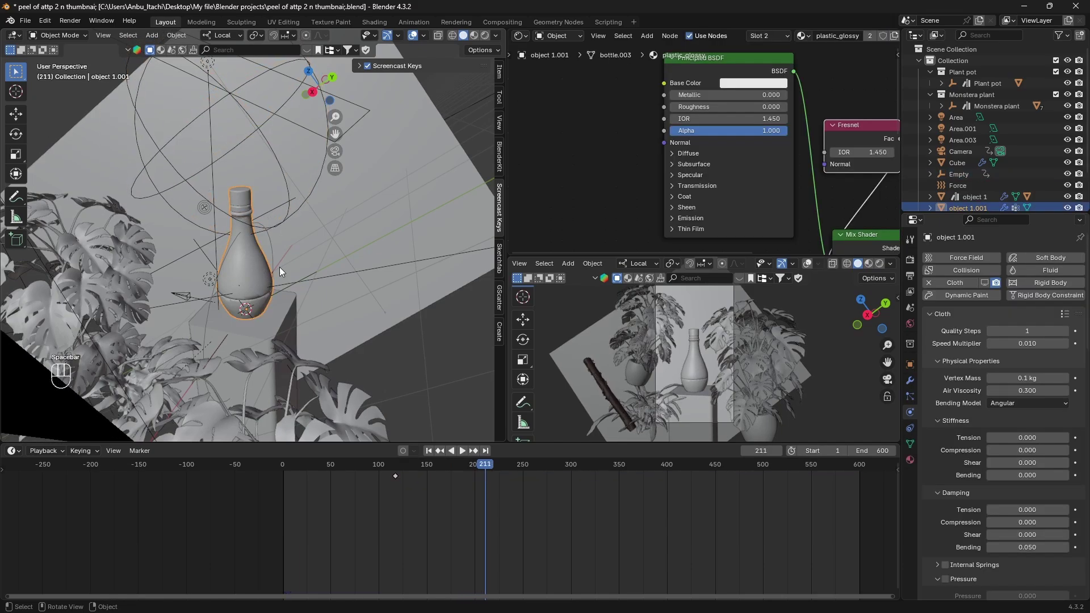
Add a Vertex Weight Proximity modifier to object 1.001
{"action": "left_click", "coordinate": [275, 229]}
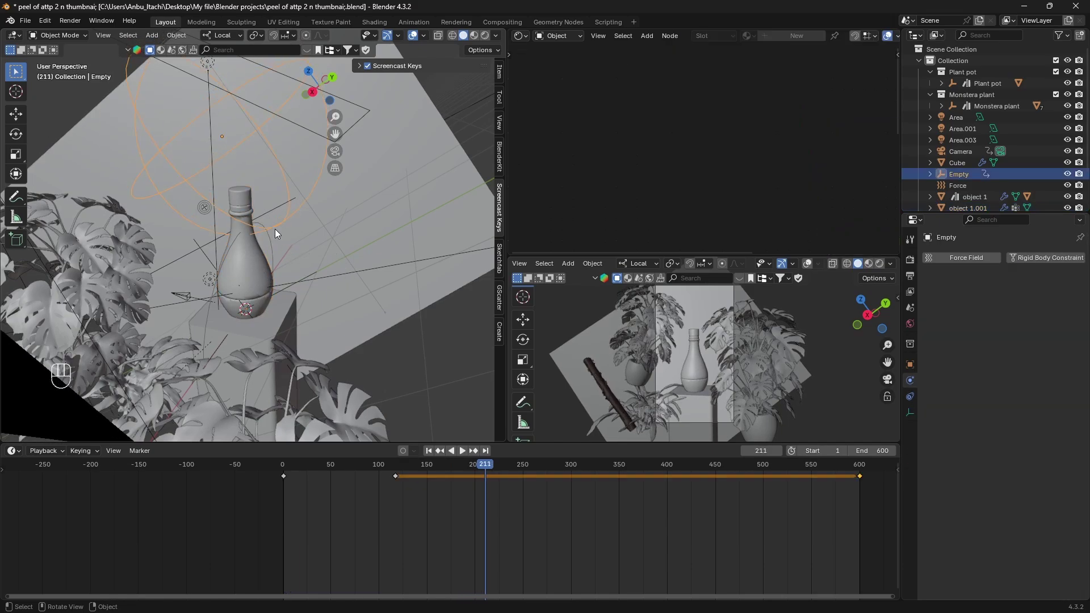
{"action": "left_click", "coordinate": [247, 258]}
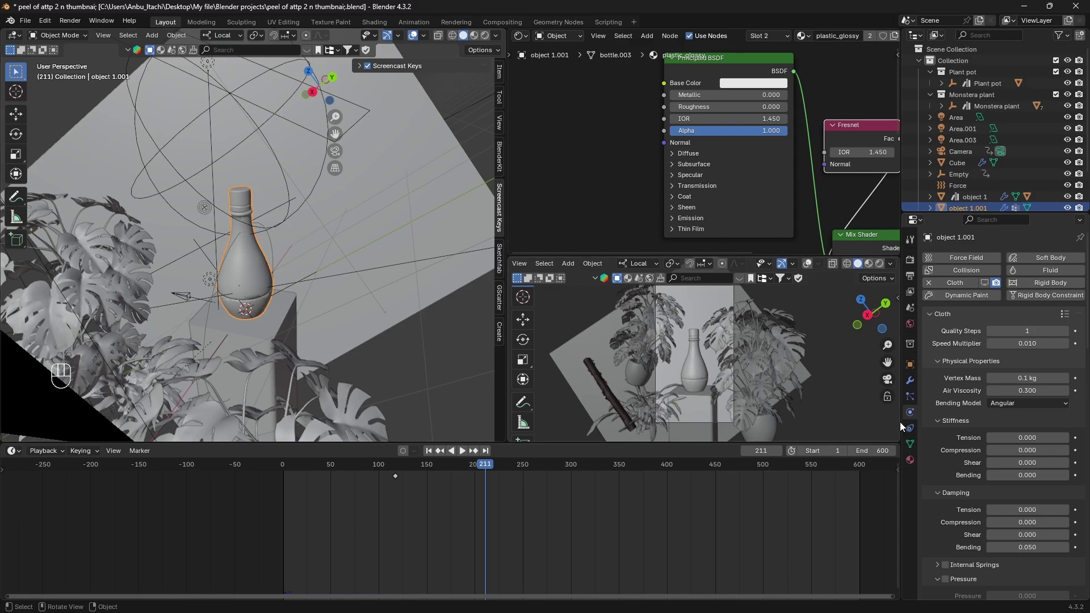
{"action": "left_click", "coordinate": [910, 380]}
{"action": "left_click", "coordinate": [972, 257]}
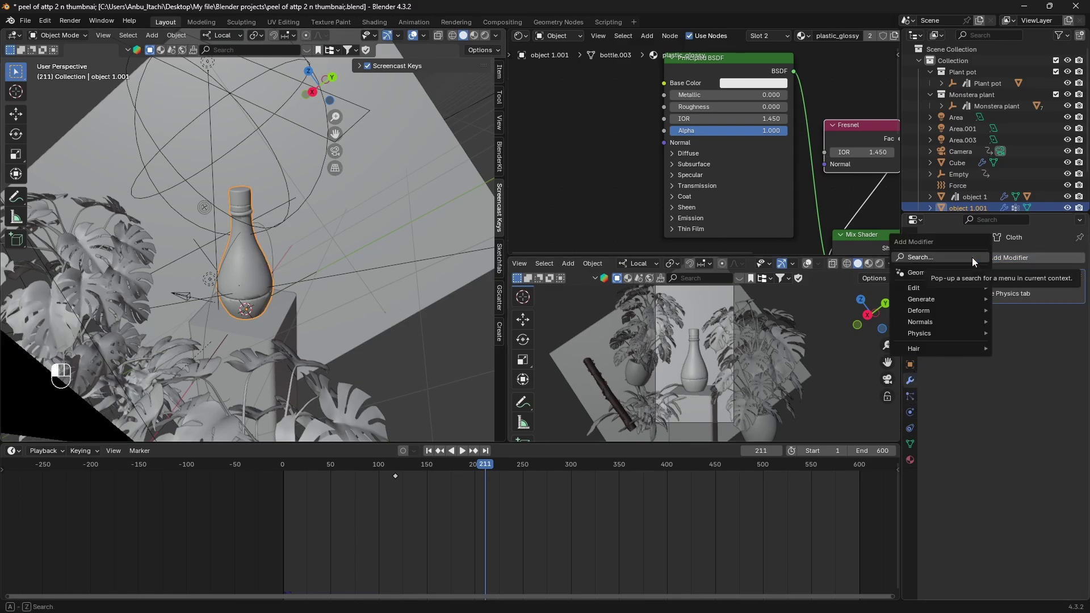
{"action": "left_click", "coordinate": [972, 257]}
{"action": "type", "text": "edi"}
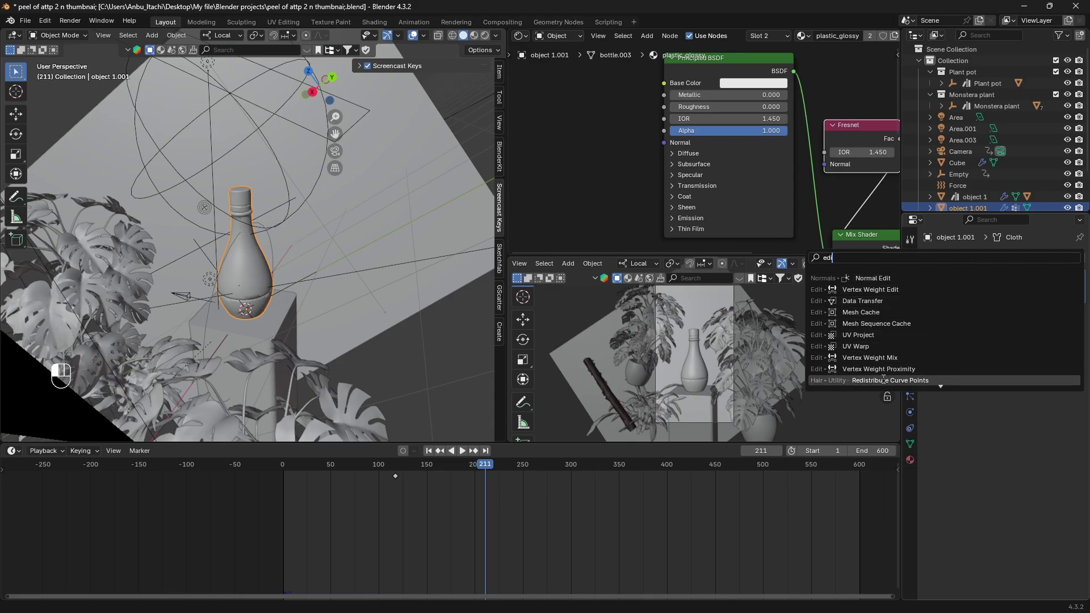
{"action": "left_click", "coordinate": [898, 370]}
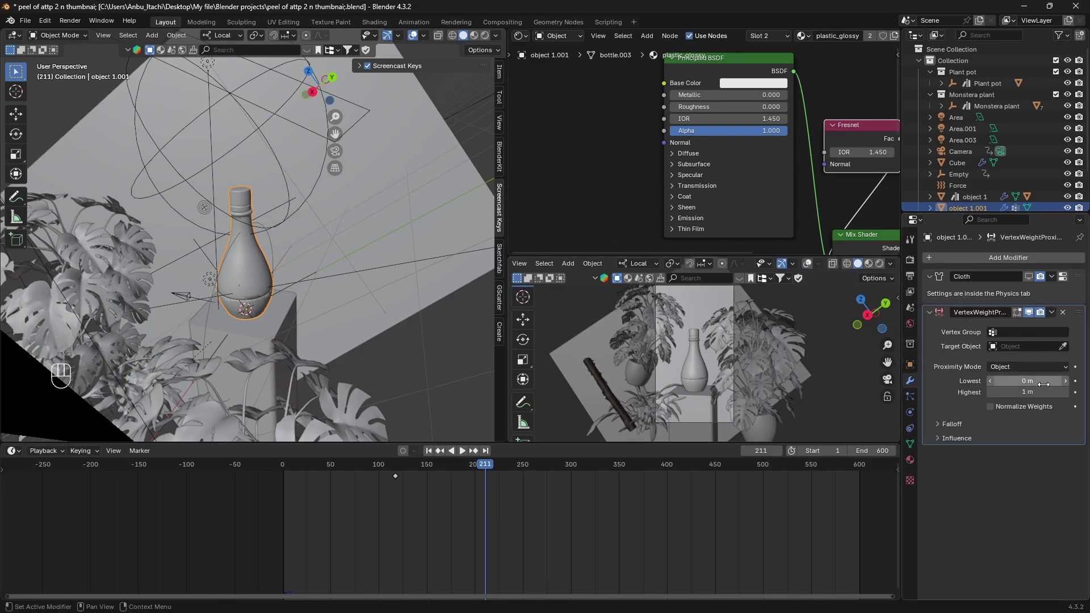
Point the modifier at vertex group Group and target the Empty in Geometry proximity mode
{"action": "left_click", "coordinate": [1013, 335]}
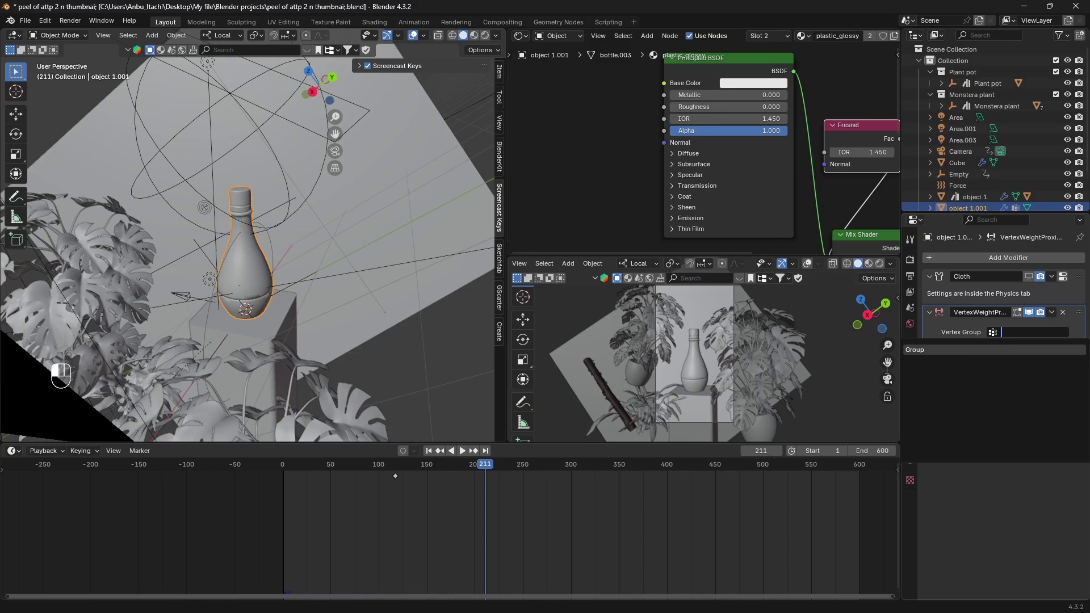
{"action": "left_click", "coordinate": [961, 352]}
{"action": "left_click", "coordinate": [1063, 347]}
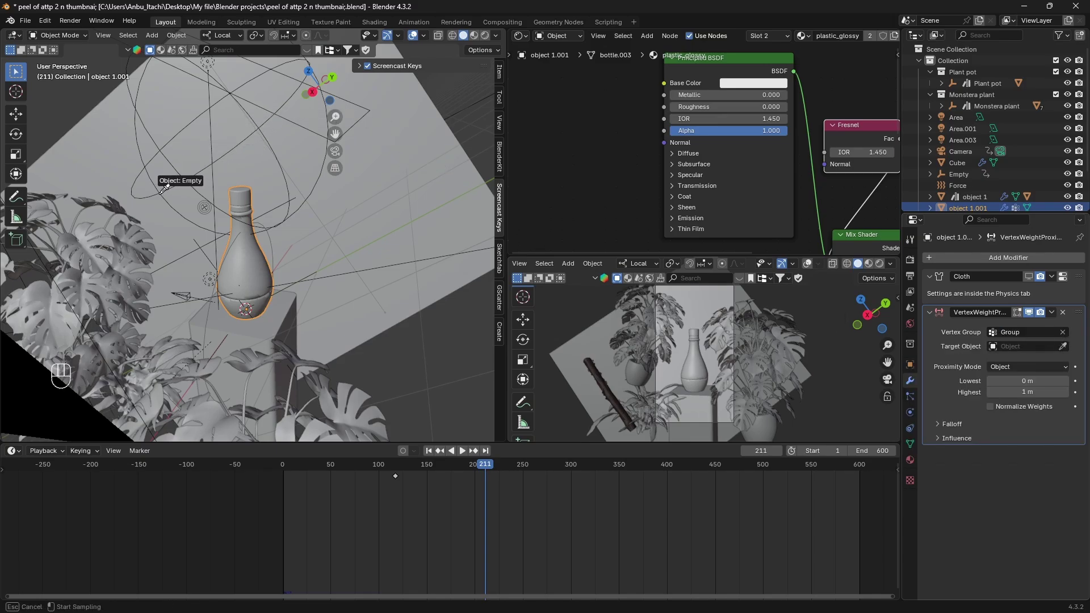
{"action": "left_click", "coordinate": [143, 183]}
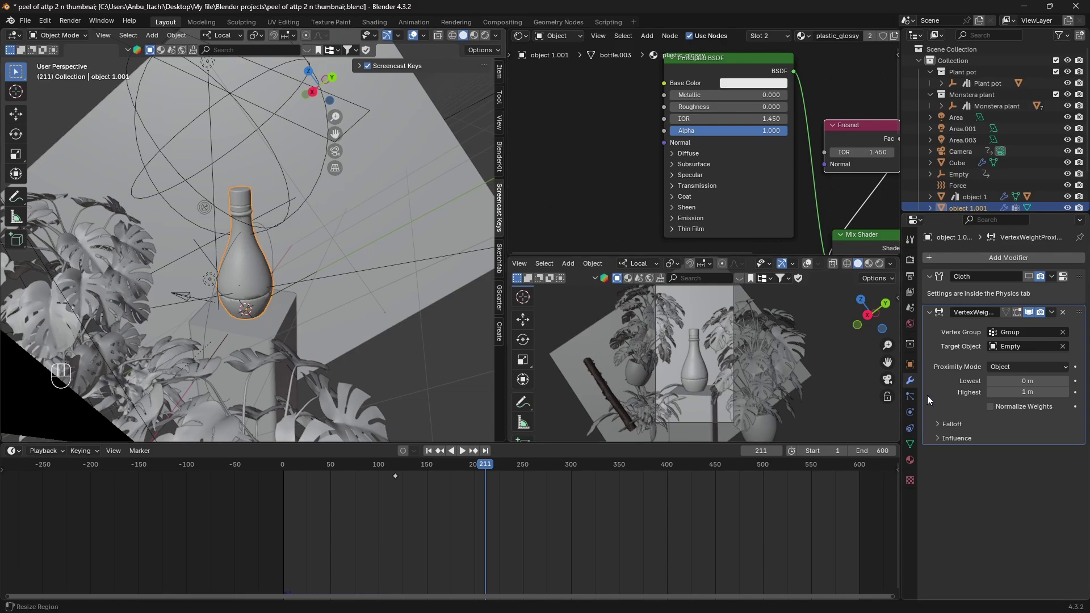
{"action": "left_click", "coordinate": [1007, 363]}
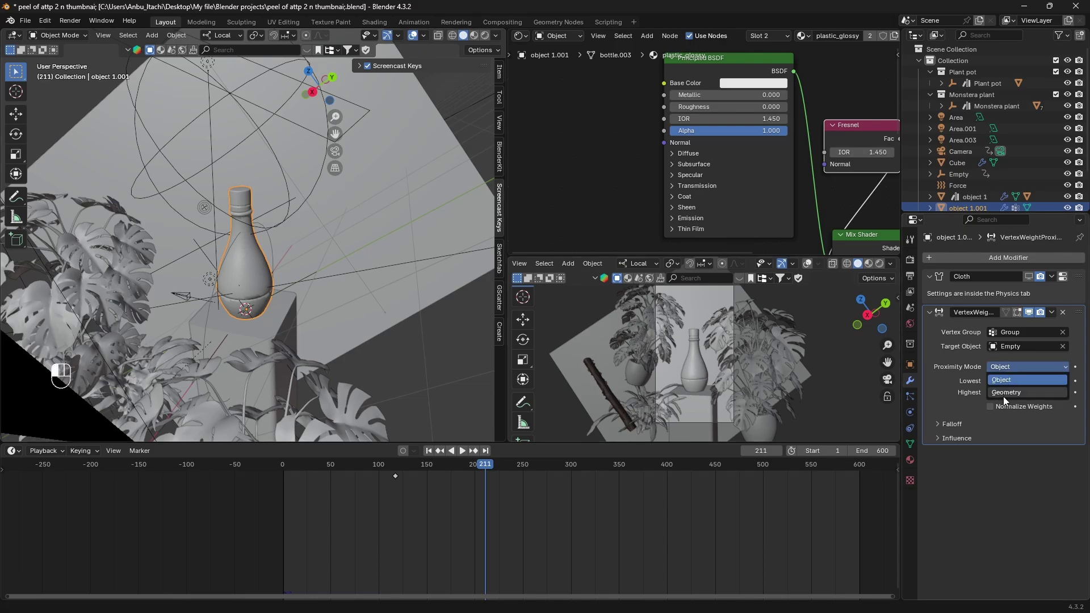
{"action": "left_click", "coordinate": [1003, 394]}
Set the Lowest distance to 0.9 m and the falloff type to Smooth
{"action": "left_click", "coordinate": [1009, 395]}
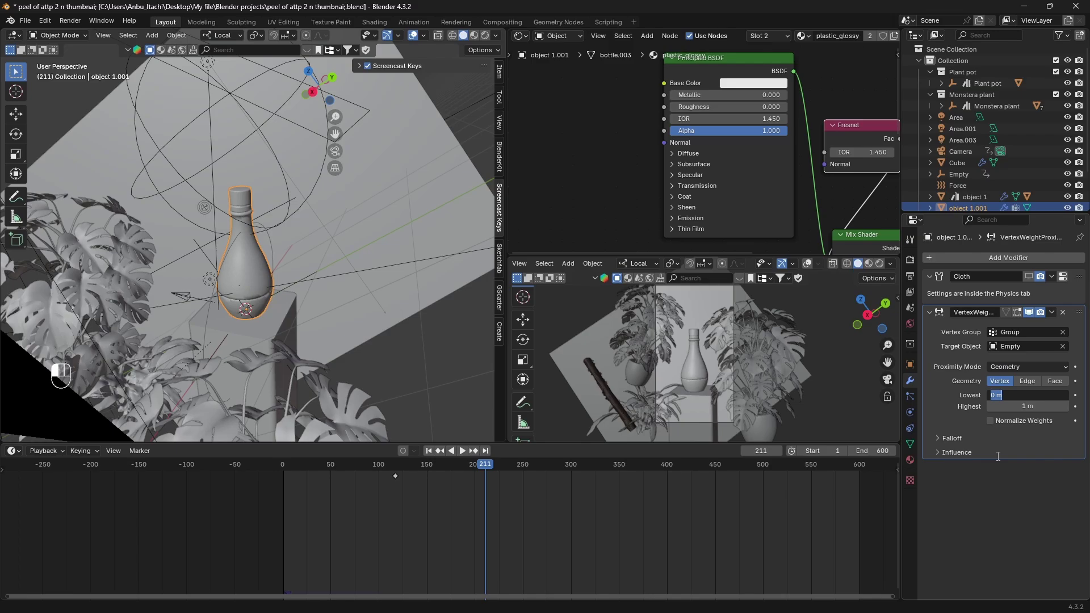
{"action": "key", "text": "BackSpace"}
{"action": "key", "text": "Return"}
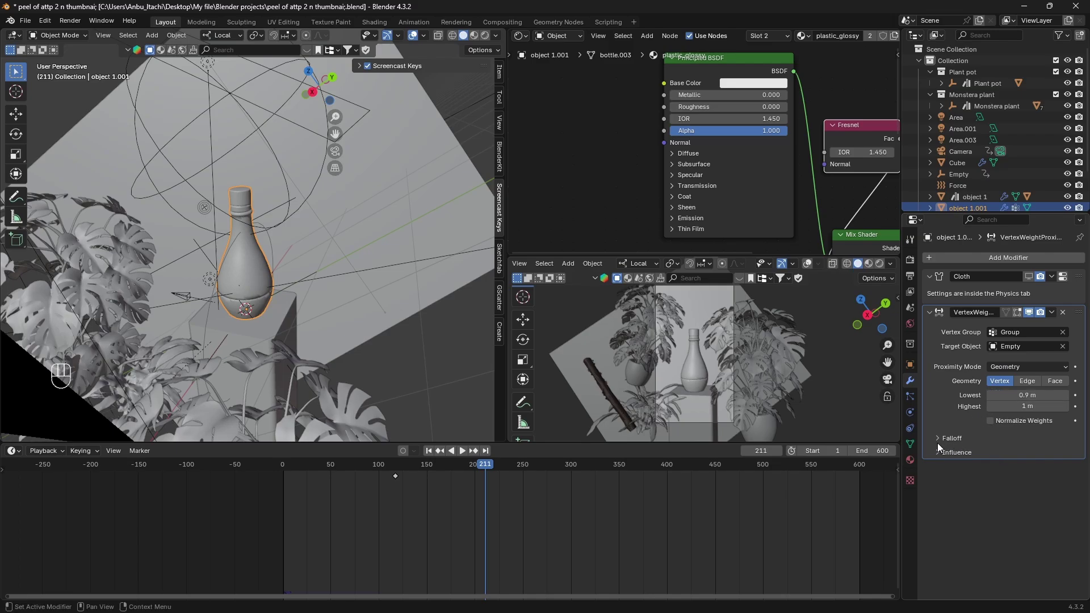
{"action": "left_click", "coordinate": [938, 440]}
{"action": "left_click", "coordinate": [1015, 459]}
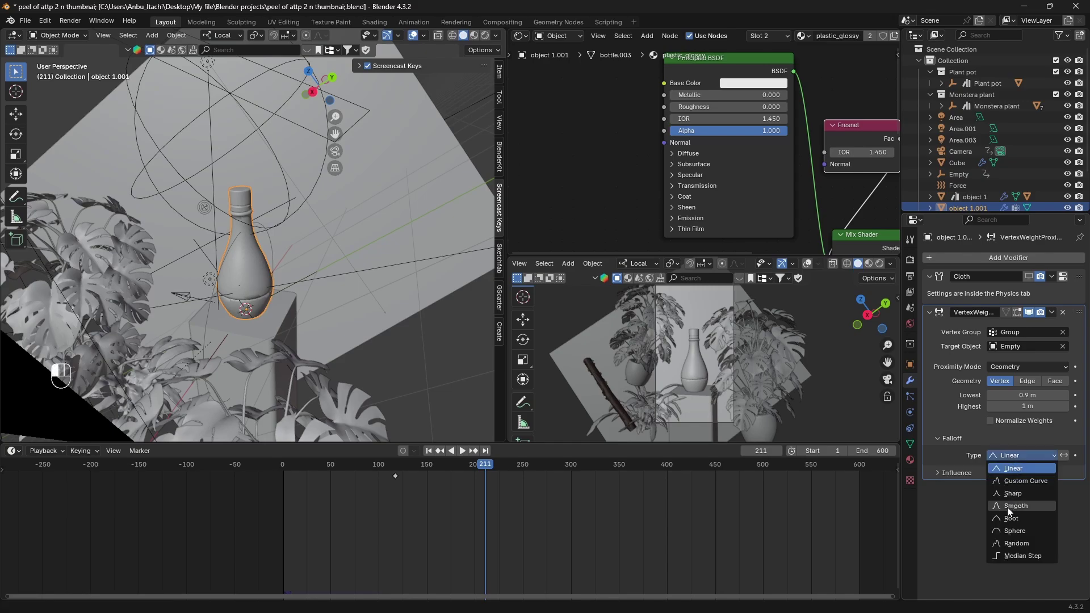
{"action": "left_click", "coordinate": [1007, 507]}
{"action": "left_click", "coordinate": [67, 35]}
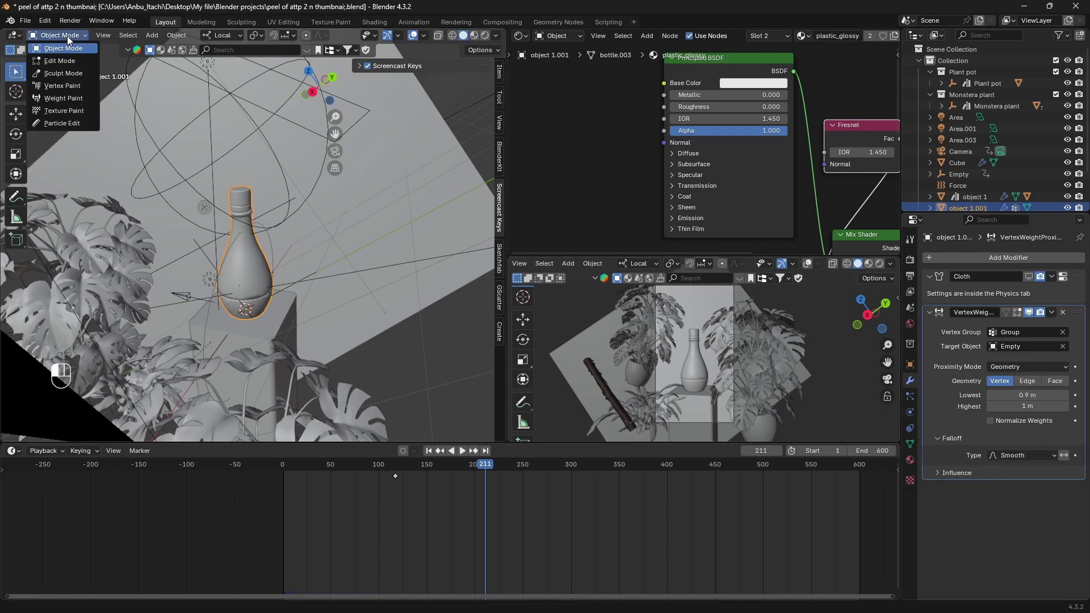
{"action": "left_click", "coordinate": [56, 93]}
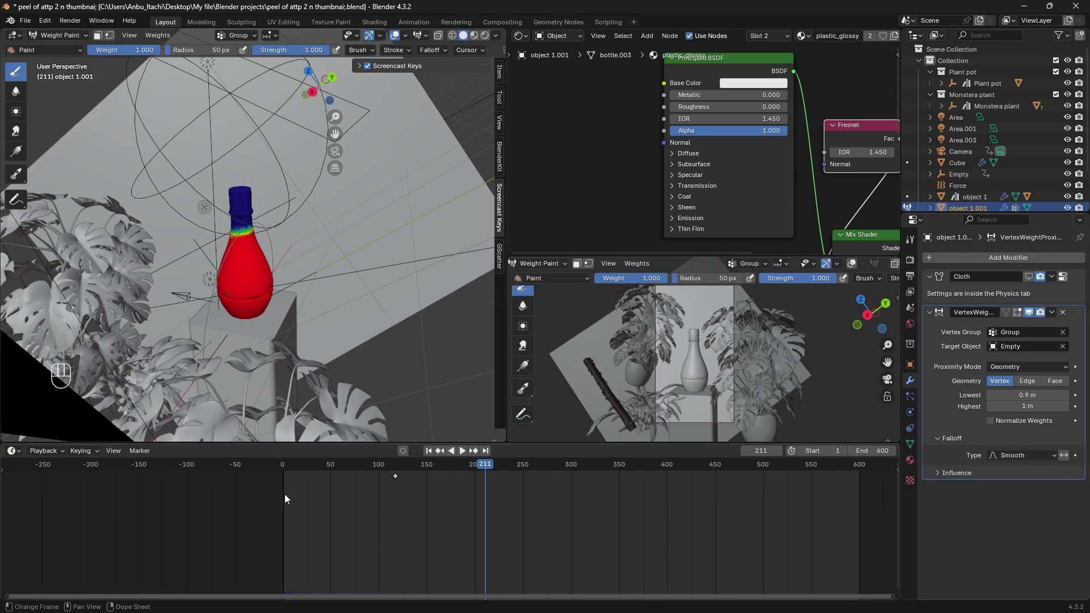
{"action": "left_click_drag", "start_coordinate": [282, 459], "coordinate": [431, 459]}
{"action": "middle_click_drag", "start_coordinate": [313, 286], "coordinate": [227, 204]}
{"action": "scroll", "coordinate": [207, 191], "scroll_direction": "up", "scroll_amount": 4}
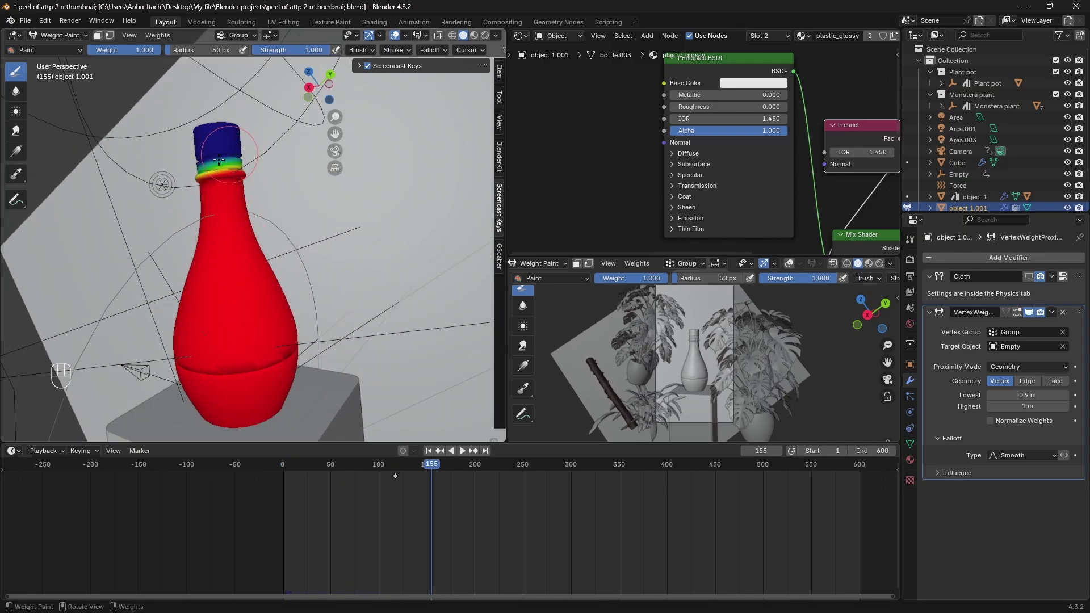
{"action": "mouse_move", "coordinate": [284, 465]}
{"action": "left_mouse_down"}
{"action": "mouse_move", "coordinate": [358, 464]}
{"action": "mouse_move", "coordinate": [504, 495]}
{"action": "left_mouse_up"}
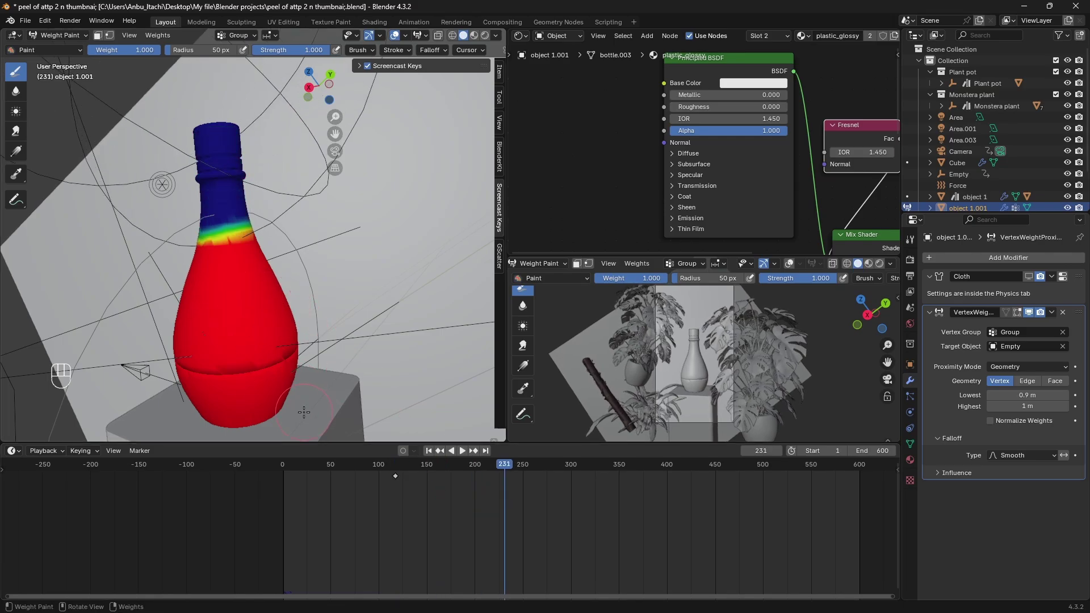
{"action": "mouse_move", "coordinate": [295, 468]}
{"action": "left_mouse_down"}
{"action": "mouse_move", "coordinate": [280, 469]}
{"action": "mouse_move", "coordinate": [718, 495]}
{"action": "mouse_move", "coordinate": [323, 474]}
{"action": "mouse_move", "coordinate": [492, 468]}
{"action": "left_mouse_up"}
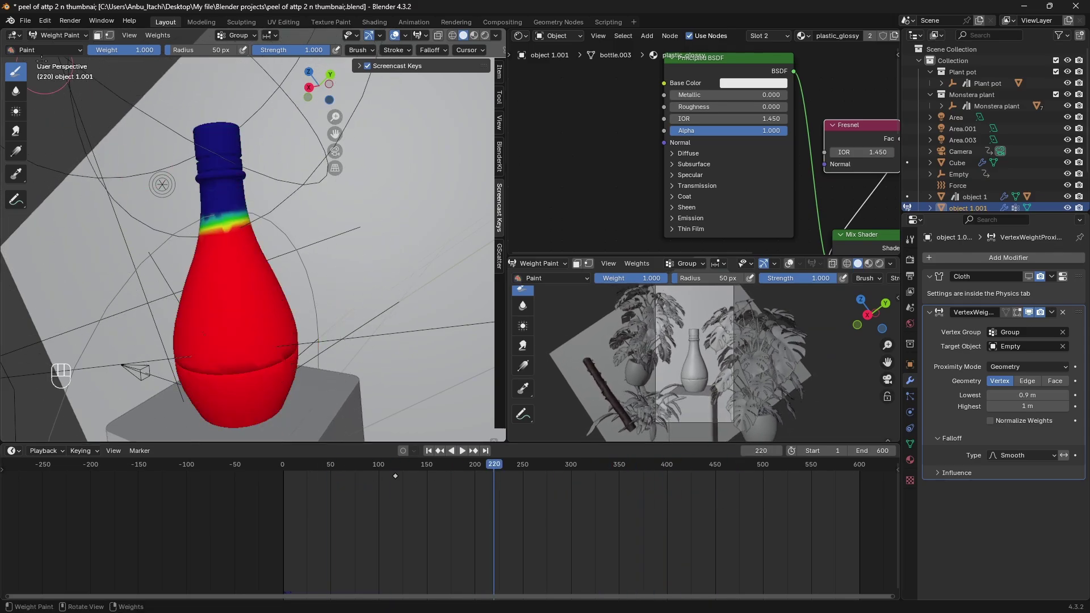
{"action": "left_click", "coordinate": [63, 36]}
{"action": "left_click", "coordinate": [47, 55]}
{"action": "left_click", "coordinate": [47, 33]}
{"action": "left_click", "coordinate": [49, 46]}
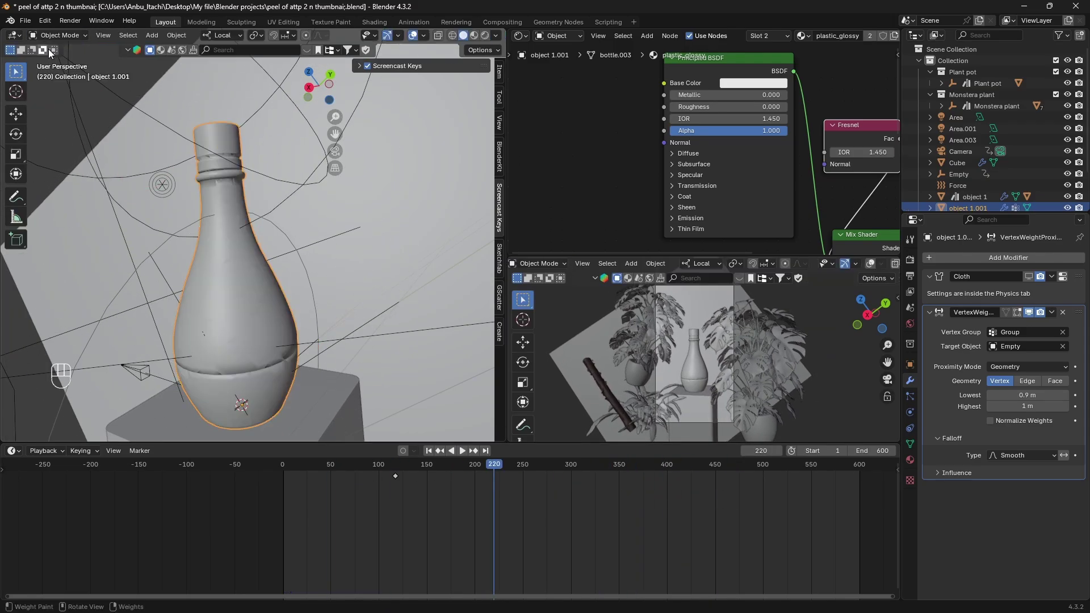
{"action": "left_click", "coordinate": [245, 229]}
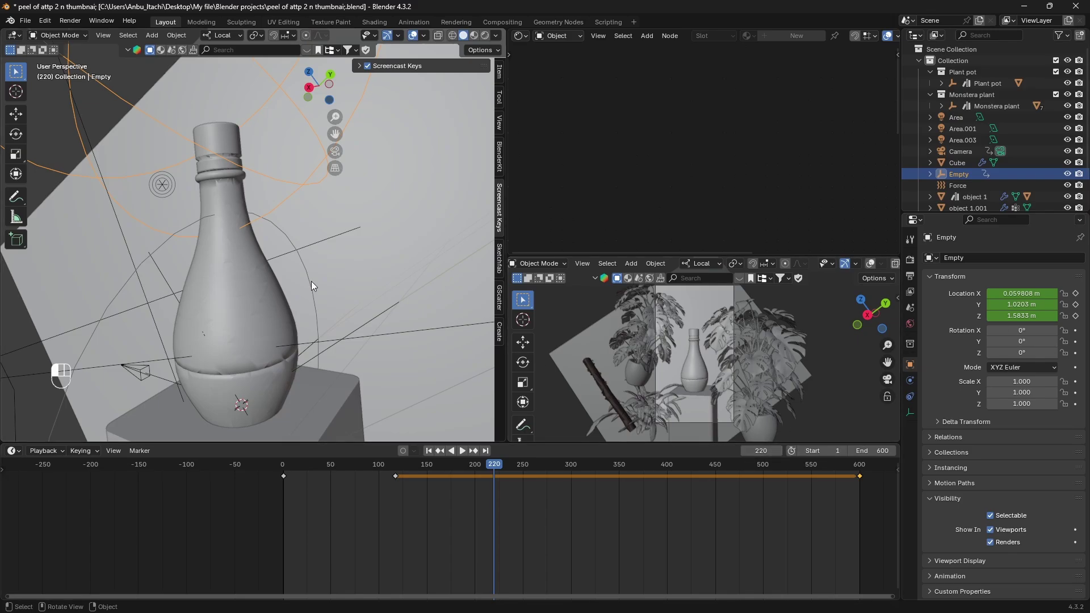
{"action": "left_click", "coordinate": [276, 285]}
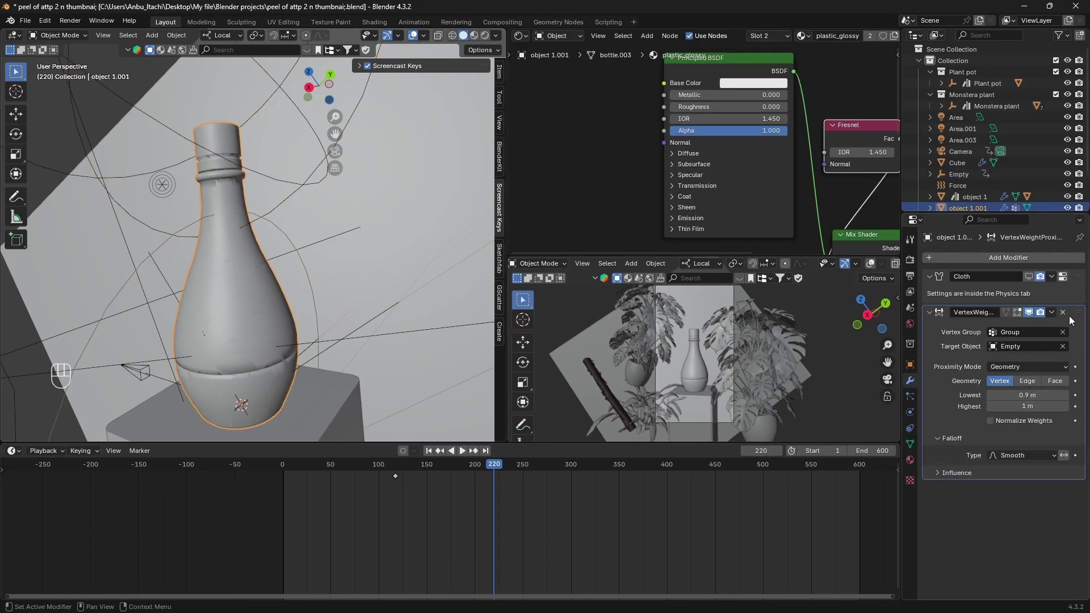
Move the proximity modifier above Cloth and pin the cloth to the Group vertex group
{"action": "left_click_drag", "start_coordinate": [1074, 314], "coordinate": [1072, 257]}
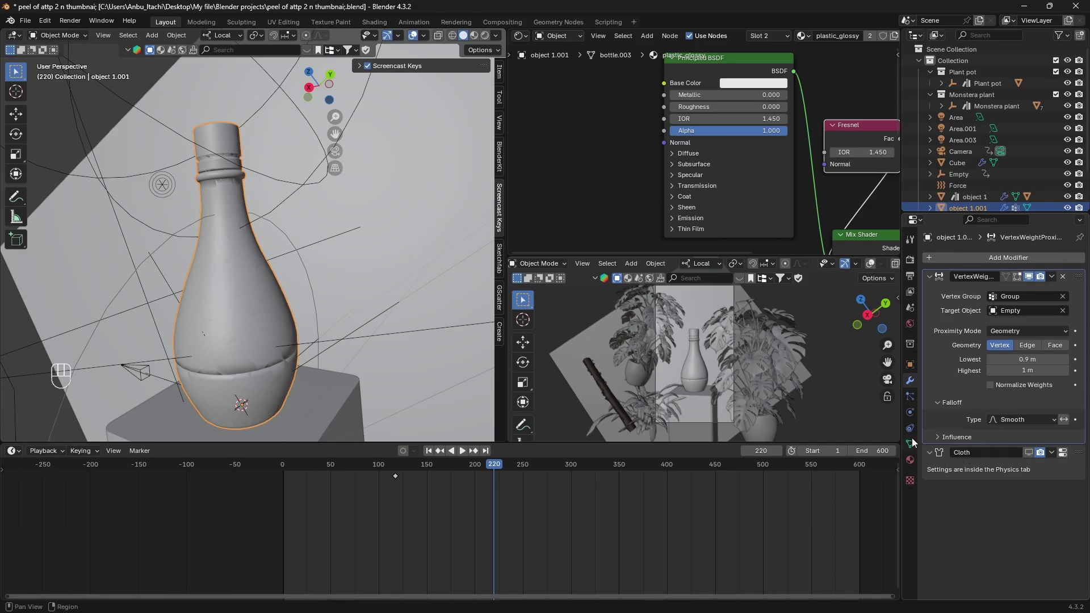
{"action": "left_click", "coordinate": [911, 412]}
{"action": "scroll", "coordinate": [964, 438], "scroll_direction": "down", "scroll_amount": 15}
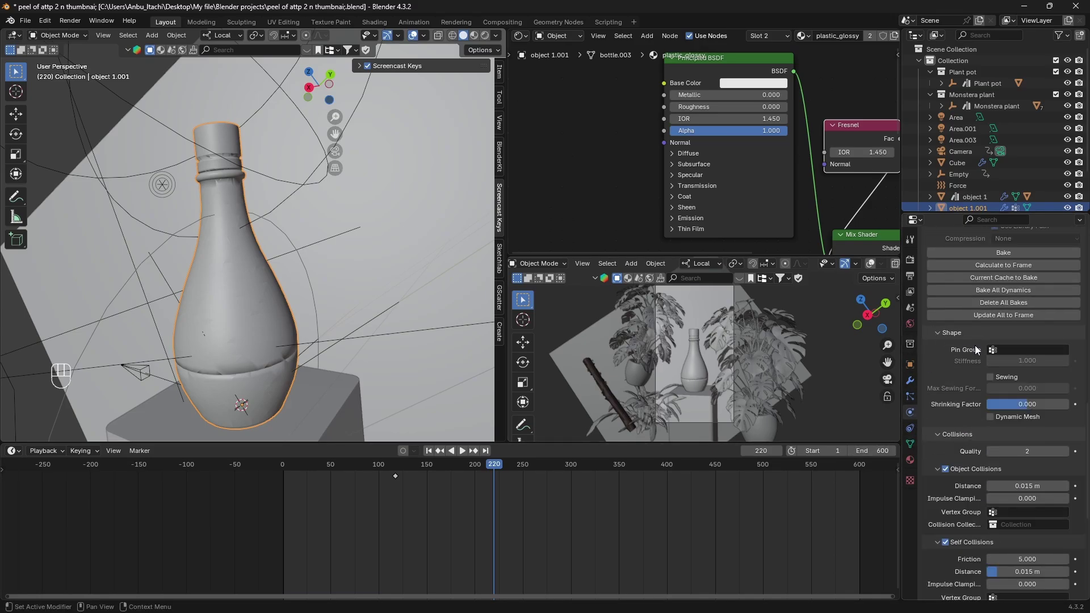
{"action": "left_click", "coordinate": [1024, 351]}
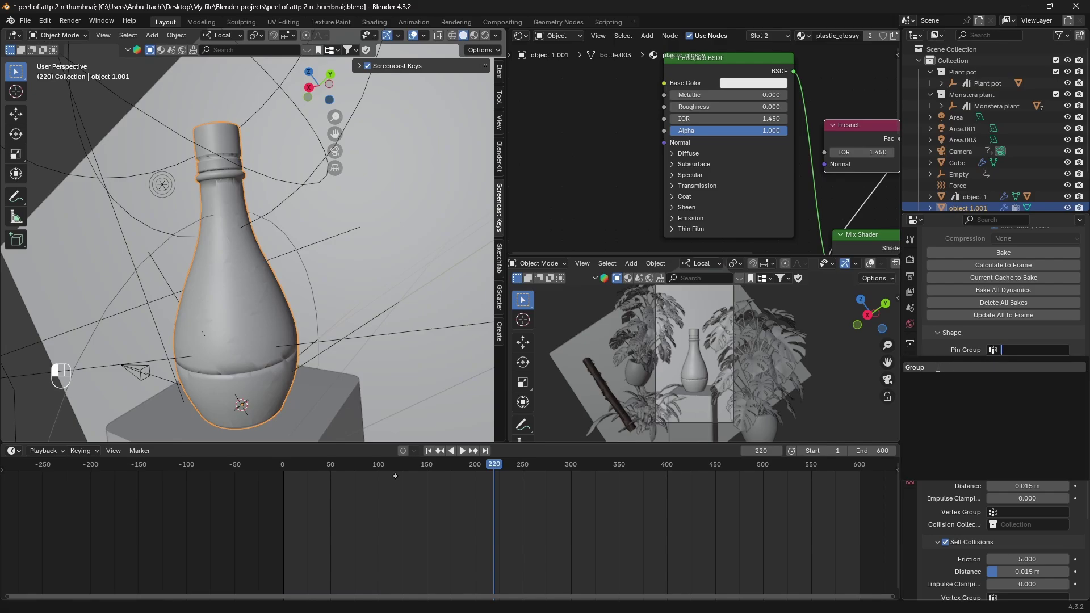
{"action": "left_click", "coordinate": [938, 368]}
Set the cloth cache End frame to 250 and save
{"action": "scroll", "coordinate": [943, 370], "scroll_direction": "up", "scroll_amount": 6}
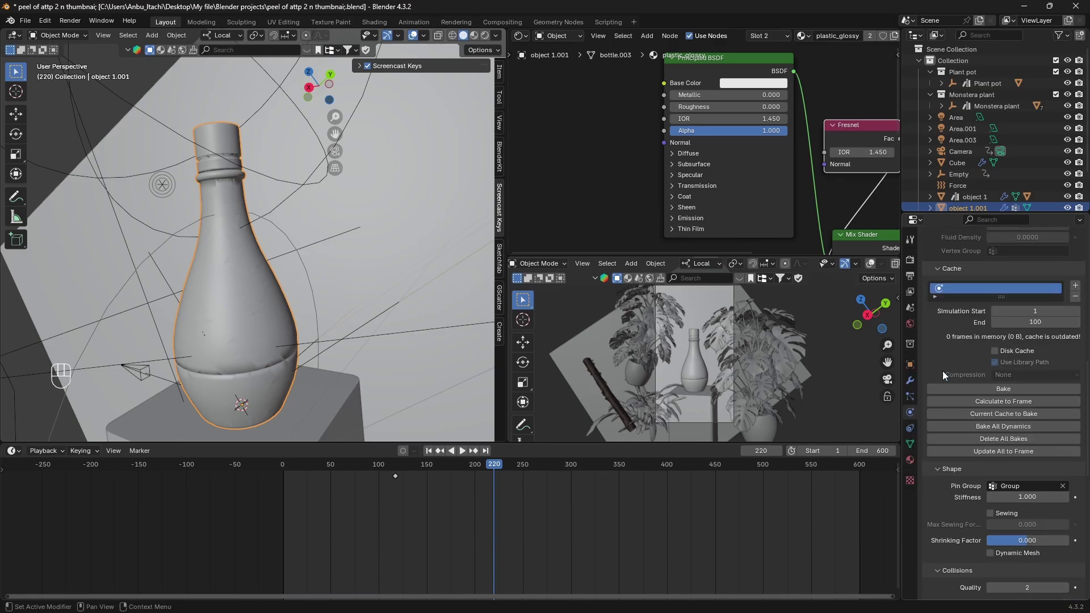
{"action": "scroll", "coordinate": [943, 371], "scroll_direction": "down", "scroll_amount": 1}
{"action": "left_click", "coordinate": [1036, 299]}
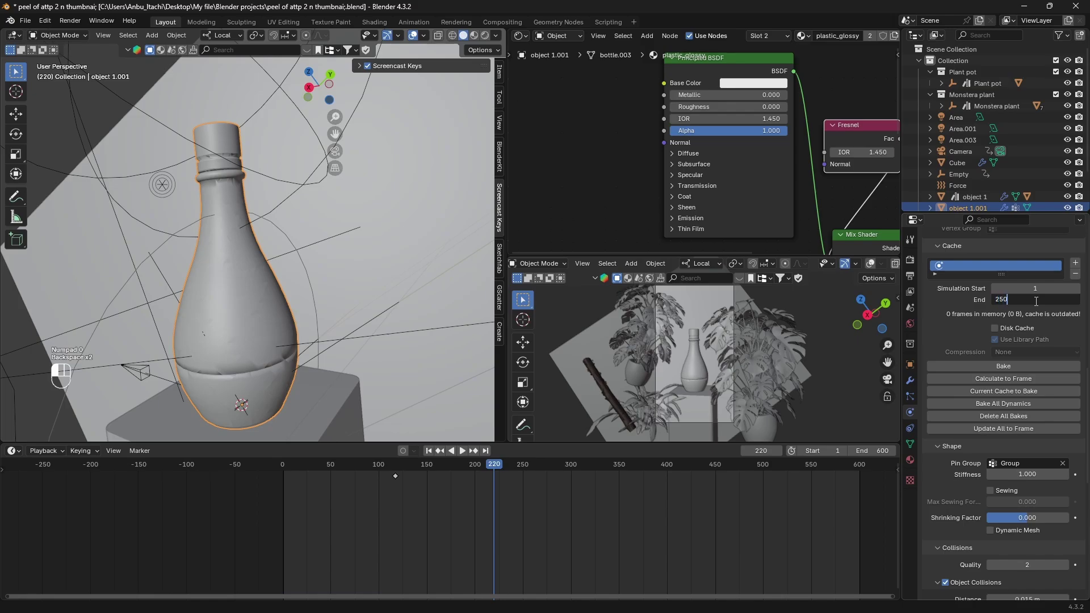
{"action": "type", "text": "250"}
{"action": "key", "text": "Return"}
{"action": "key", "text": "ctrl+s"}
{"action": "scroll", "coordinate": [1034, 313], "scroll_direction": "up", "scroll_amount": 10}
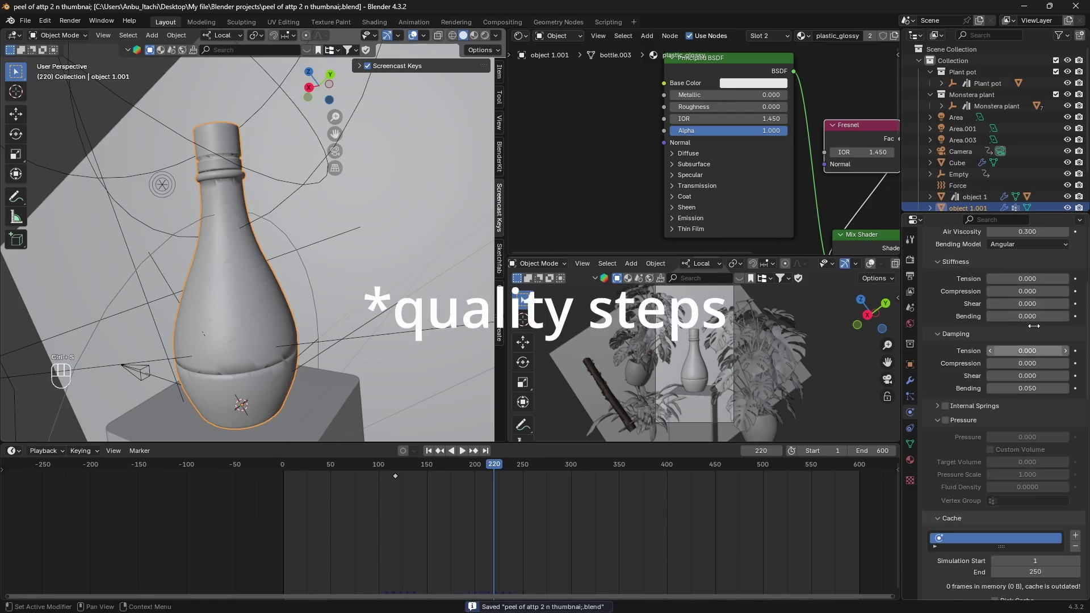
{"action": "scroll", "coordinate": [1035, 326], "scroll_direction": "up", "scroll_amount": 7}
Set cloth Quality Steps to 1 and Speed Multiplier to 0.1, then save
{"action": "left_click", "coordinate": [1034, 331]}
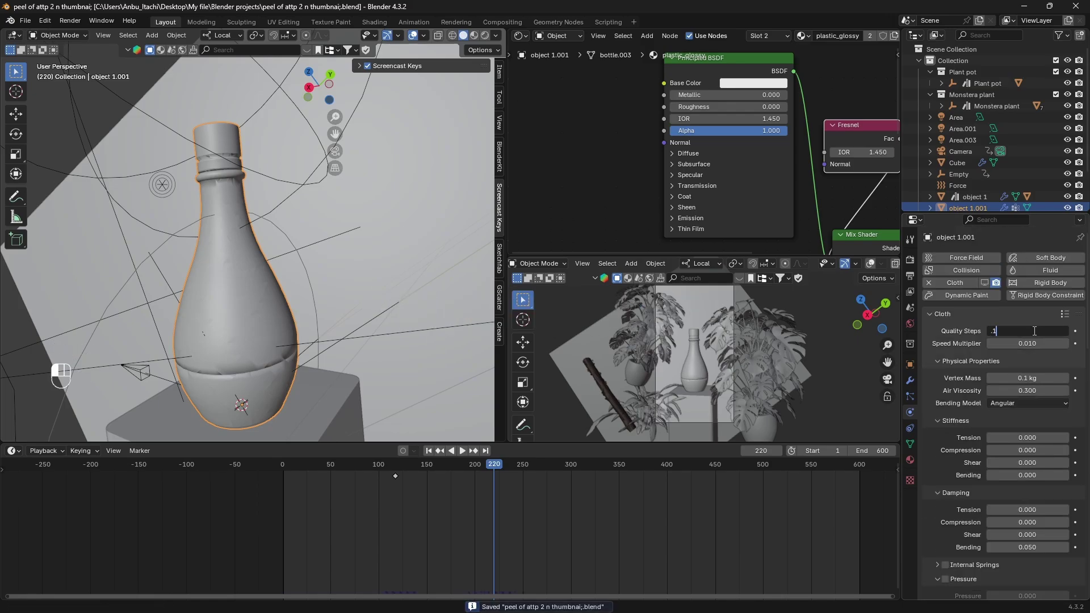
{"action": "key", "text": "Return"}
{"action": "left_click", "coordinate": [1034, 343]}
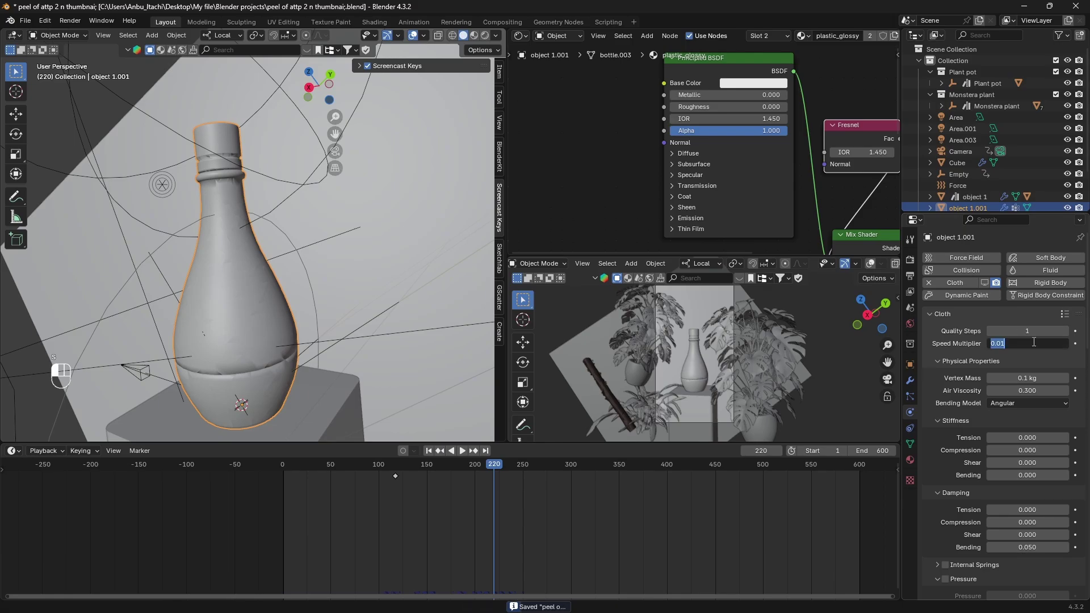
{"action": "type", "text": "1"}
{"action": "key", "text": "Return"}
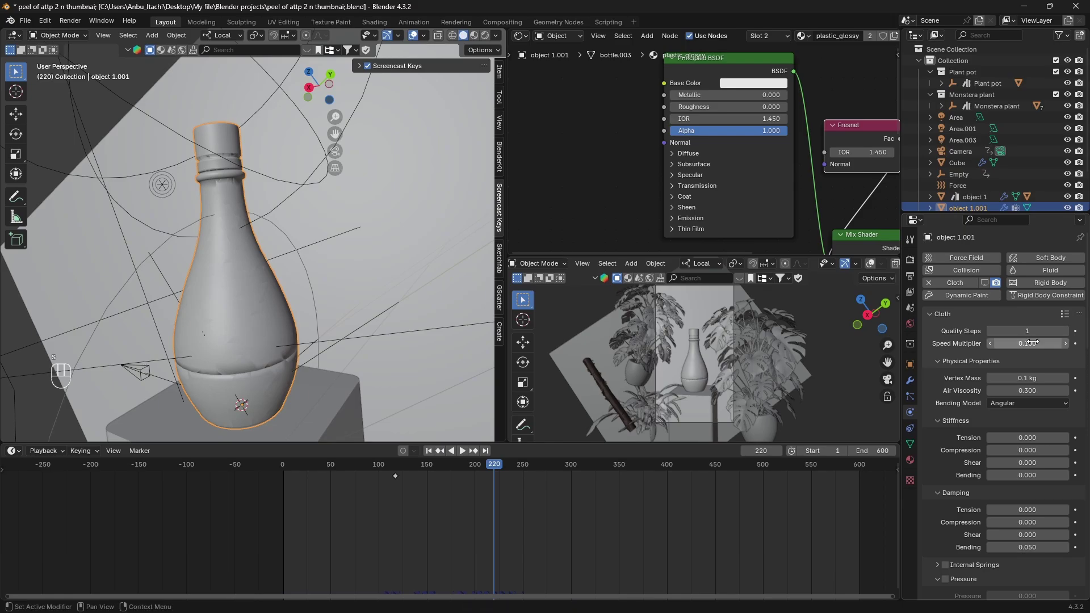
{"action": "key", "text": "ctrl+s"}
{"action": "scroll", "coordinate": [1013, 410], "scroll_direction": "down", "scroll_amount": 15}
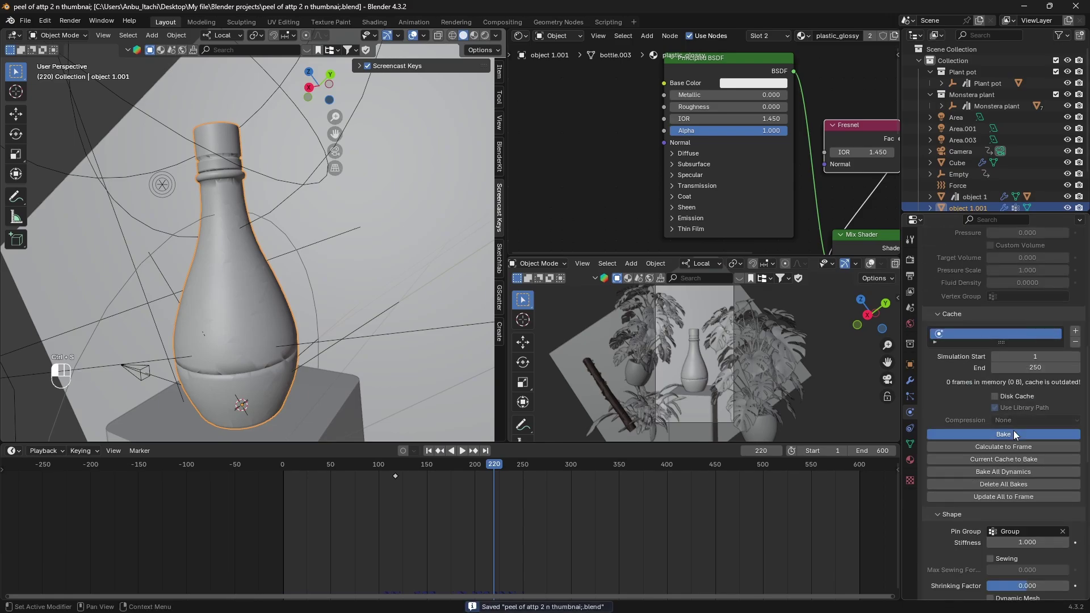
Bake the cloth over 250 frames and scrub the timeline to watch the peel
{"action": "left_click", "coordinate": [1011, 434]}
{"action": "left_click", "coordinate": [286, 467]}
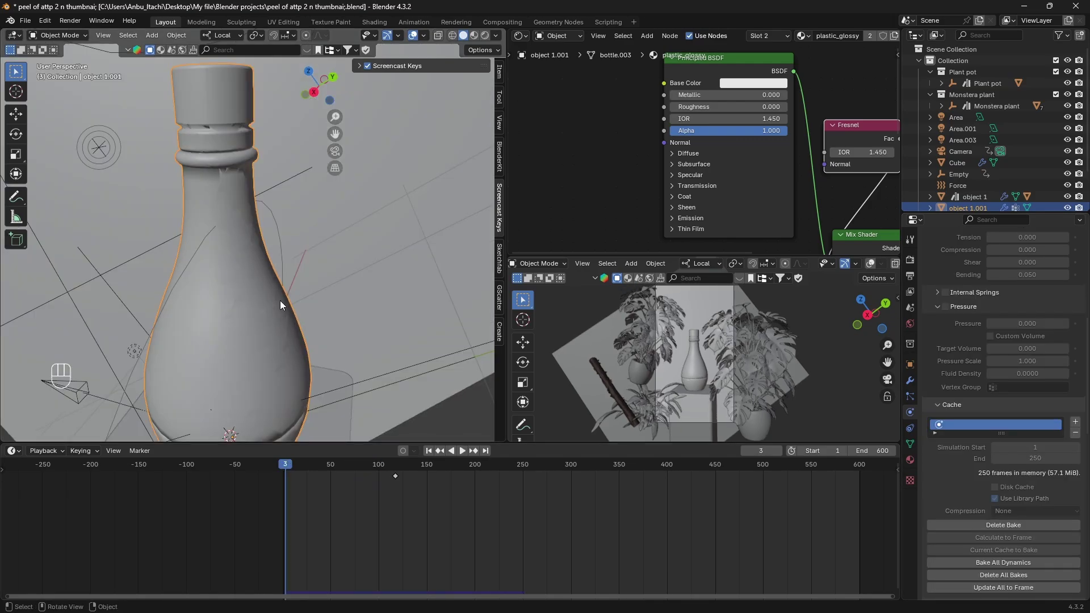
{"action": "scroll", "coordinate": [281, 301], "scroll_direction": "down", "scroll_amount": 4}
{"action": "left_click_drag", "start_coordinate": [293, 469], "coordinate": [373, 481]}
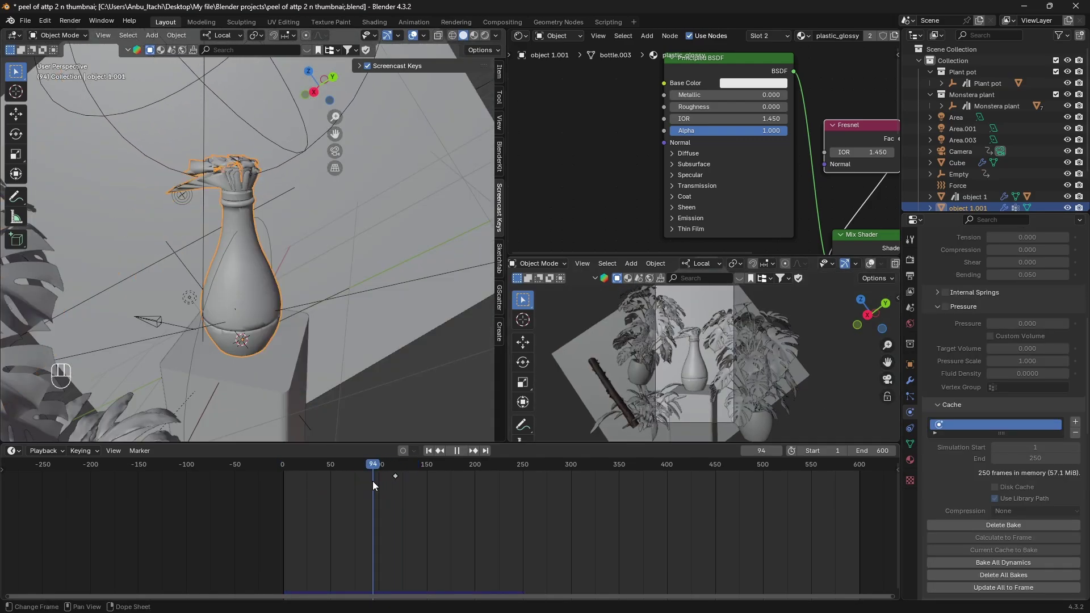
Set the Force empty's force field type to None, checking frames around 94 and 60
{"action": "left_click", "coordinate": [178, 197]}
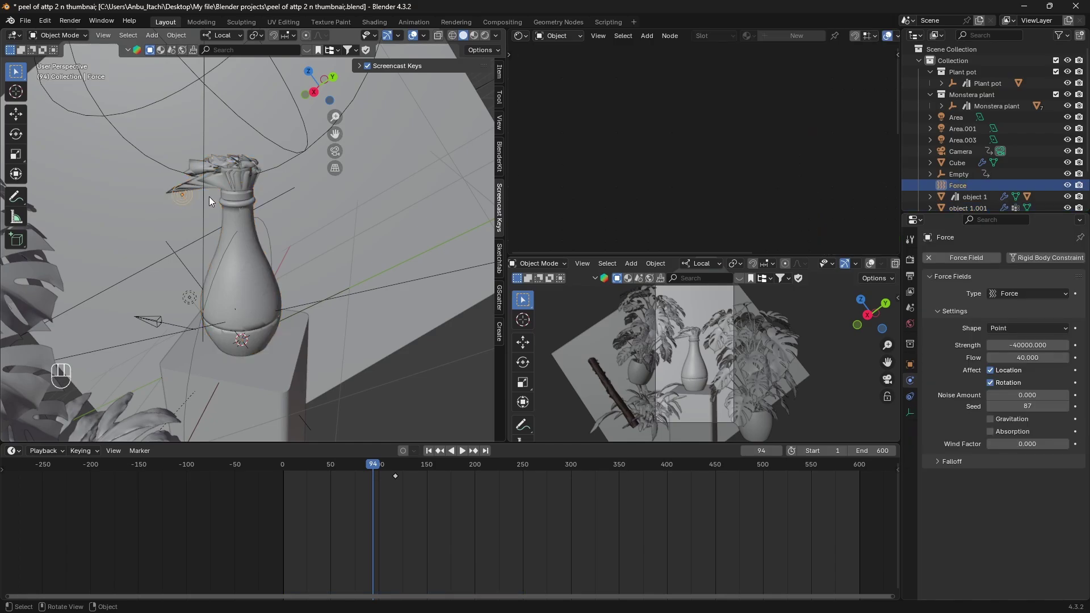
{"action": "scroll", "coordinate": [209, 196], "scroll_direction": "up", "scroll_amount": 2}
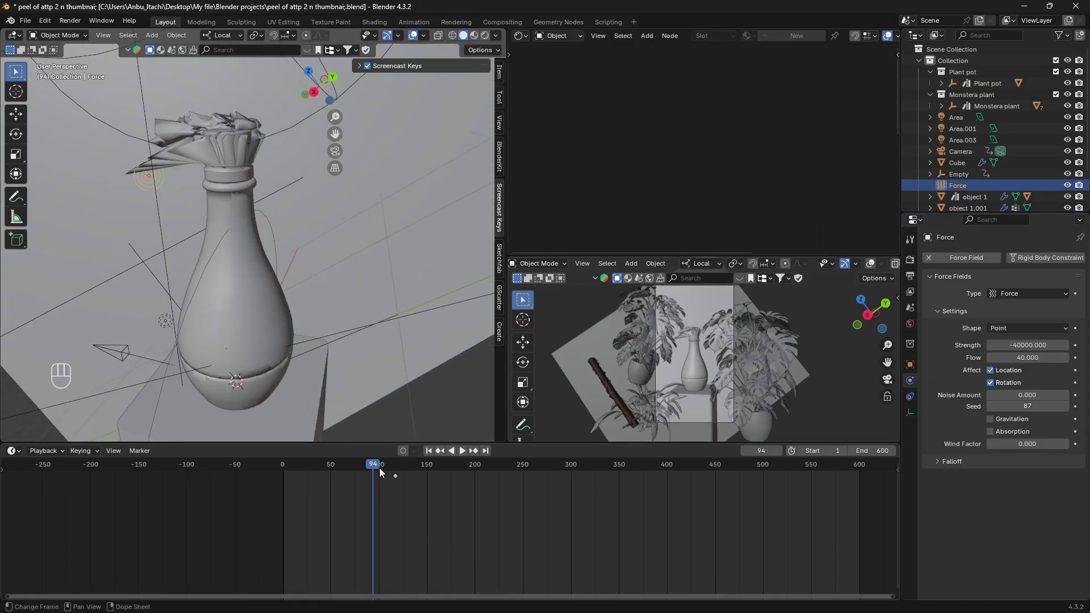
{"action": "mouse_move", "coordinate": [380, 473]}
{"action": "left_mouse_down"}
{"action": "mouse_move", "coordinate": [418, 469]}
{"action": "mouse_move", "coordinate": [374, 471]}
{"action": "left_mouse_up"}
{"action": "left_click", "coordinate": [994, 298]}
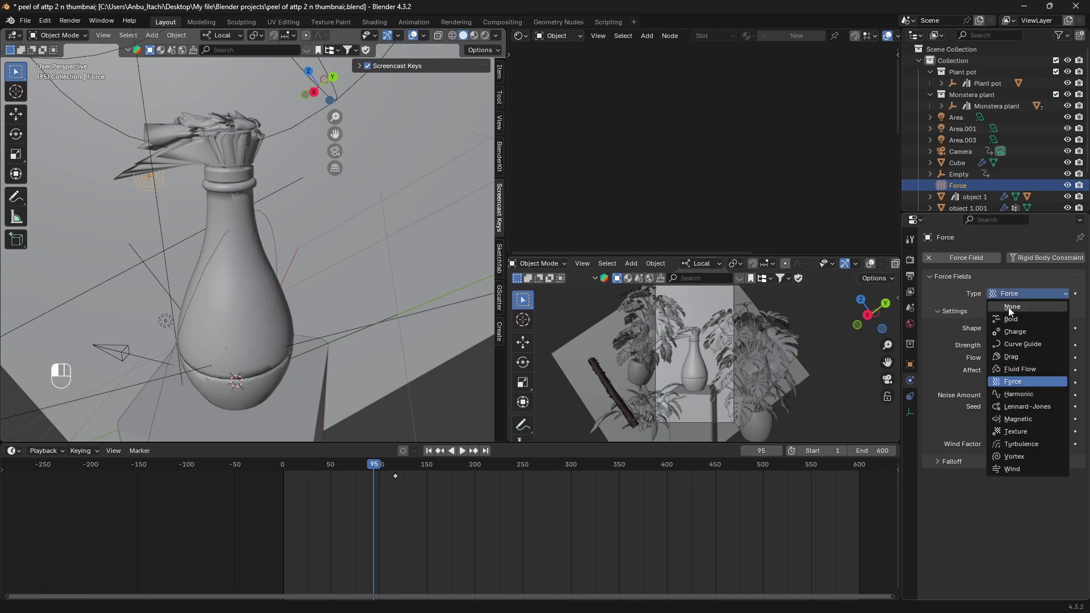
{"action": "left_click", "coordinate": [1008, 308]}
{"action": "mouse_move", "coordinate": [351, 474]}
{"action": "left_mouse_down"}
{"action": "mouse_move", "coordinate": [325, 472]}
{"action": "mouse_move", "coordinate": [340, 475]}
{"action": "left_mouse_up"}
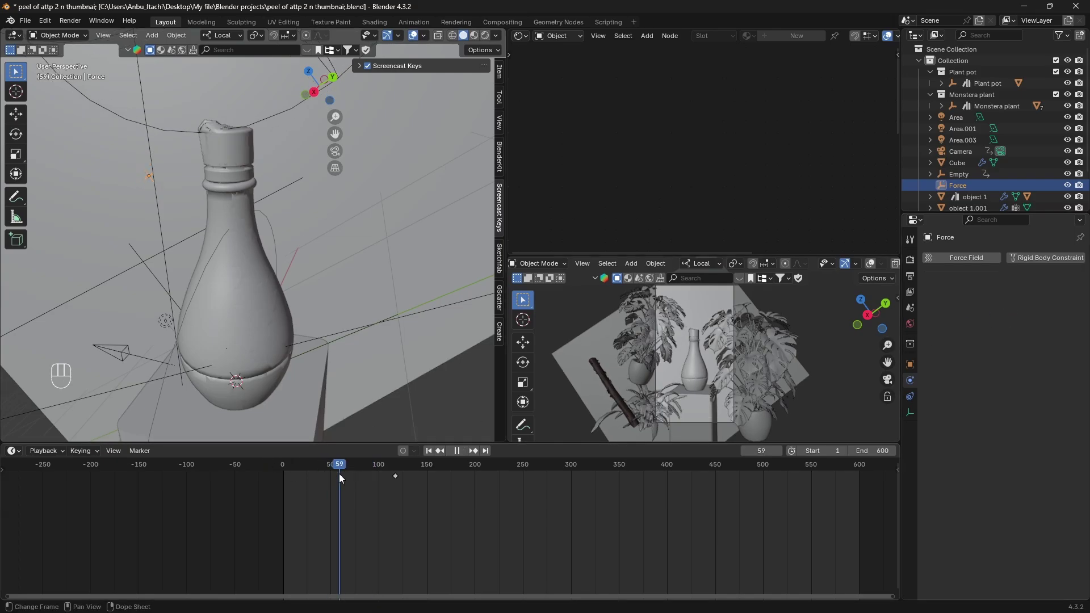
{"action": "scroll", "coordinate": [265, 301], "scroll_direction": "up", "scroll_amount": 2}
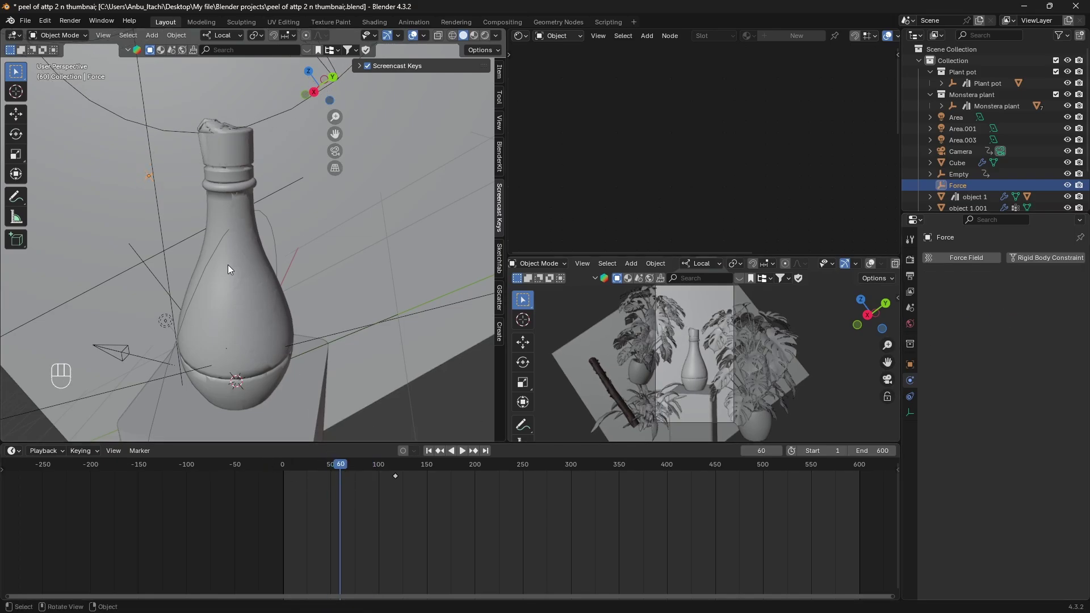
{"action": "scroll", "coordinate": [228, 265], "scroll_direction": "down", "scroll_amount": 3}
{"action": "scroll", "coordinate": [240, 265], "scroll_direction": "up", "scroll_amount": 3}
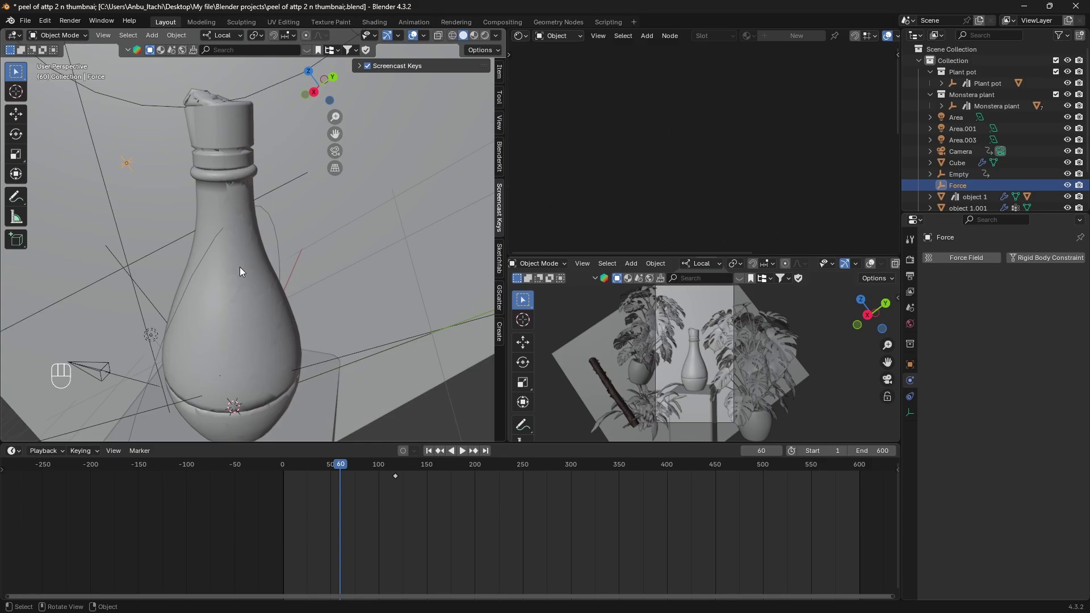
Reselect the bottle's cloth object, delete its old bake, and bake the cloth again
{"action": "left_click", "coordinate": [246, 152]}
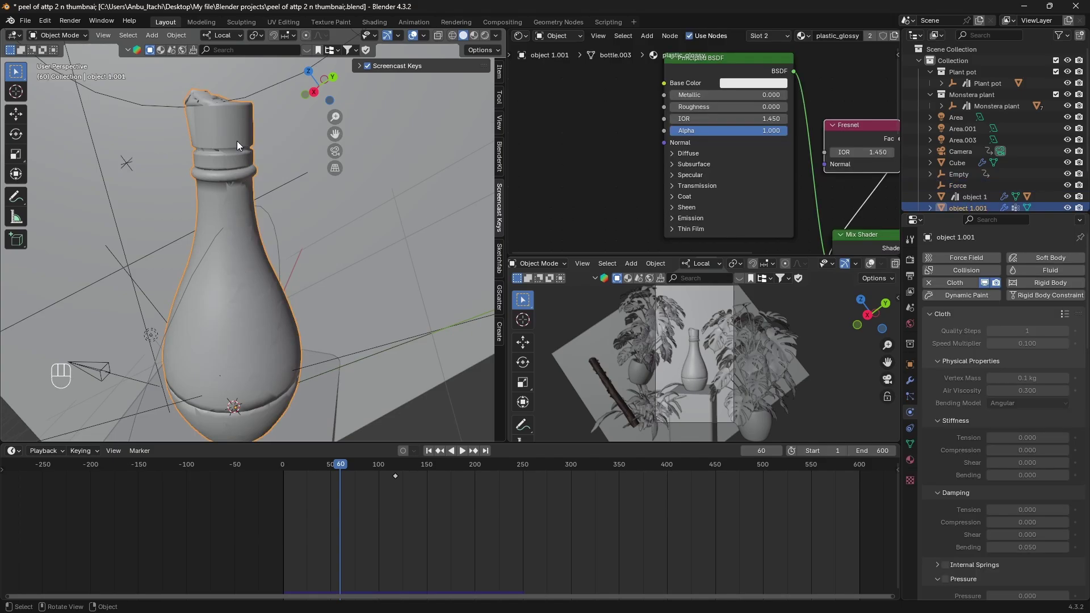
{"action": "scroll", "coordinate": [1023, 499], "scroll_direction": "down", "scroll_amount": 10}
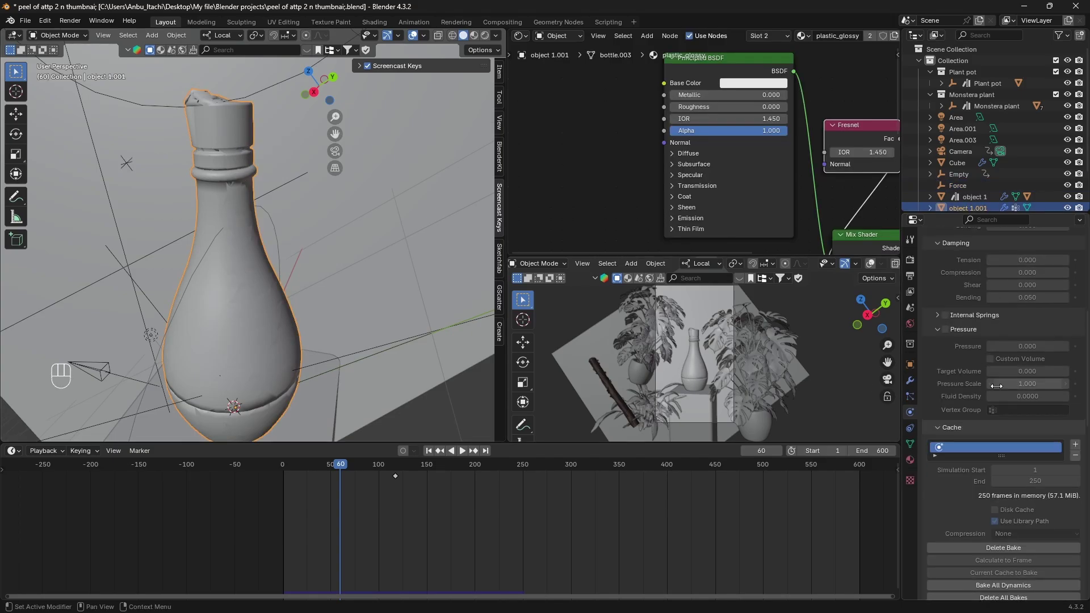
{"action": "left_click", "coordinate": [995, 547]}
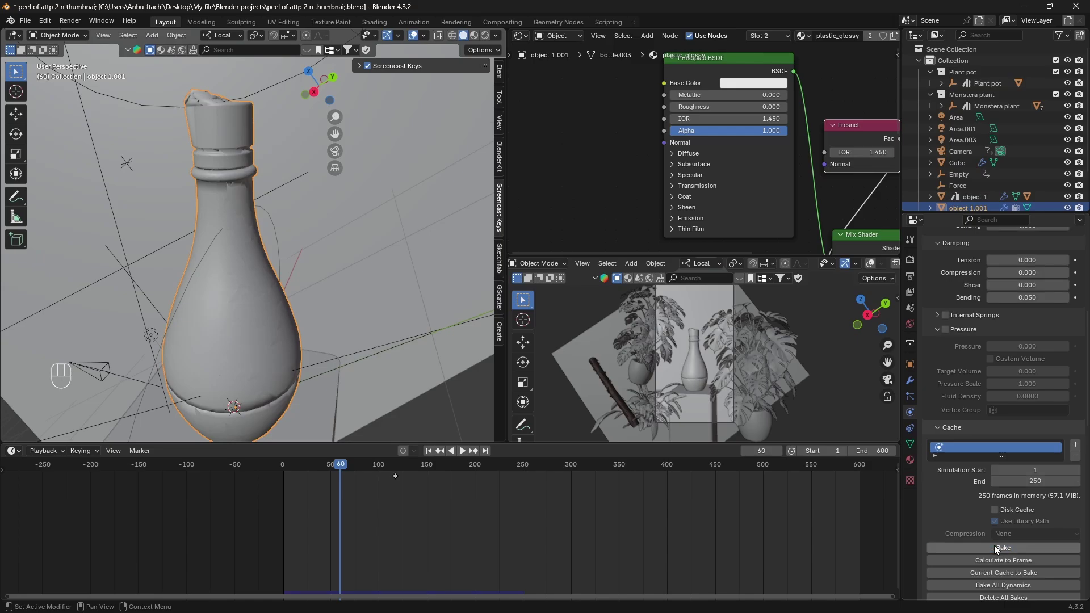
{"action": "left_click", "coordinate": [994, 547]}
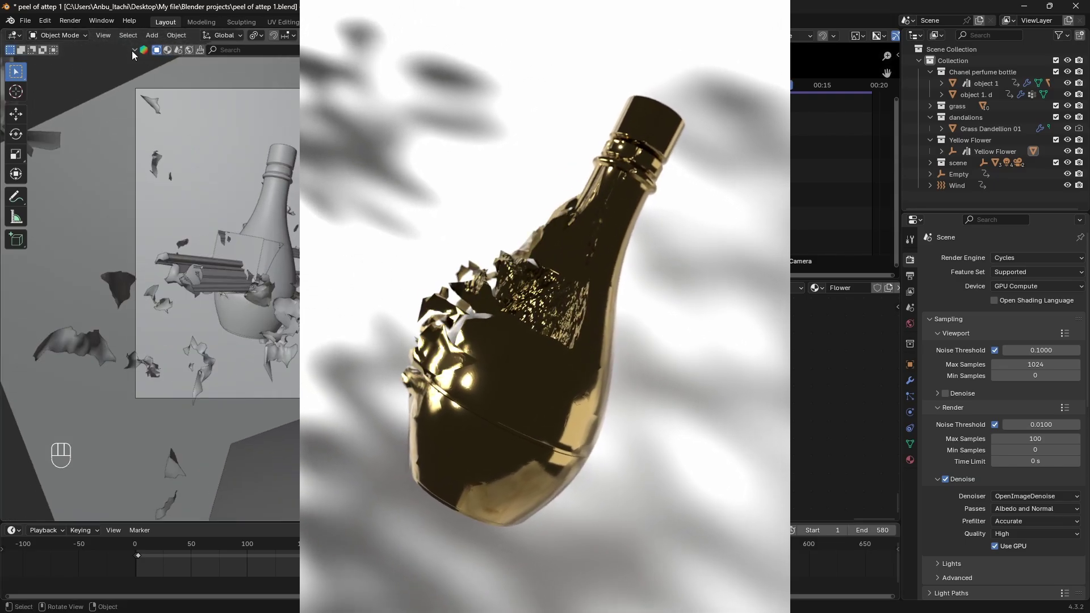
Check the recent files list, then dismiss it without opening anything
{"action": "left_click", "coordinate": [25, 21]}
{"action": "mouse_move", "coordinate": [50, 56]}
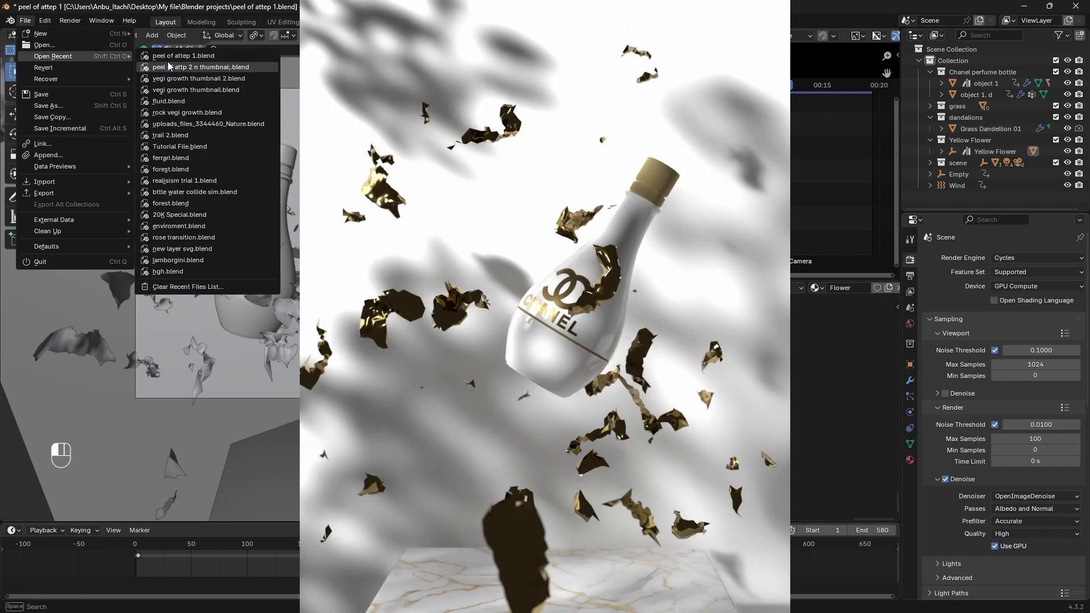
{"action": "key", "text": "Escape"}
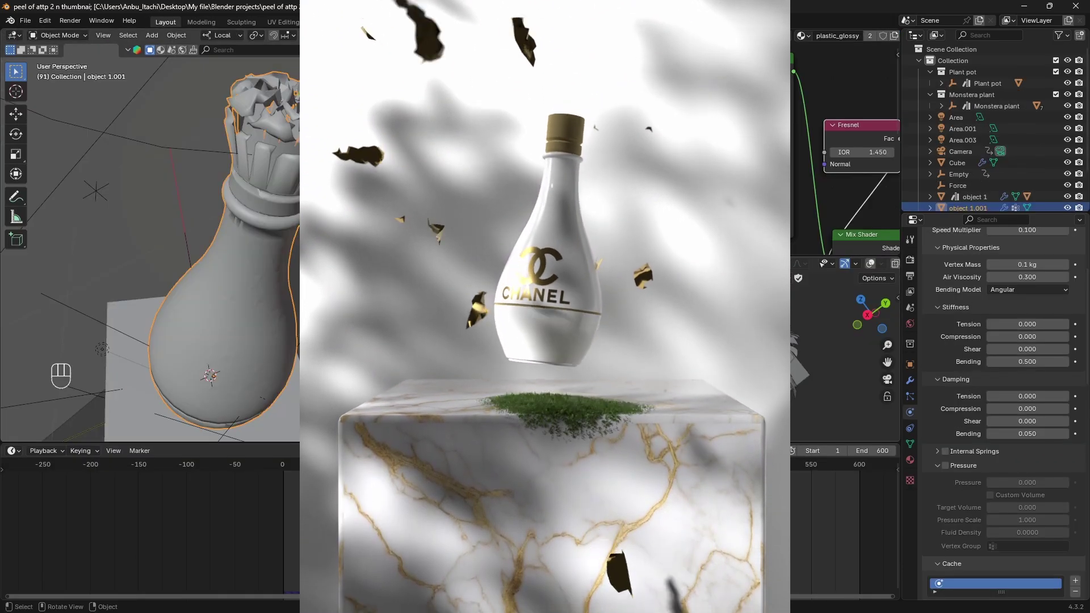
At frame 4, view through the scene camera in Rendered shading with overlays hidden
{"action": "left_click", "coordinate": [286, 465]}
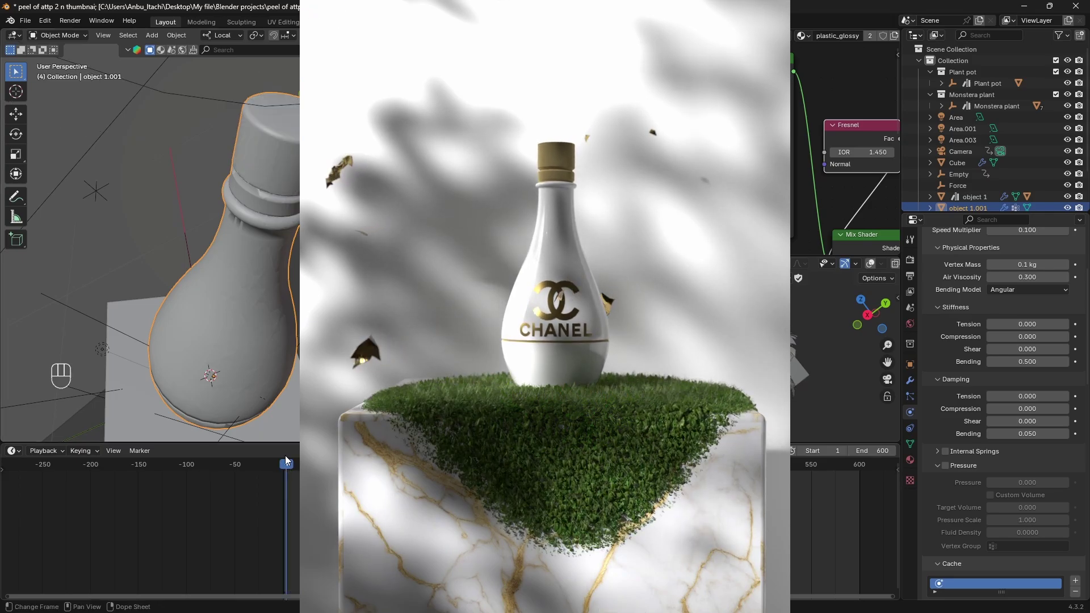
{"action": "scroll", "coordinate": [253, 331], "scroll_direction": "down", "scroll_amount": 2}
{"action": "key", "text": "KP_0"}
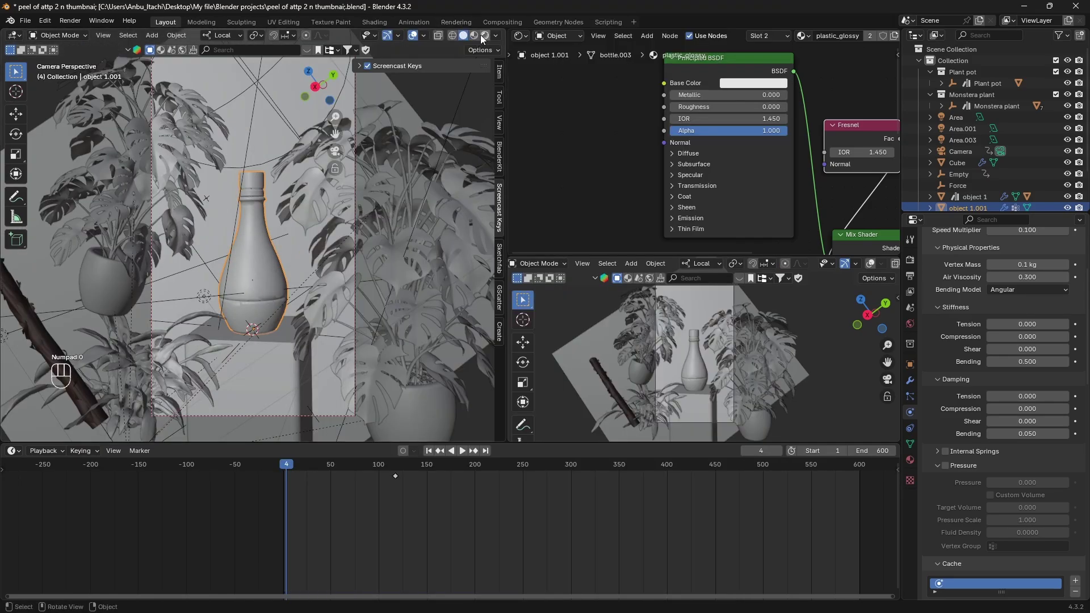
{"action": "left_click", "coordinate": [480, 36]}
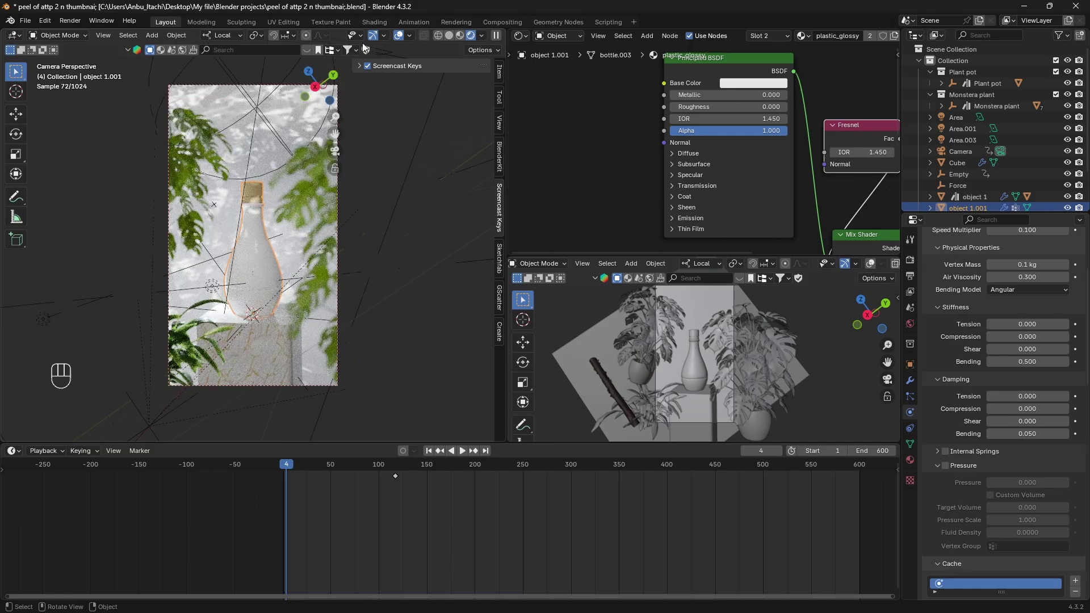
{"action": "left_click", "coordinate": [398, 36]}
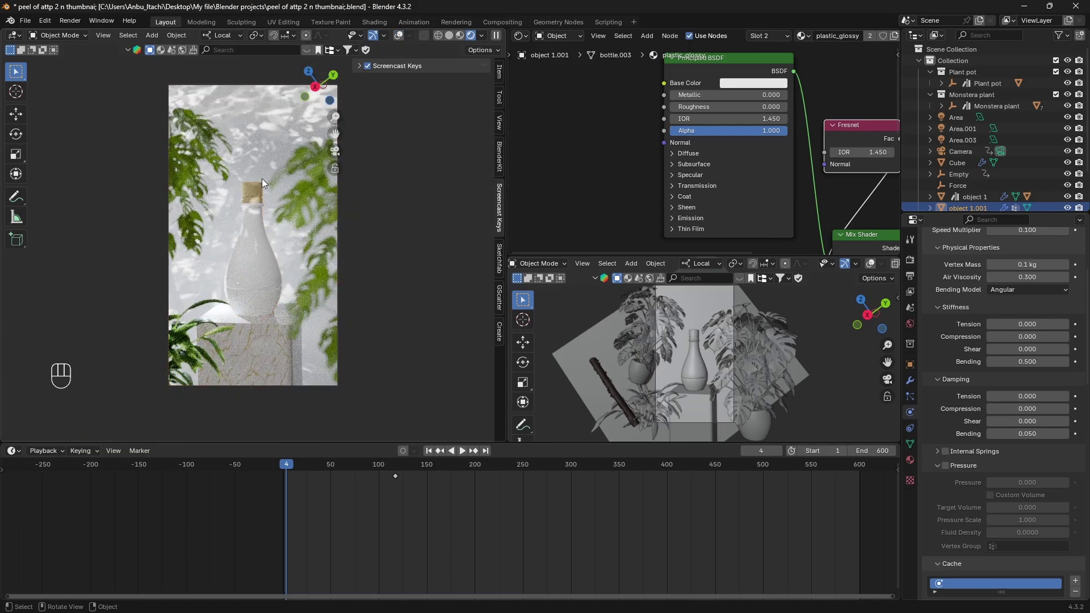